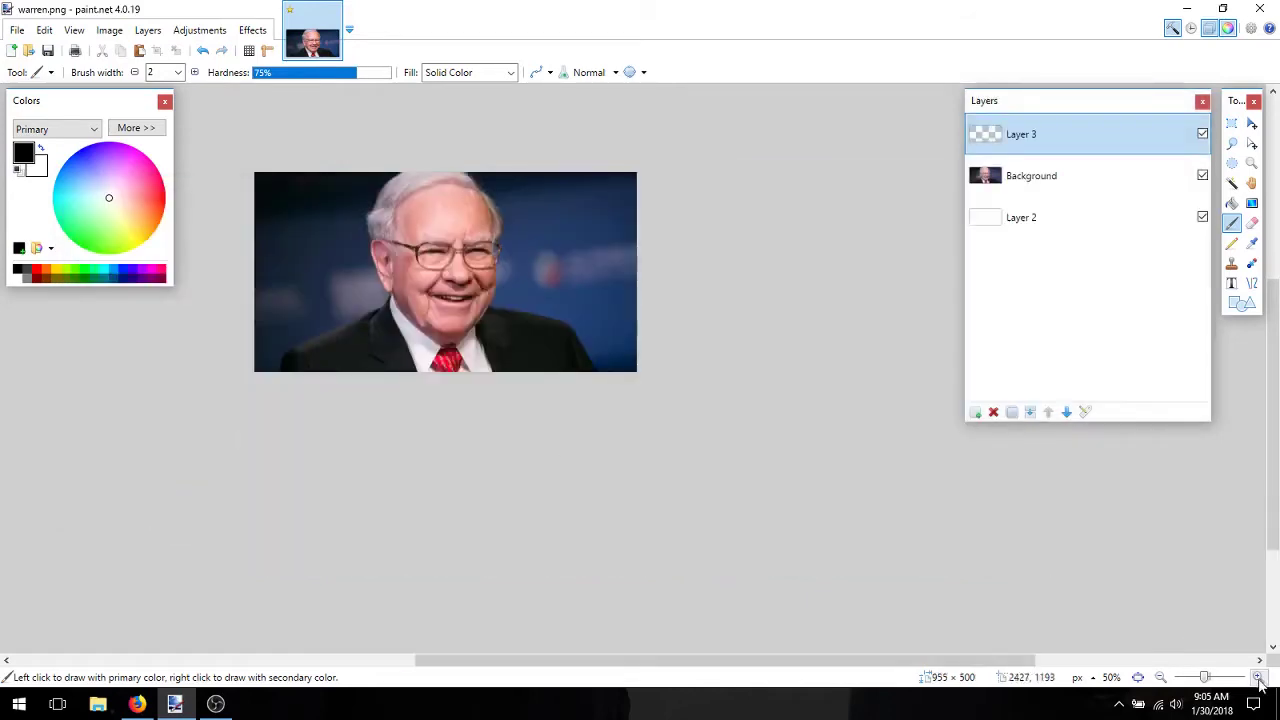
# Sketch the rough outline of the head and shoulders freehand on Layer 3, and hide the Background photo to check it
pyautogui.click(1258, 677)
pyautogui.click(1258, 677)
pyautogui.click(1258, 677)
pyautogui.click(1258, 677)
pyautogui.click(1160, 677)
pyautogui.moveTo(739, 455)
pyautogui.mouseDown()
pyautogui.moveTo(744, 261)
pyautogui.moveTo(690, 106)
pyautogui.mouseUp()
pyautogui.moveTo(434, 120)
pyautogui.mouseDown()
pyautogui.moveTo(138, 605)
pyautogui.moveTo(138, 634)
pyautogui.mouseUp()
pyautogui.moveTo(744, 466); pyautogui.dragTo(1031, 659)
pyautogui.click(1160, 677)
pyautogui.click(1160, 677)
pyautogui.click(1203, 175)
pyautogui.click(1259, 678)
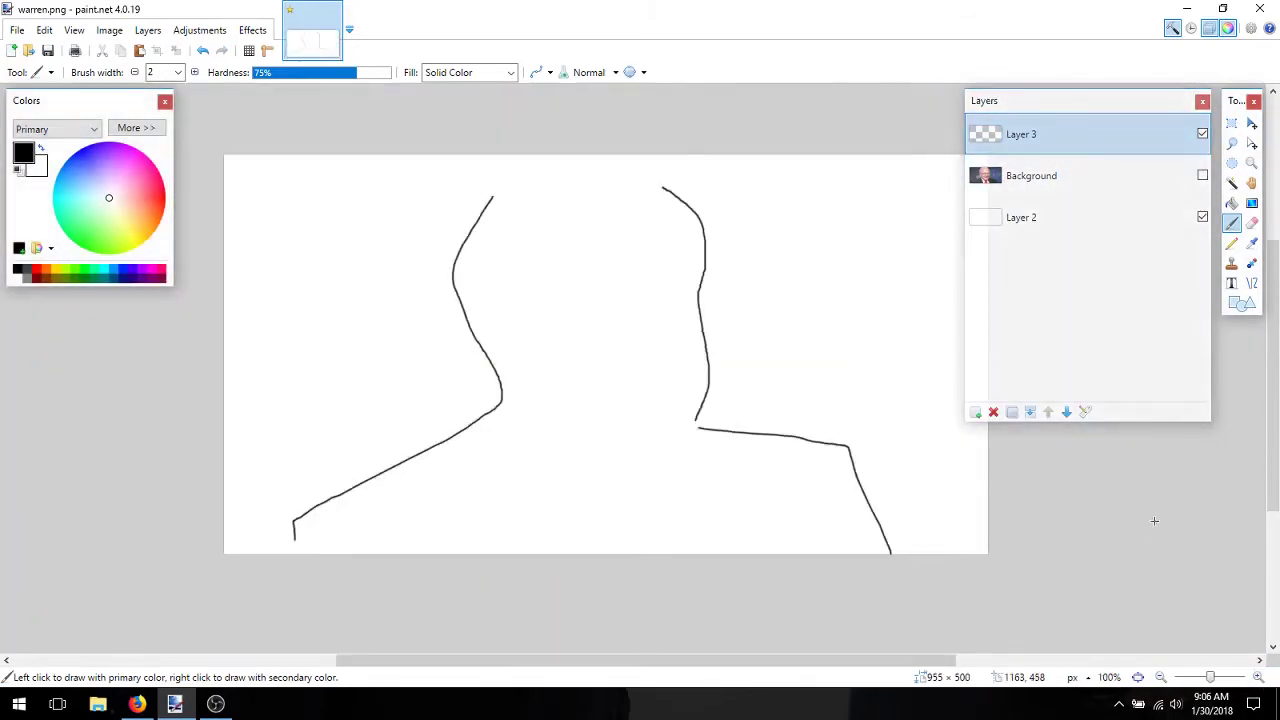
# Add the chin, glasses and mouth freehand over the photo, and view the rough sketch without the Background layer
pyautogui.click(1202, 175)
pyautogui.moveTo(512, 427); pyautogui.dragTo(673, 438)
pyautogui.click(1202, 175)
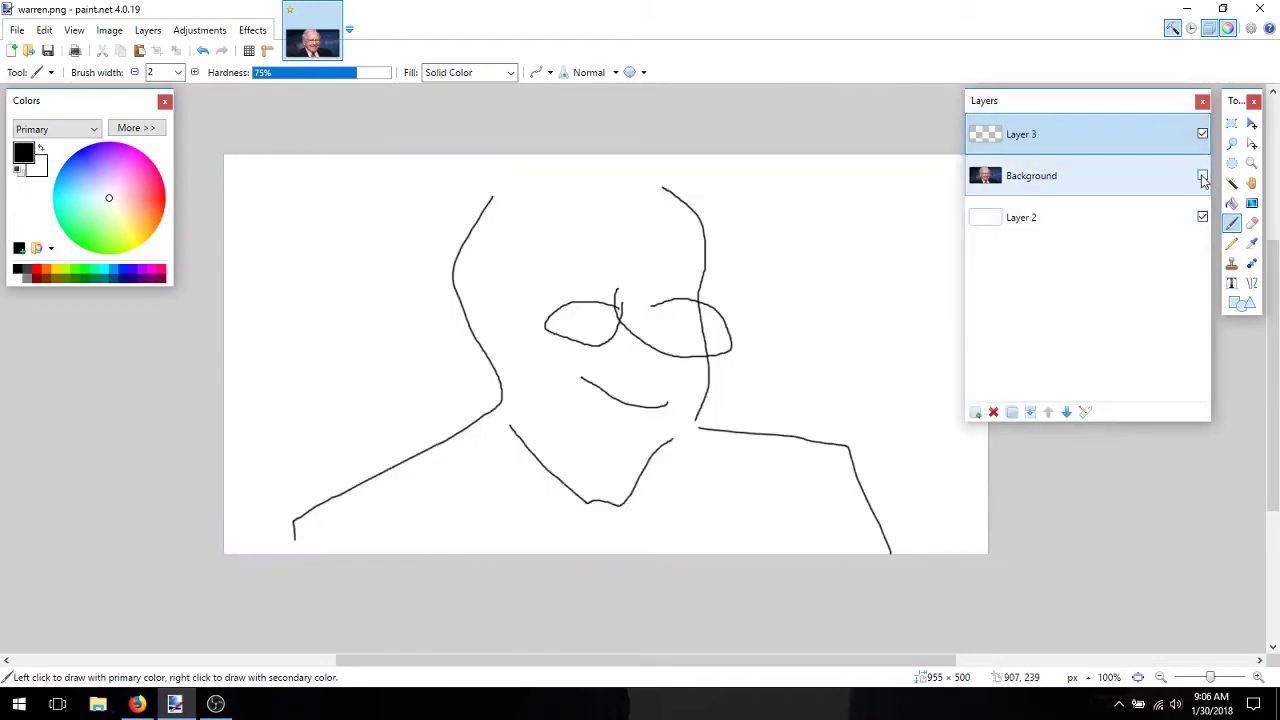
# Replace the sketched layer with a new empty layer and show the Background photo again
pyautogui.click(993, 412)
pyautogui.click(975, 412)
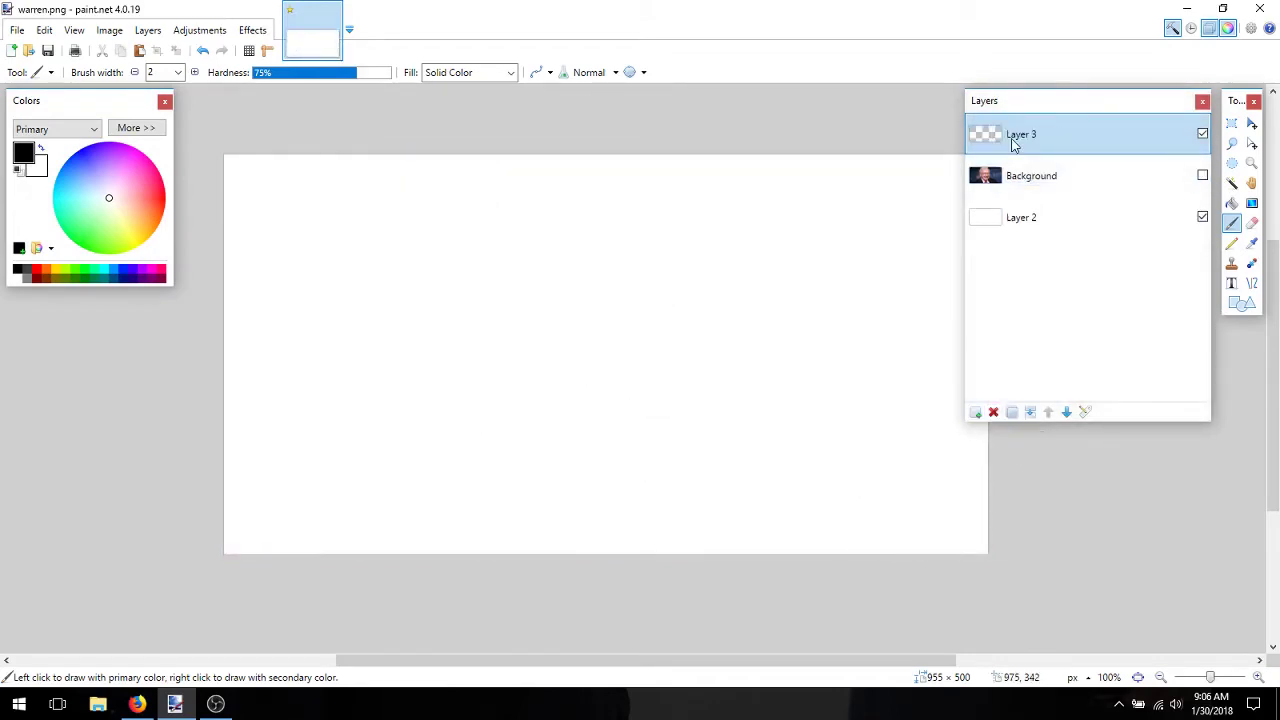
pyautogui.click(1202, 175)
pyautogui.moveTo(920, 662); pyautogui.dragTo(874, 664)
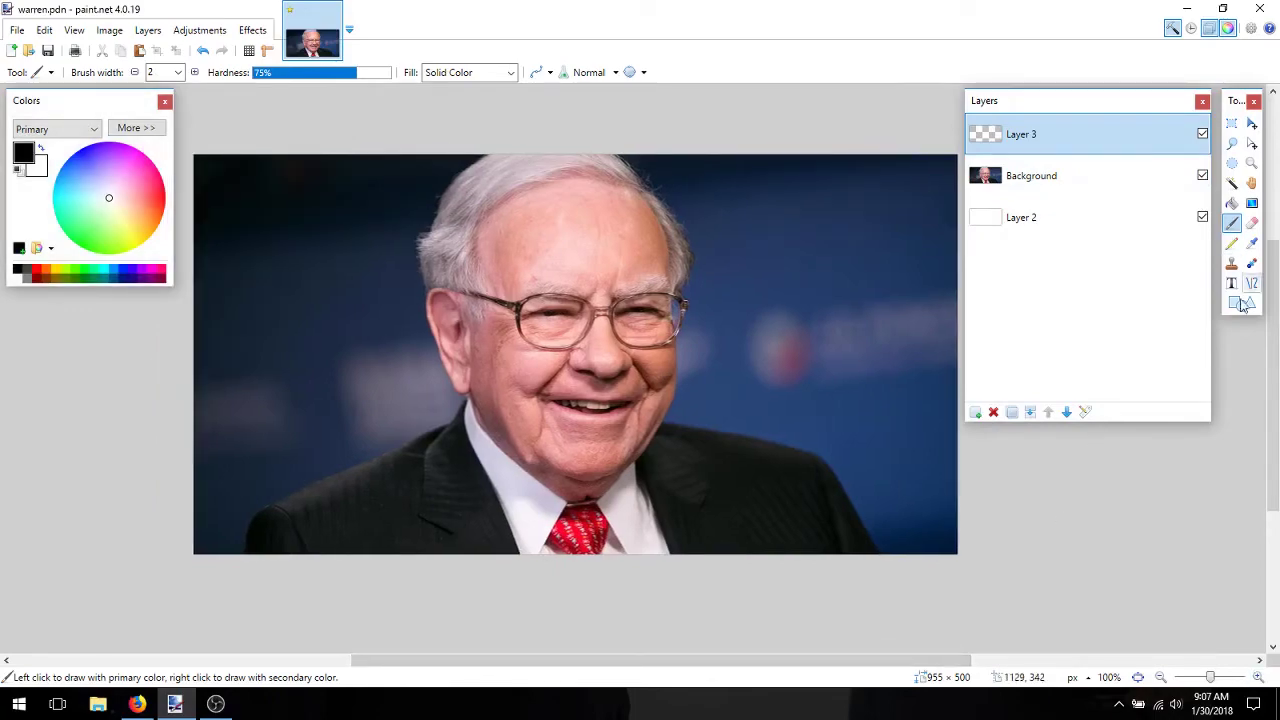
# Trace the upper and lower edges of the glasses' left temple arm with the Line/Curve tool at brush width 2
pyautogui.click(1258, 678)
pyautogui.click(1258, 678)
pyautogui.click(1258, 678)
pyautogui.click(1258, 678)
pyautogui.moveTo(648, 662); pyautogui.dragTo(531, 664)
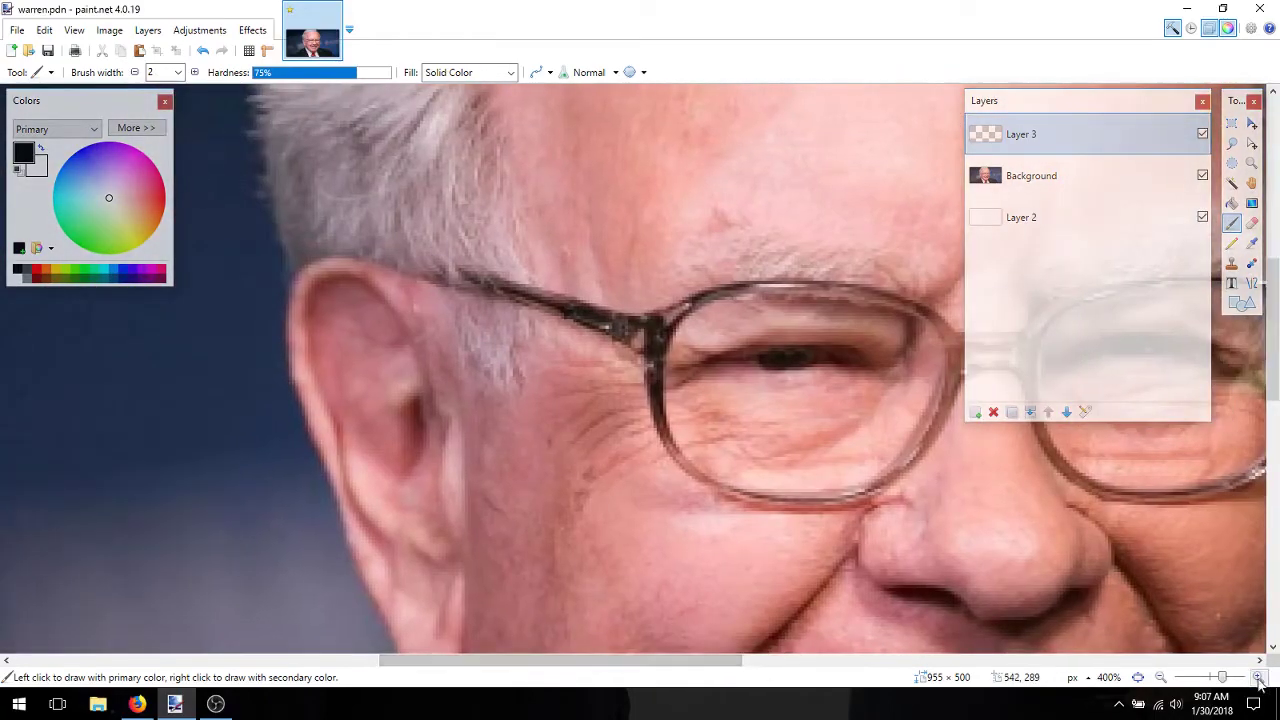
pyautogui.click(1258, 677)
pyautogui.click(1252, 283)
pyautogui.moveTo(420, 245); pyautogui.dragTo(645, 308)
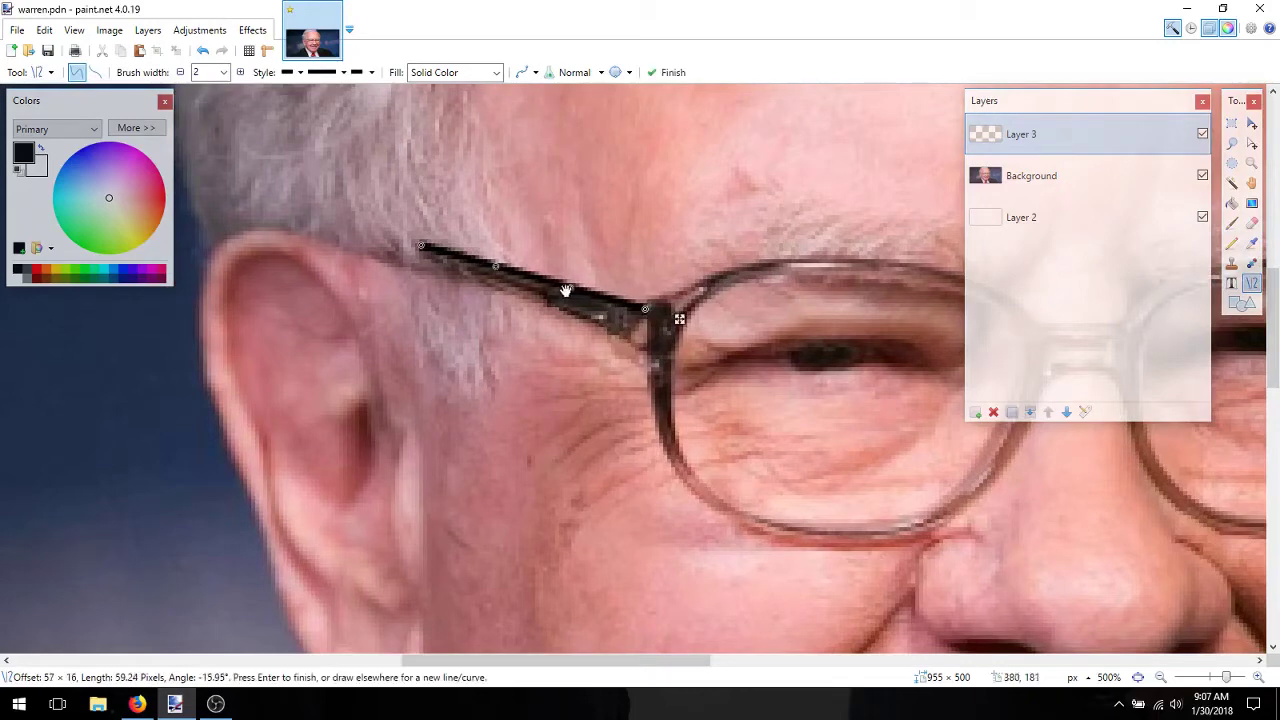
pyautogui.moveTo(566, 291); pyautogui.dragTo(494, 267)
pyautogui.moveTo(650, 353); pyautogui.dragTo(422, 253)
pyautogui.moveTo(574, 320)
pyautogui.mouseDown()
pyautogui.moveTo(569, 337)
pyautogui.moveTo(581, 314)
pyautogui.mouseUp()
pyautogui.moveTo(498, 286); pyautogui.dragTo(493, 281)
# Trace the straight upper edge and the arched lower edge of the glasses' nose bridge
pyautogui.moveTo(578, 662); pyautogui.dragTo(679, 666)
pyautogui.moveTo(706, 325); pyautogui.dragTo(622, 329)
pyautogui.hotkey('ctrl', 'z')
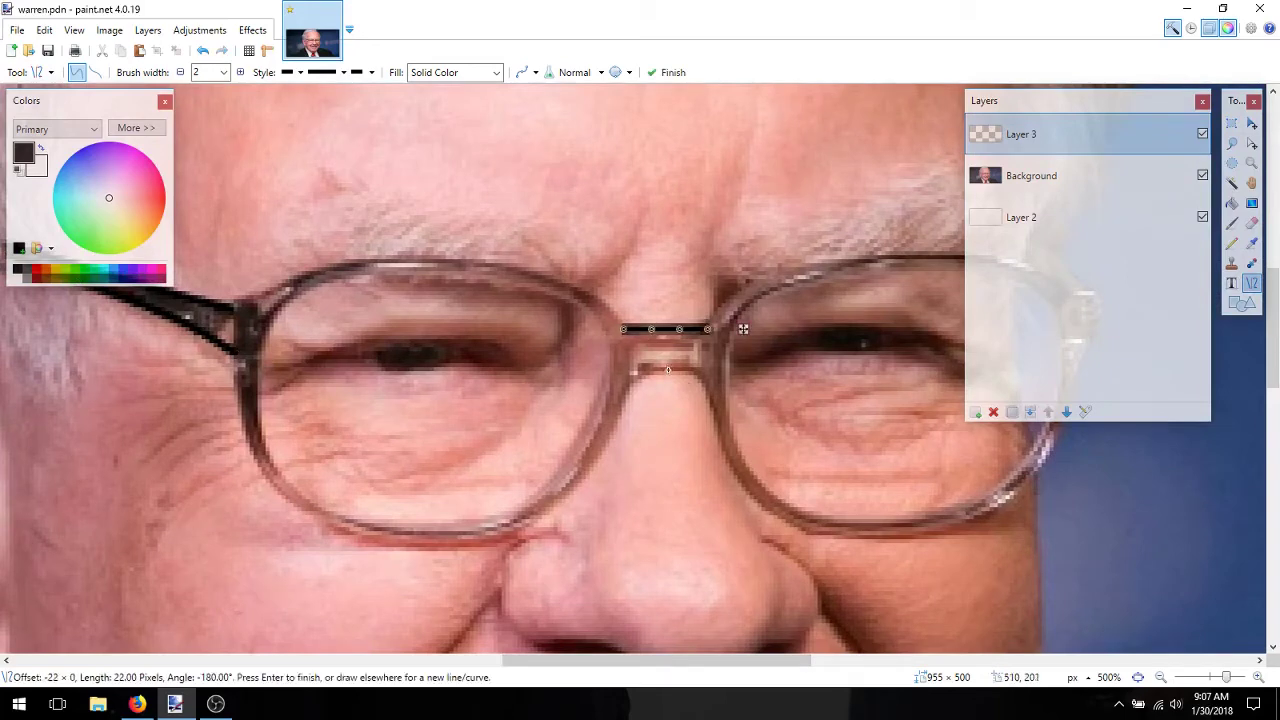
pyautogui.moveTo(668, 370); pyautogui.dragTo(707, 392)
# Trace the inner rims of both lenses from the nose bridge with curves, covering their lower and upper parts
pyautogui.moveTo(622, 399)
pyautogui.mouseDown()
pyautogui.moveTo(667, 371)
pyautogui.moveTo(540, 510)
pyautogui.mouseUp()
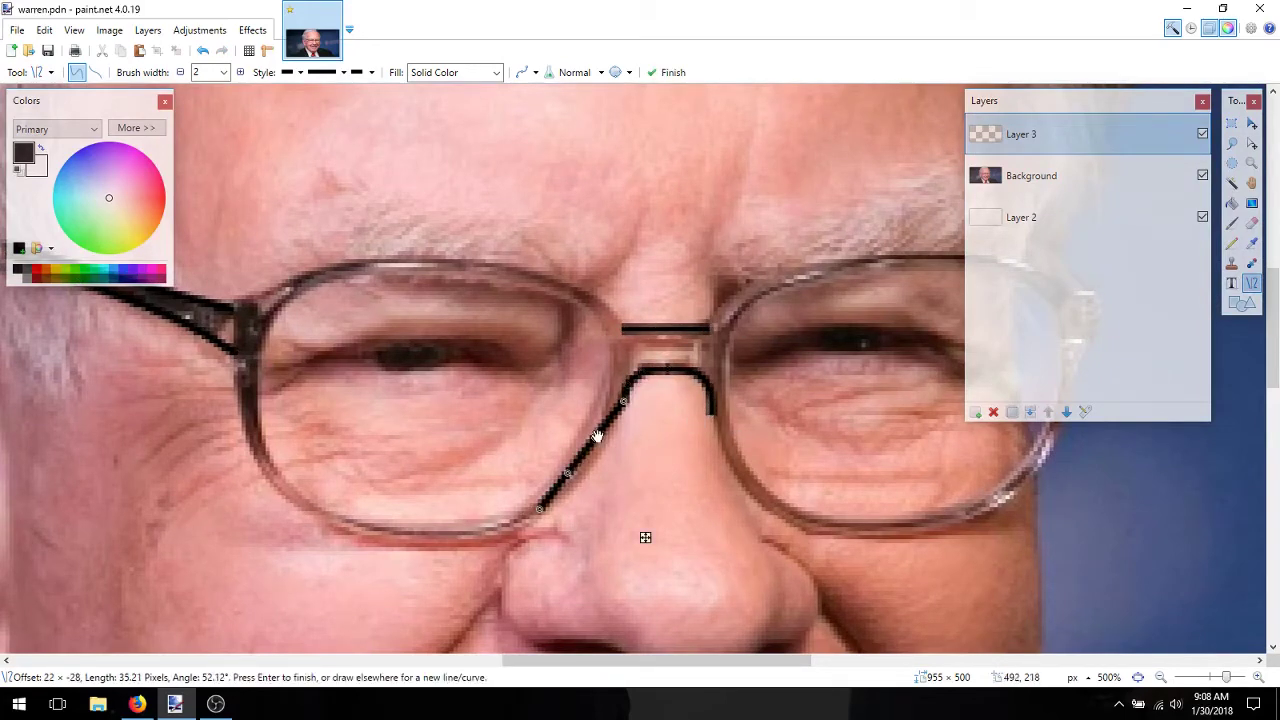
pyautogui.moveTo(713, 410); pyautogui.dragTo(795, 524)
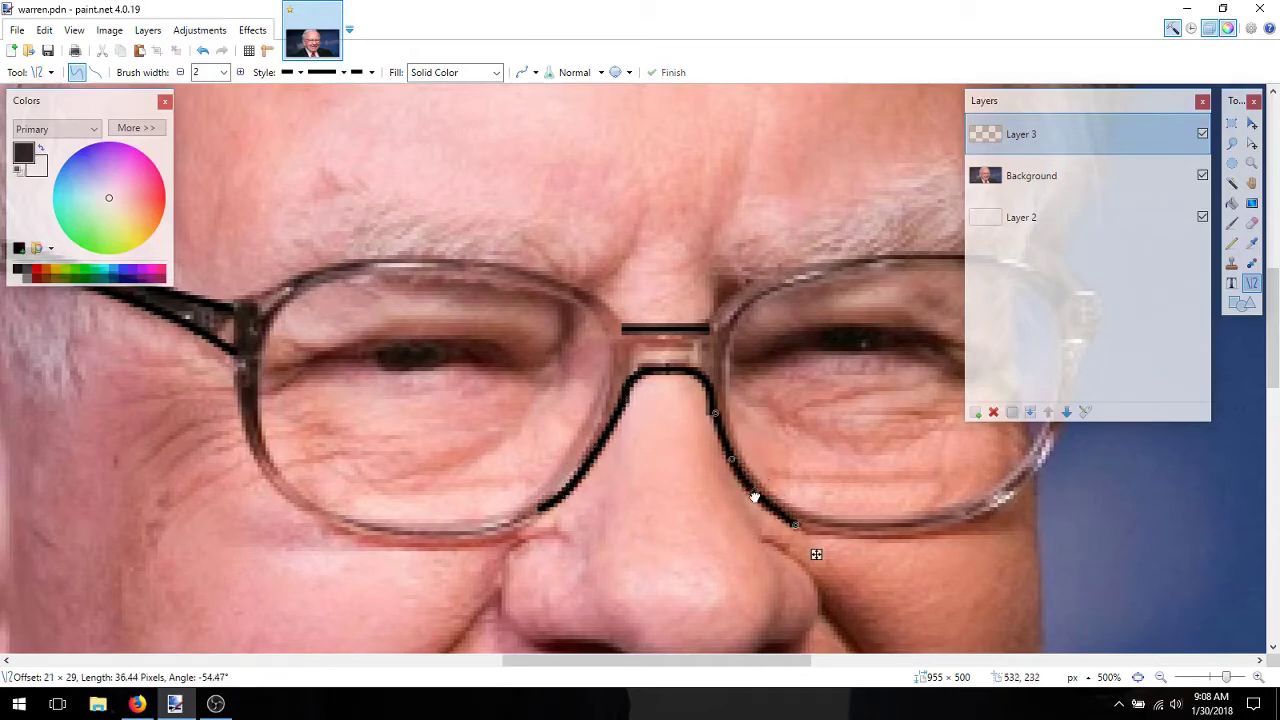
pyautogui.moveTo(709, 328); pyautogui.dragTo(808, 268)
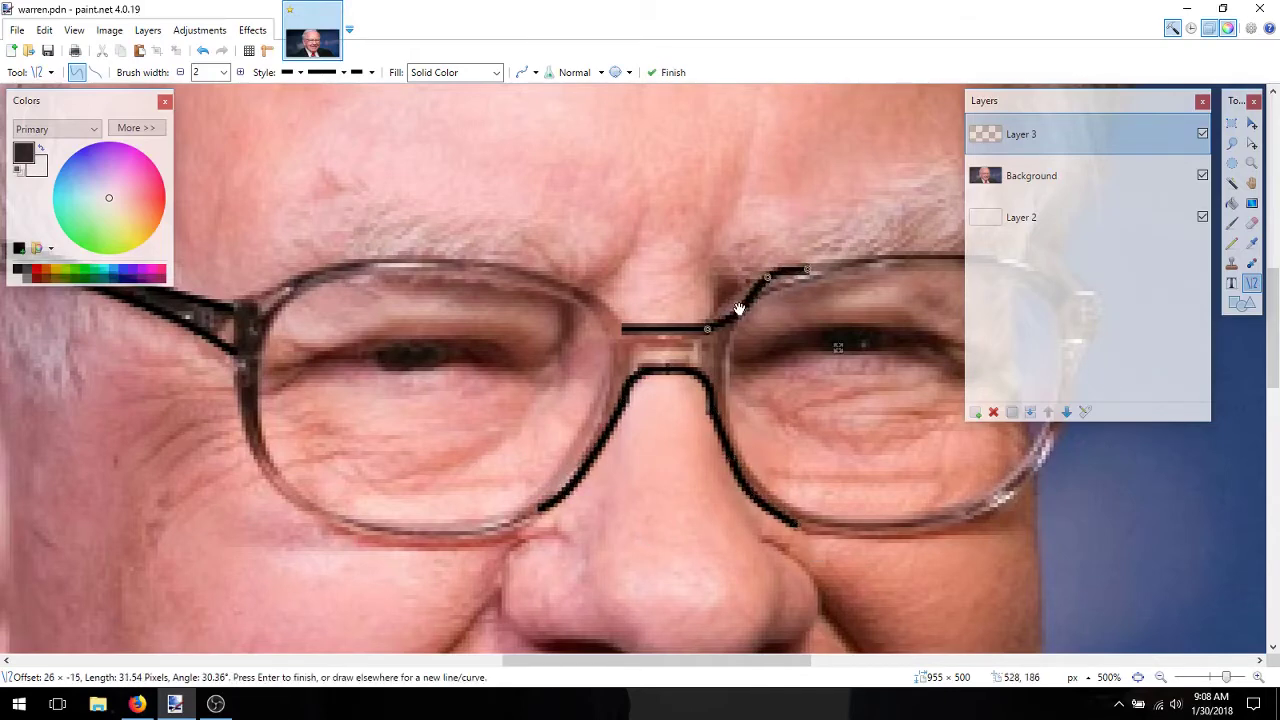
pyautogui.moveTo(624, 329); pyautogui.dragTo(498, 265)
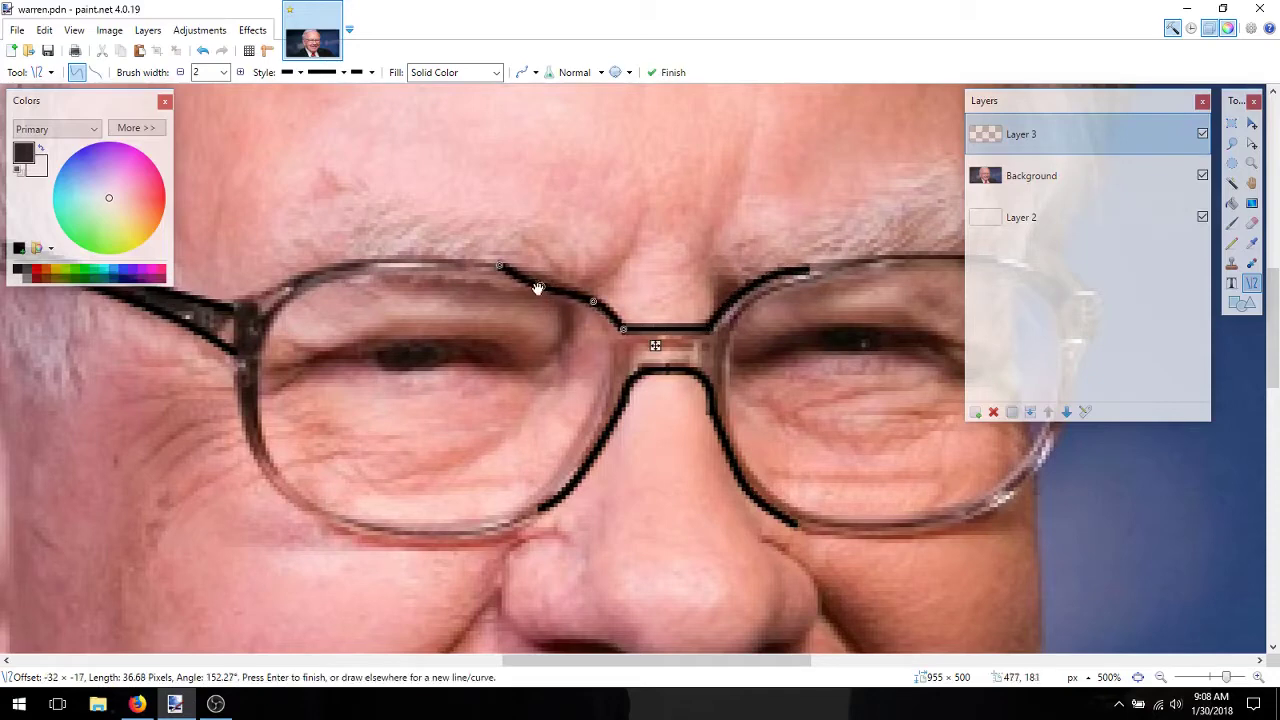
# Trace the bottom rim of the left lens with a curve bent to follow the frame
pyautogui.moveTo(539, 510); pyautogui.dragTo(323, 514)
pyautogui.moveTo(467, 512); pyautogui.dragTo(476, 534)
pyautogui.moveTo(396, 514); pyautogui.dragTo(380, 538)
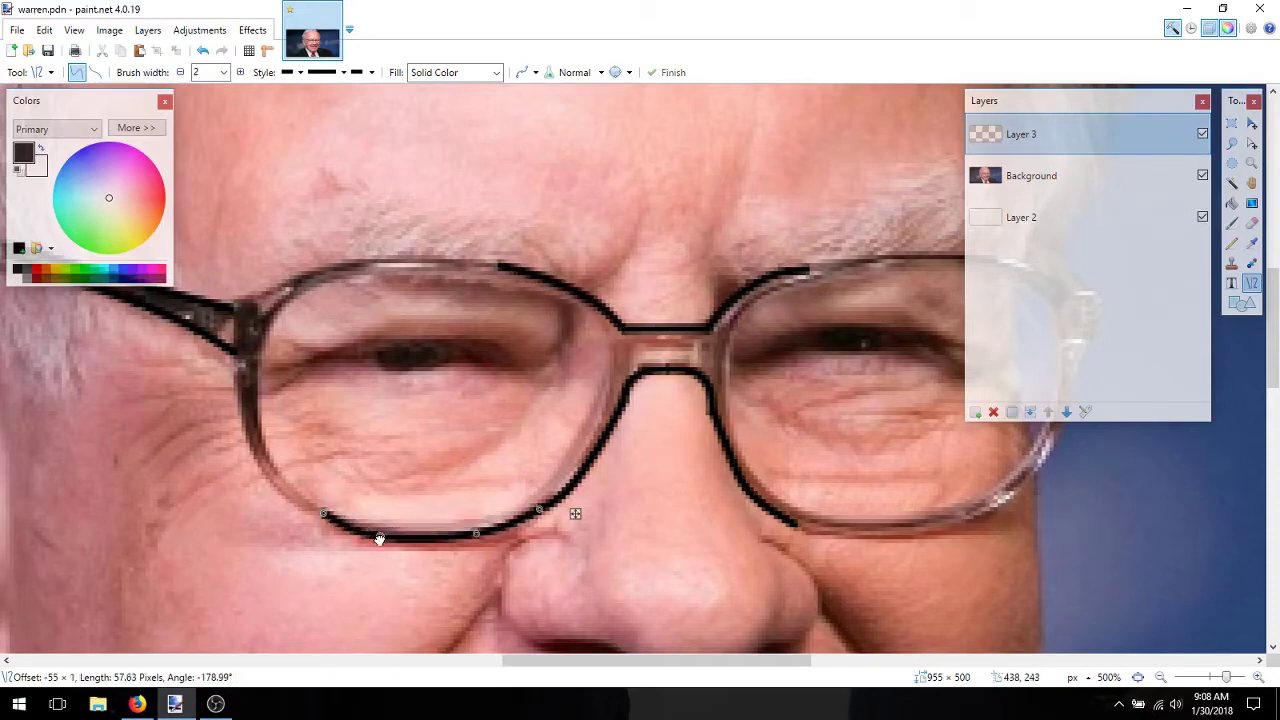
pyautogui.moveTo(475, 532); pyautogui.dragTo(481, 537)
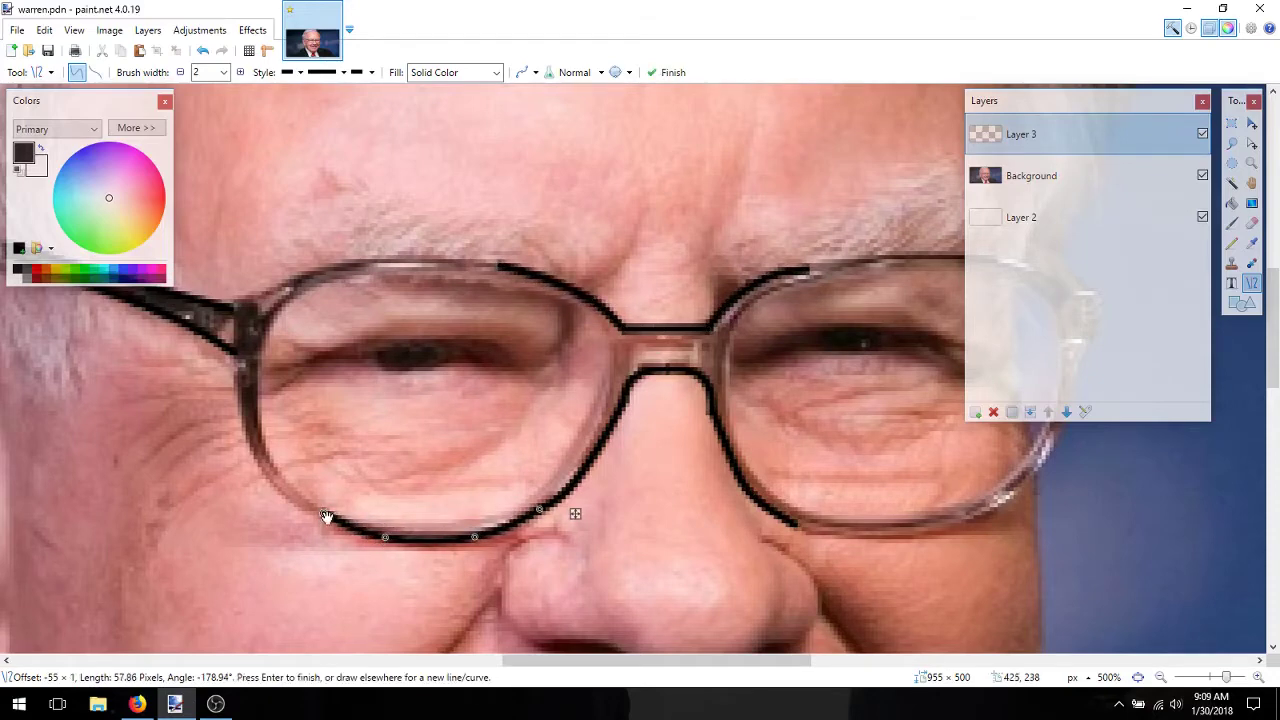
# Trace the top and outer rim of the left lens with curves joining the temple arm
pyautogui.moveTo(502, 267); pyautogui.dragTo(275, 294)
pyautogui.moveTo(351, 285); pyautogui.dragTo(347, 266)
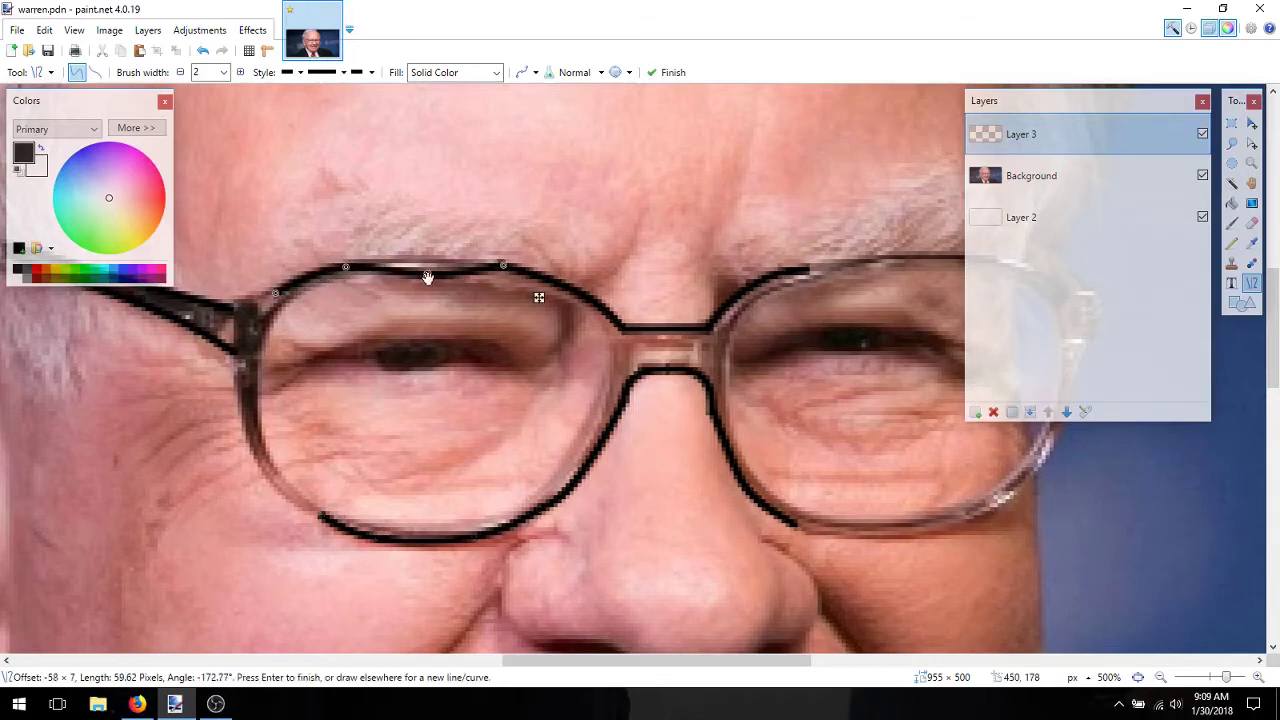
pyautogui.moveTo(428, 277); pyautogui.dragTo(418, 263)
pyautogui.moveTo(321, 516); pyautogui.dragTo(242, 397)
pyautogui.moveTo(269, 437); pyautogui.dragTo(278, 490)
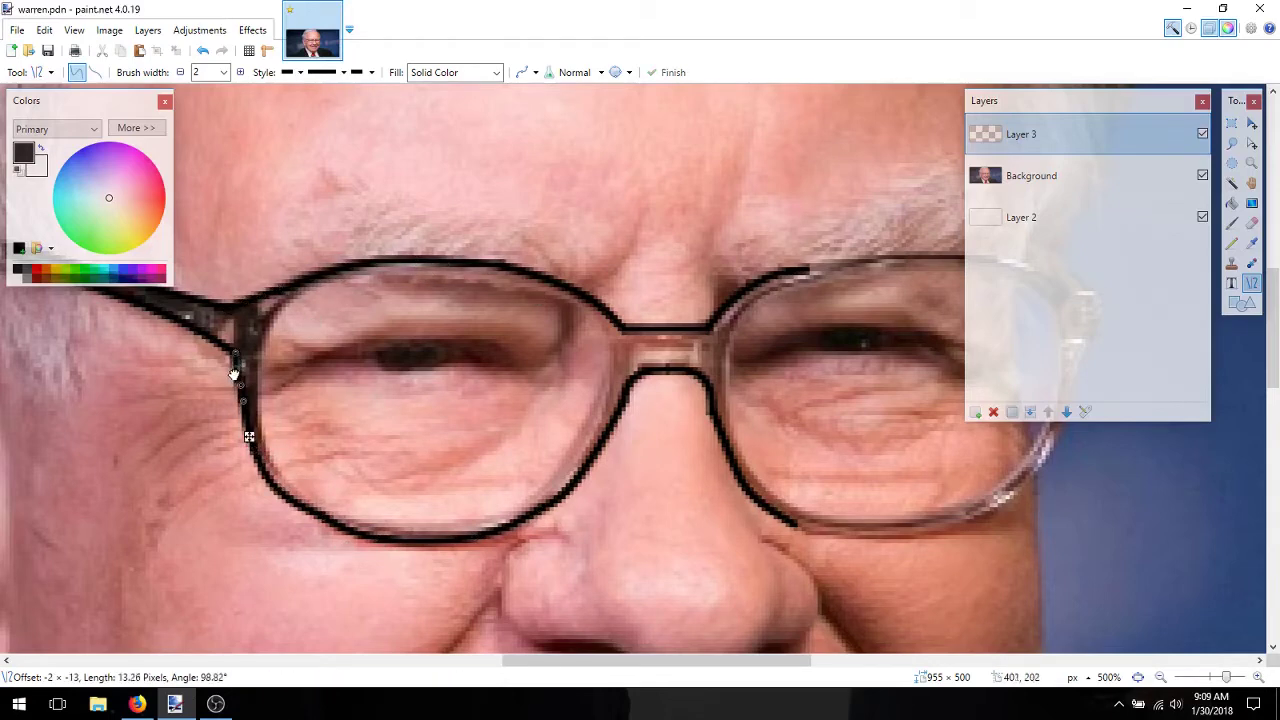
# Set the Background layer's opacity to 219
pyautogui.doubleClick(1000, 178)
pyautogui.moveTo(740, 384)
pyautogui.mouseDown()
pyautogui.moveTo(706, 391)
pyautogui.moveTo(726, 388)
pyautogui.mouseUp()
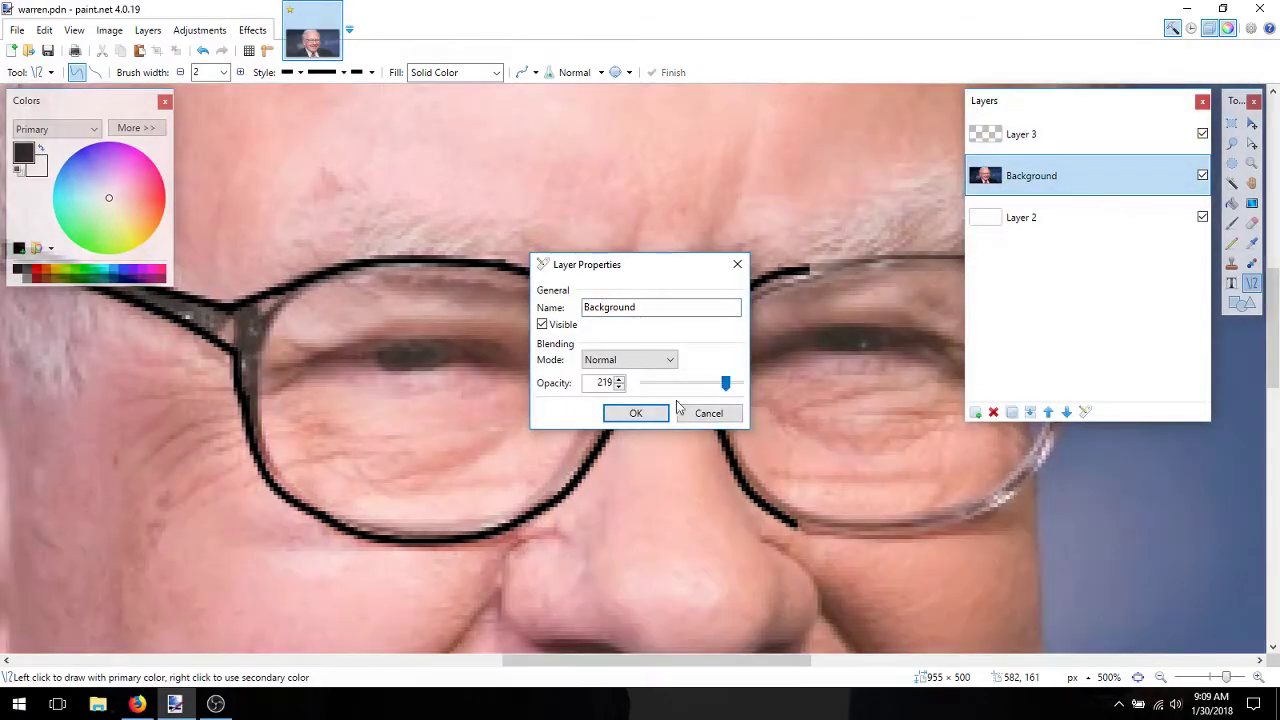
pyautogui.click(640, 411)
# Trace the top, bottom and outer rim of the right lens with curves on Layer 3
pyautogui.moveTo(608, 661); pyautogui.dragTo(701, 668)
pyautogui.click(1020, 134)
pyautogui.moveTo(425, 268)
pyautogui.mouseDown()
pyautogui.moveTo(628, 262)
pyautogui.moveTo(556, 258)
pyautogui.mouseUp()
pyautogui.moveTo(414, 525); pyautogui.dragTo(582, 521)
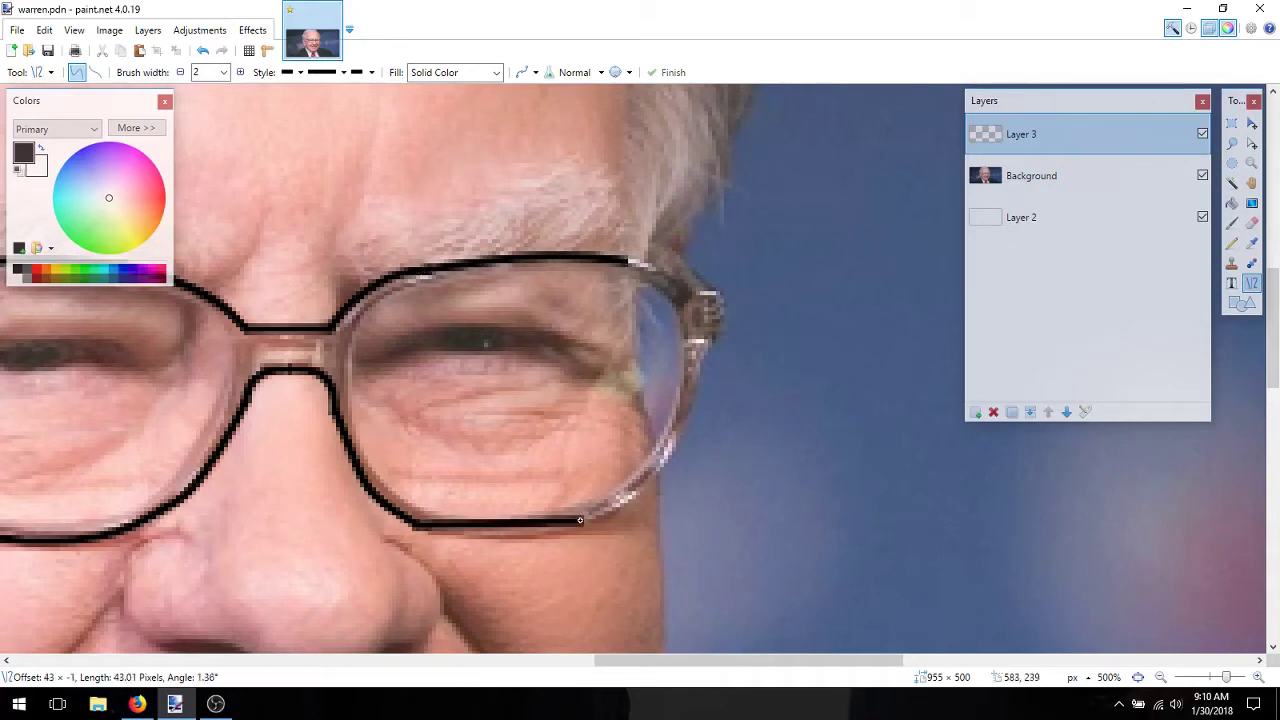
pyautogui.moveTo(470, 524); pyautogui.dragTo(462, 532)
pyautogui.moveTo(621, 259); pyautogui.dragTo(677, 285)
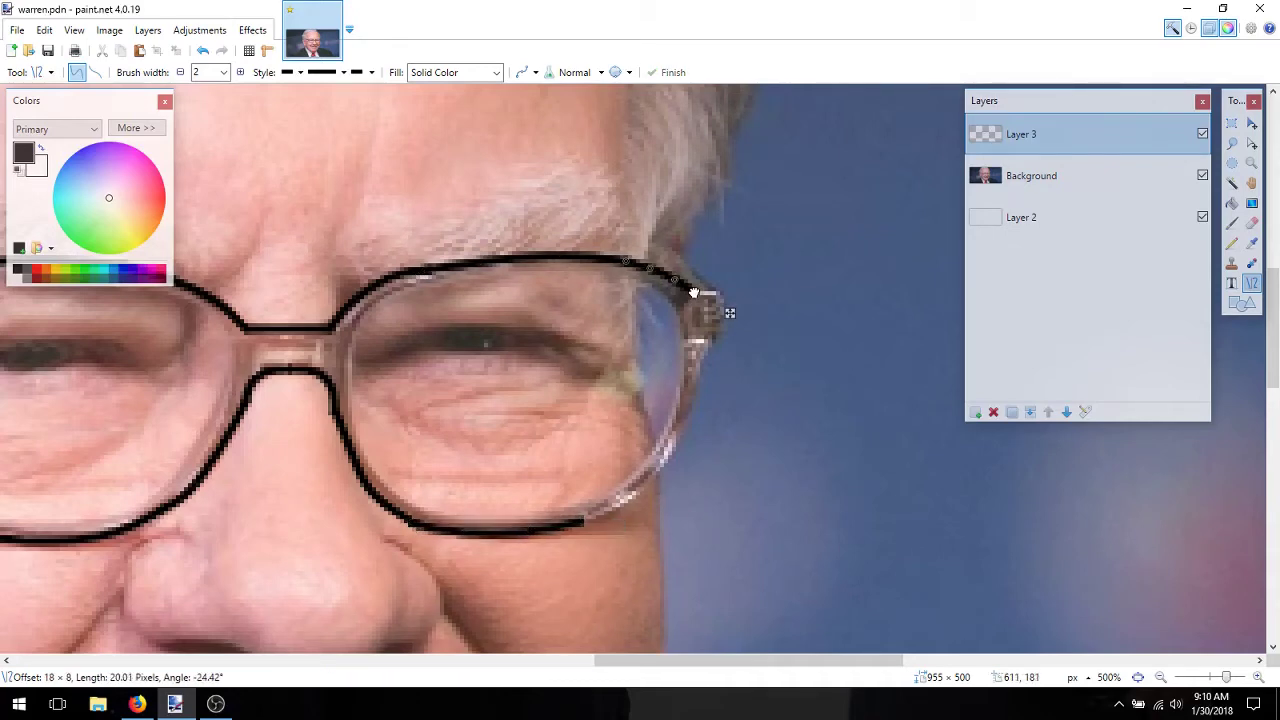
pyautogui.moveTo(581, 522); pyautogui.dragTo(681, 430)
pyautogui.moveTo(620, 493); pyautogui.dragTo(618, 508)
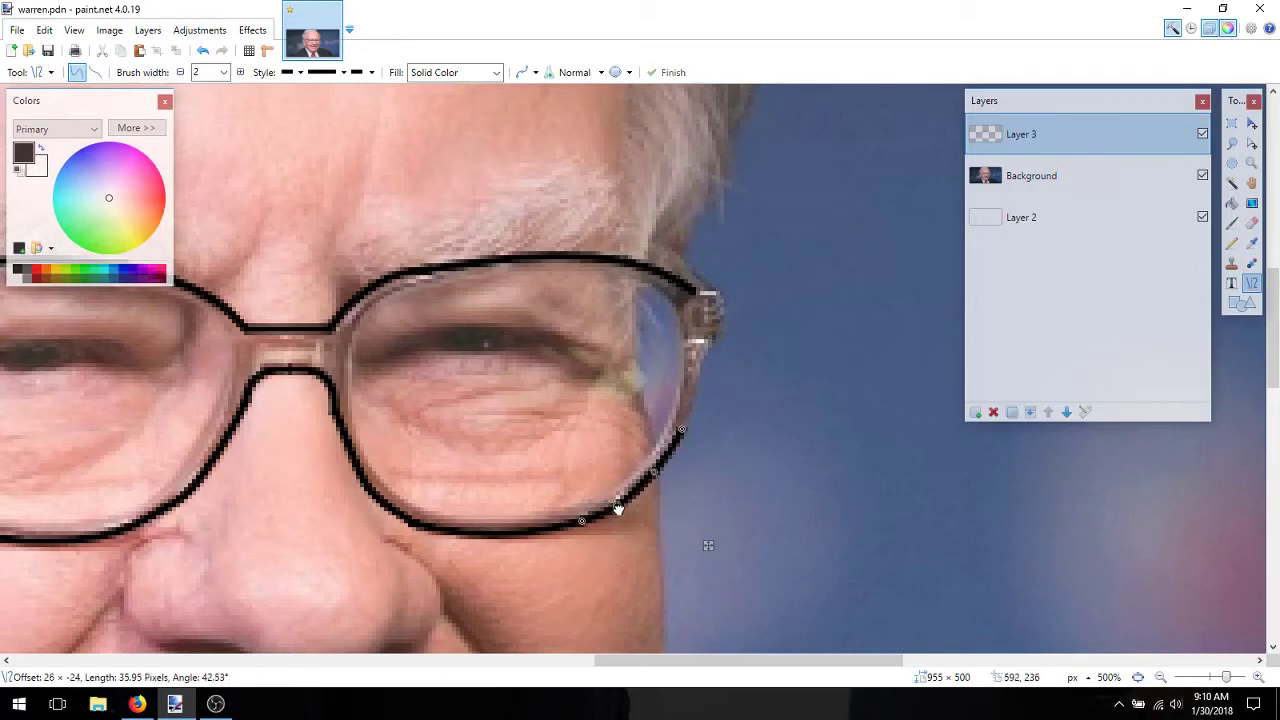
# Trace the right hinge of the glasses and the outer frame edge below it
pyautogui.moveTo(660, 245); pyautogui.dragTo(714, 292)
pyautogui.moveTo(682, 433); pyautogui.dragTo(706, 349)
pyautogui.moveTo(690, 405); pyautogui.dragTo(705, 417)
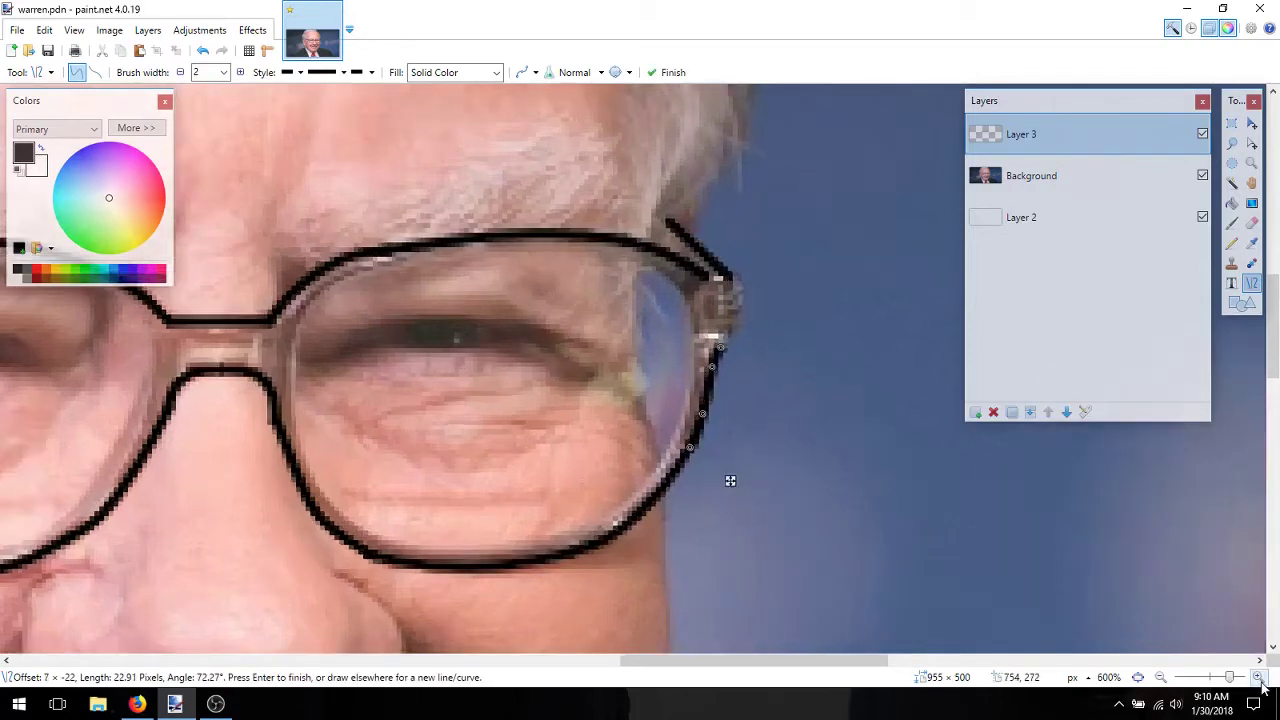
pyautogui.hotkey('ctrl', '+')
pyautogui.hotkey('ctrl', '+')
pyautogui.moveTo(765, 222); pyautogui.dragTo(765, 316)
# Outline the iris of the left eye with the Paintbrush at width 2
pyautogui.click(1232, 222)
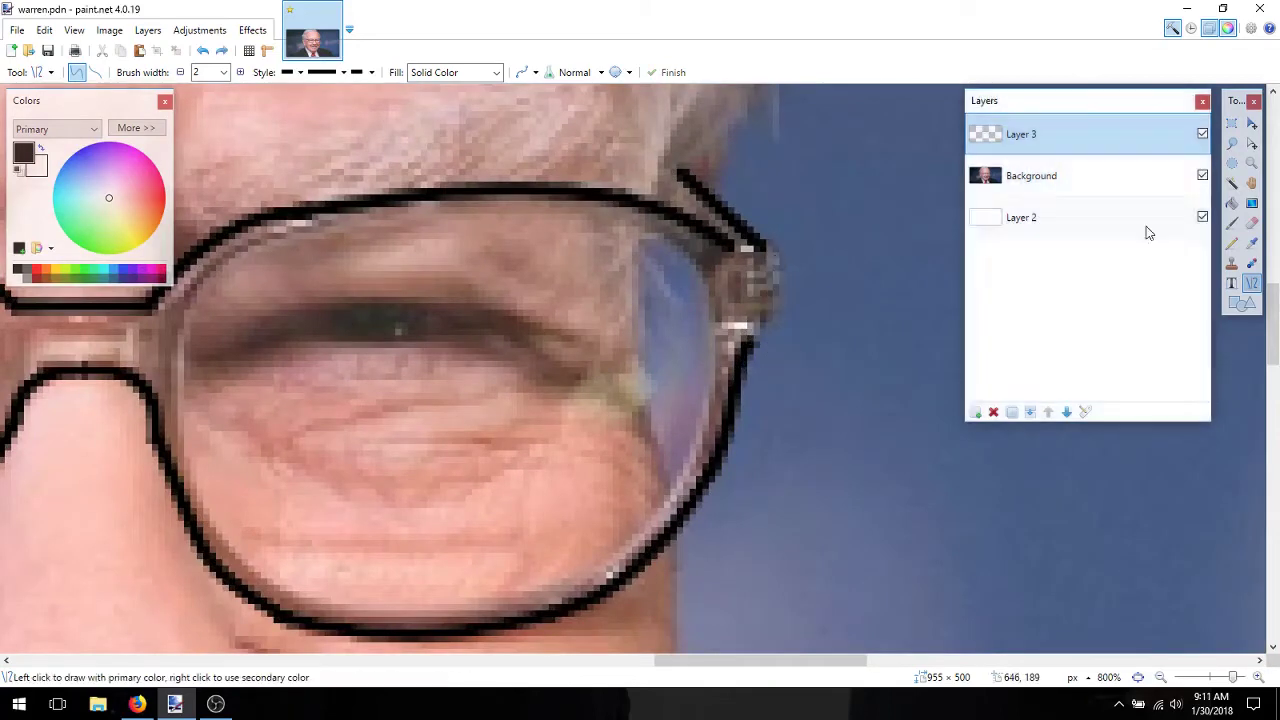
pyautogui.hotkey('ctrl', '0')
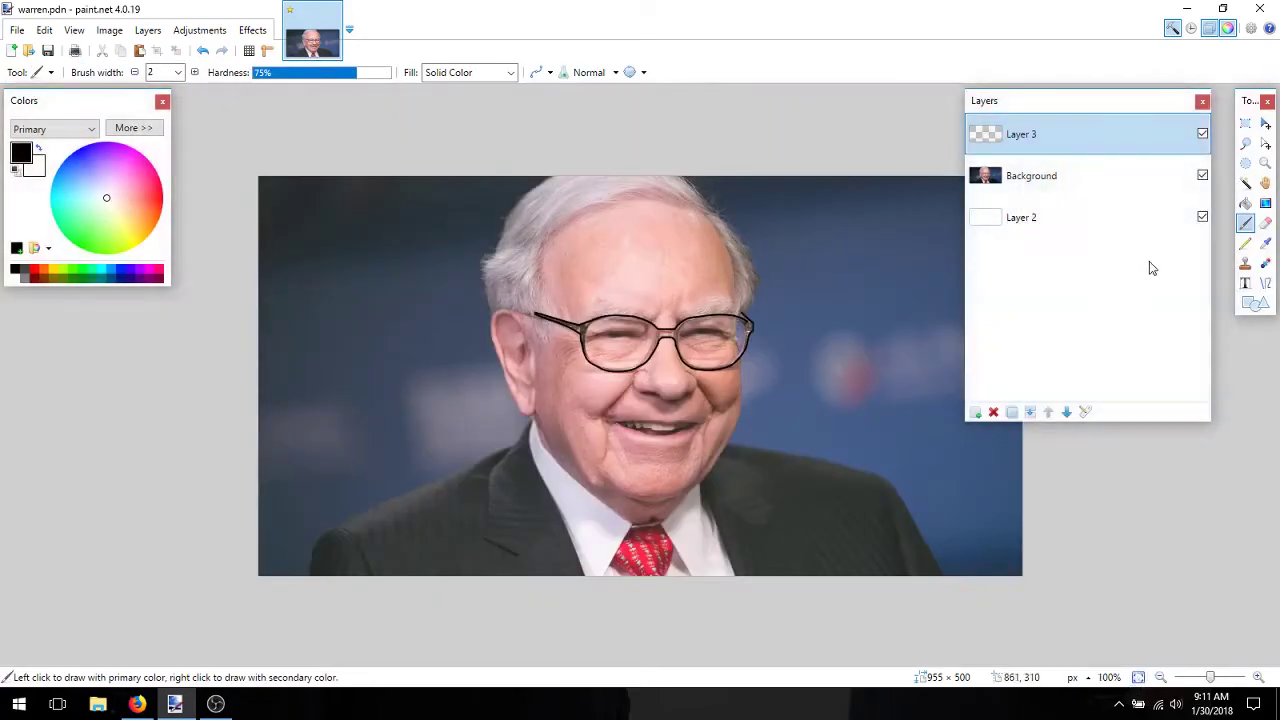
pyautogui.click(1202, 175)
pyautogui.click(1202, 175)
pyautogui.scroll(5, 614, 314)
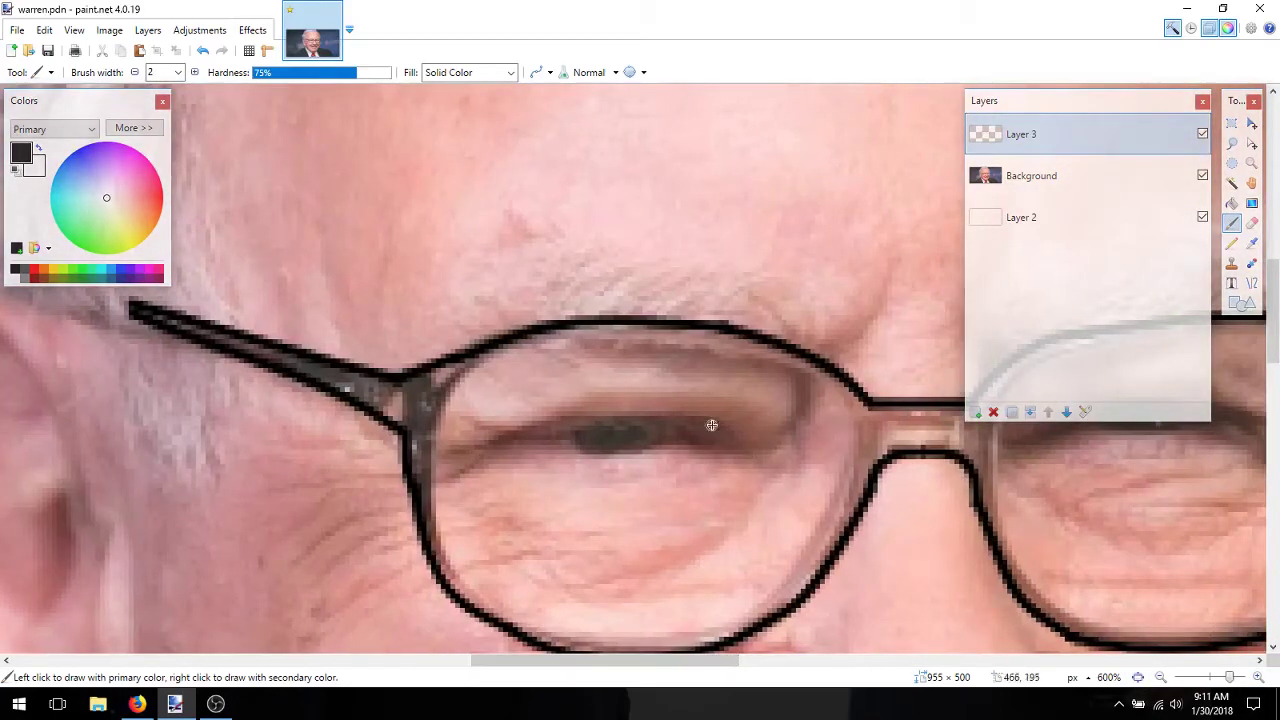
pyautogui.hotkey('ctrl', 'z')
pyautogui.click(1258, 677)
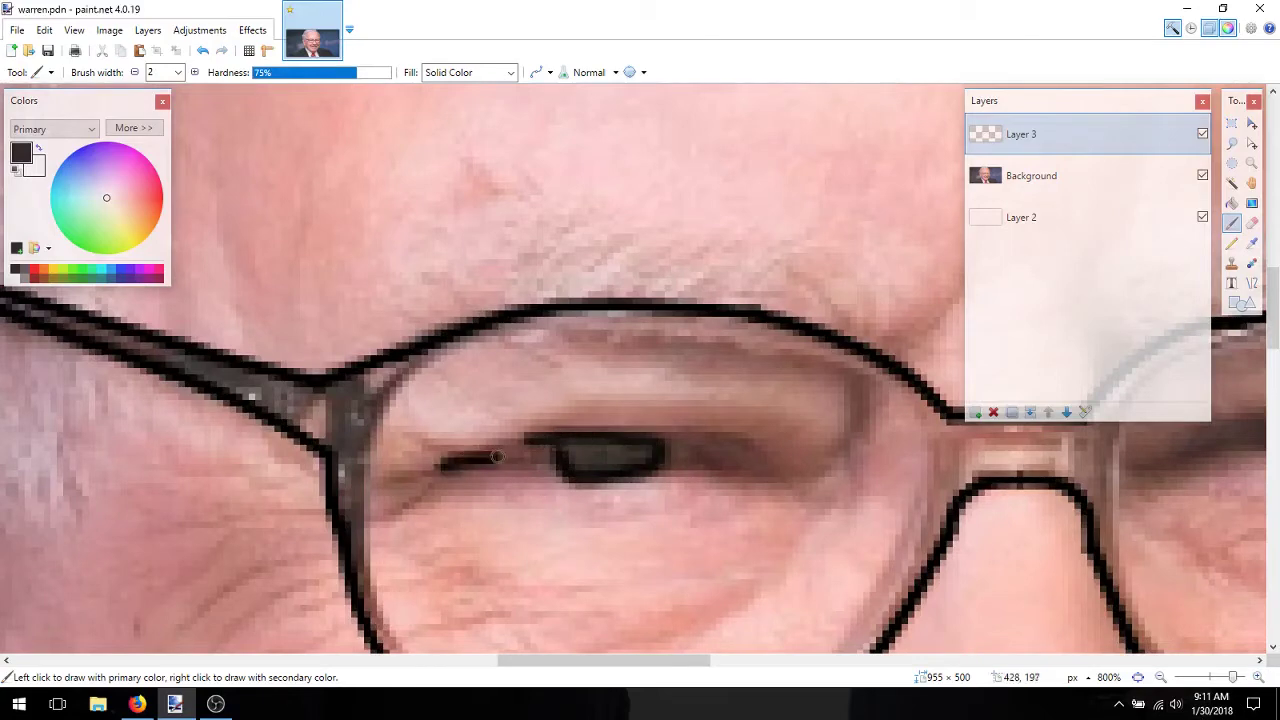
# Undo the stray eyelid stroke and draw the left eye's upper eyelid line on both sides of the iris
pyautogui.hotkey('ctrl', 'z')
pyautogui.click(1258, 677)
pyautogui.moveTo(608, 661); pyautogui.dragTo(578, 661)
pyautogui.scroll(-1, 640, 420)
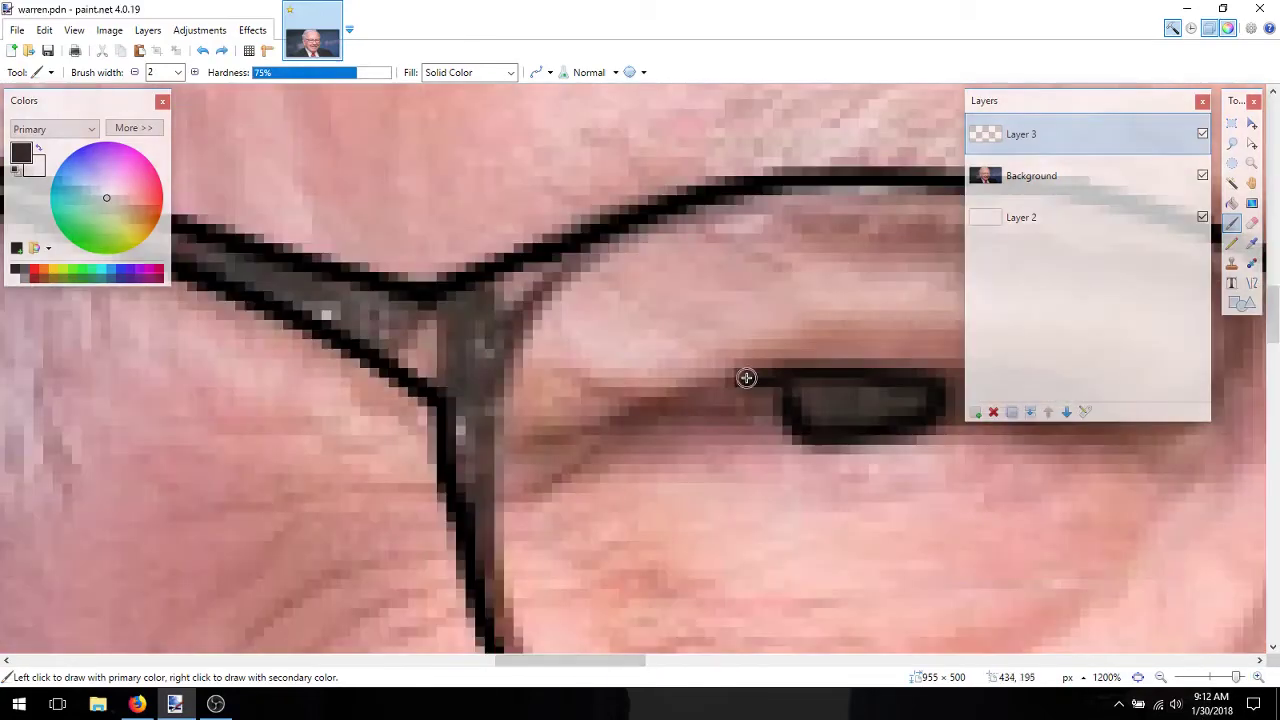
pyautogui.moveTo(746, 377); pyautogui.dragTo(623, 418)
pyautogui.hscroll(3, 622, 418)
pyautogui.moveTo(738, 402); pyautogui.dragTo(622, 381)
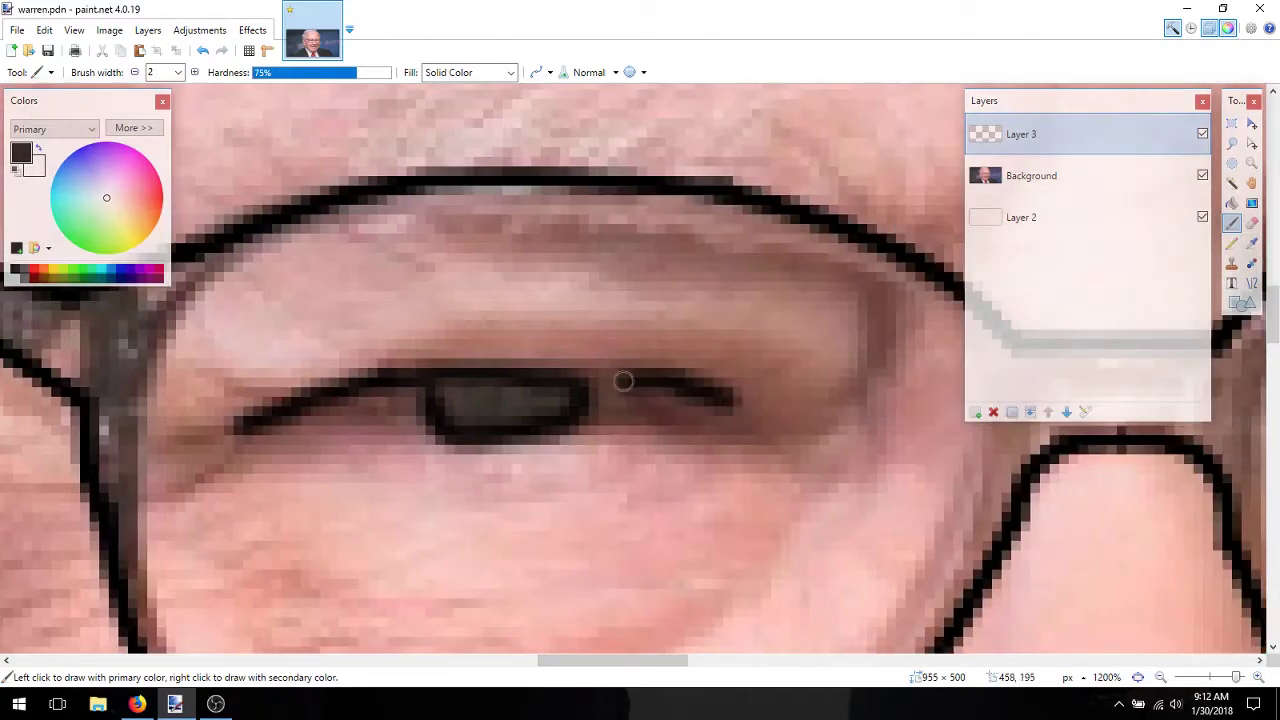
# Draw the right eye's upper eyelid line and iris outline inside the right lens
pyautogui.moveTo(590, 661); pyautogui.dragTo(697, 674)
pyautogui.click(1161, 678)
pyautogui.click(1161, 678)
pyautogui.click(1161, 678)
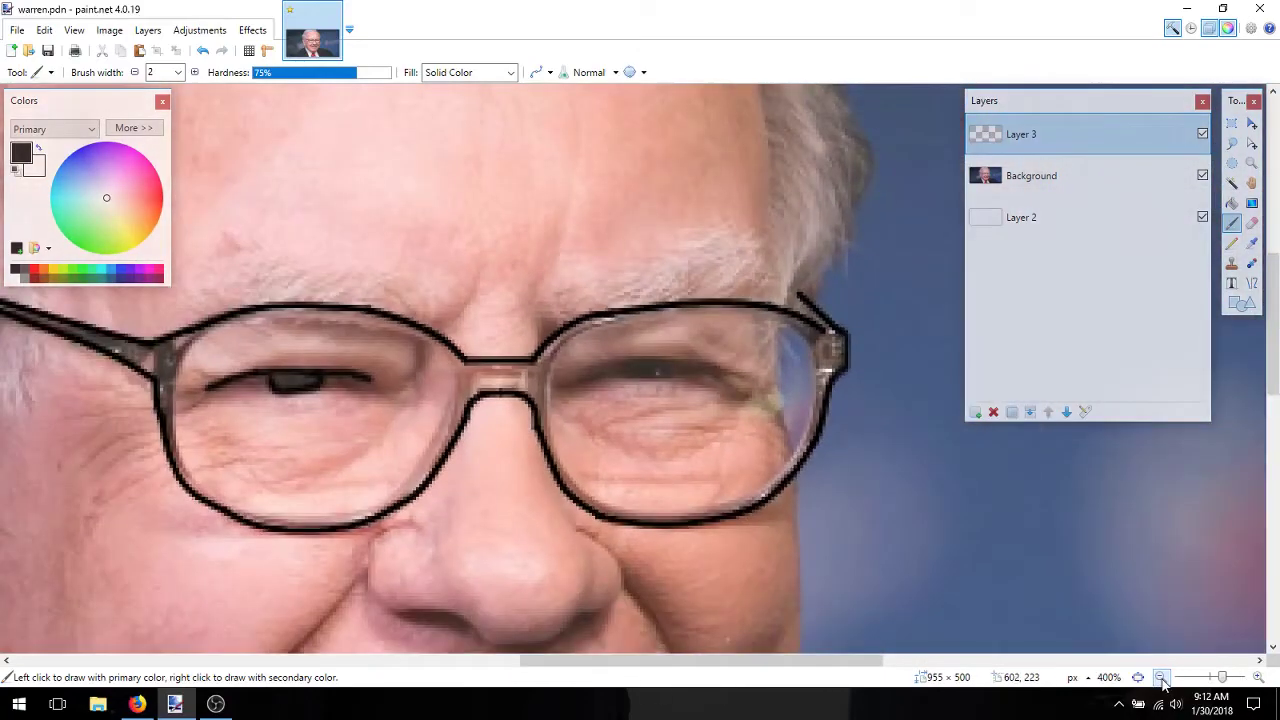
pyautogui.scroll(6, 622, 367)
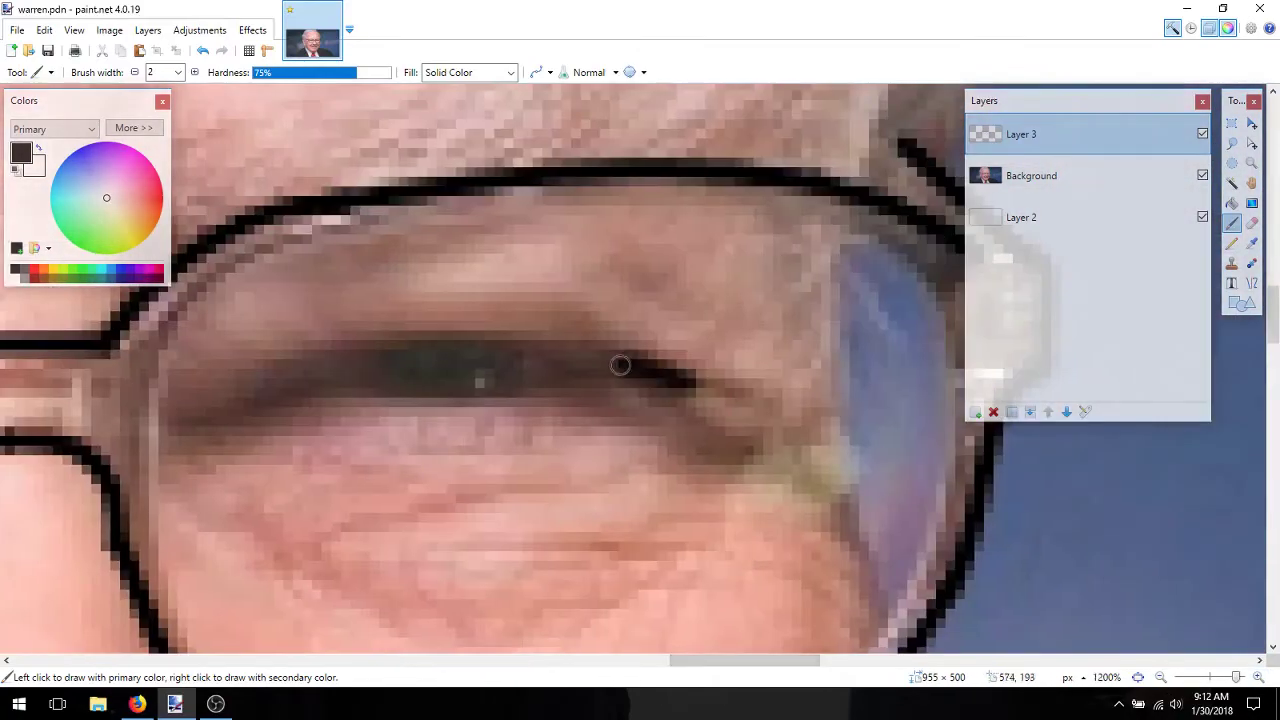
pyautogui.moveTo(480, 347); pyautogui.dragTo(383, 357)
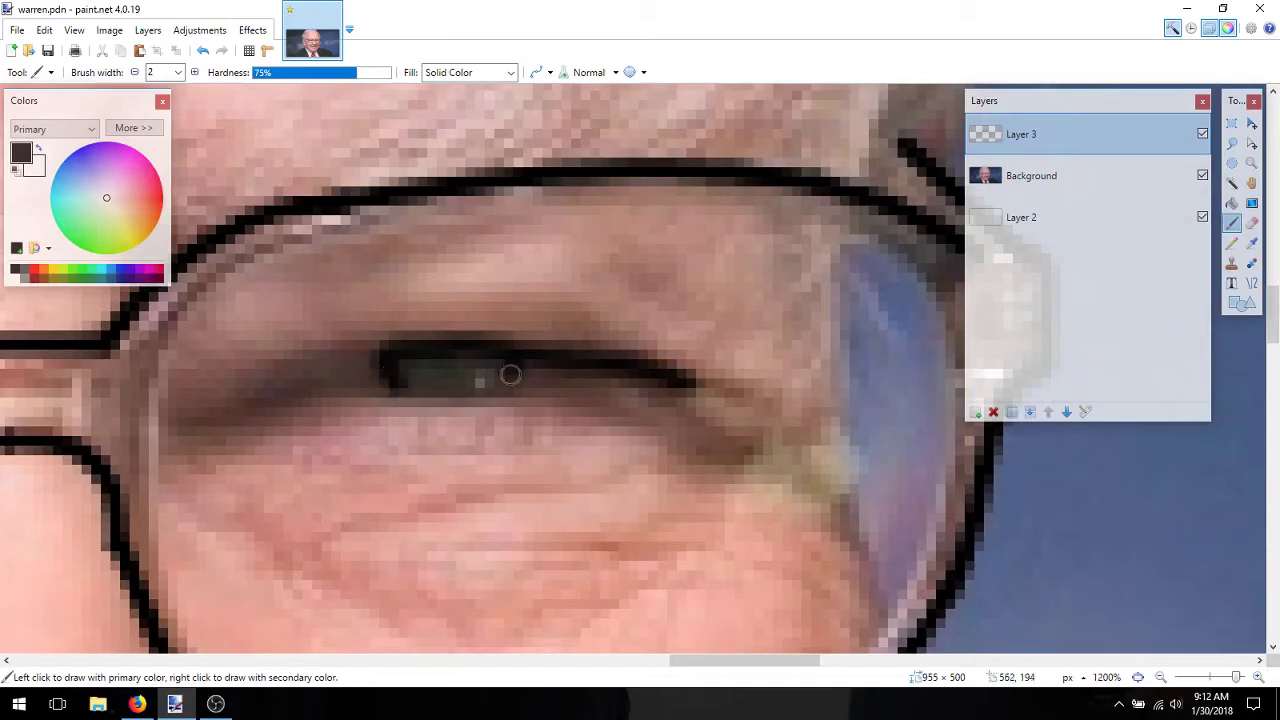
pyautogui.hscroll(-5, 561, 450)
pyautogui.moveTo(706, 360); pyautogui.dragTo(632, 372)
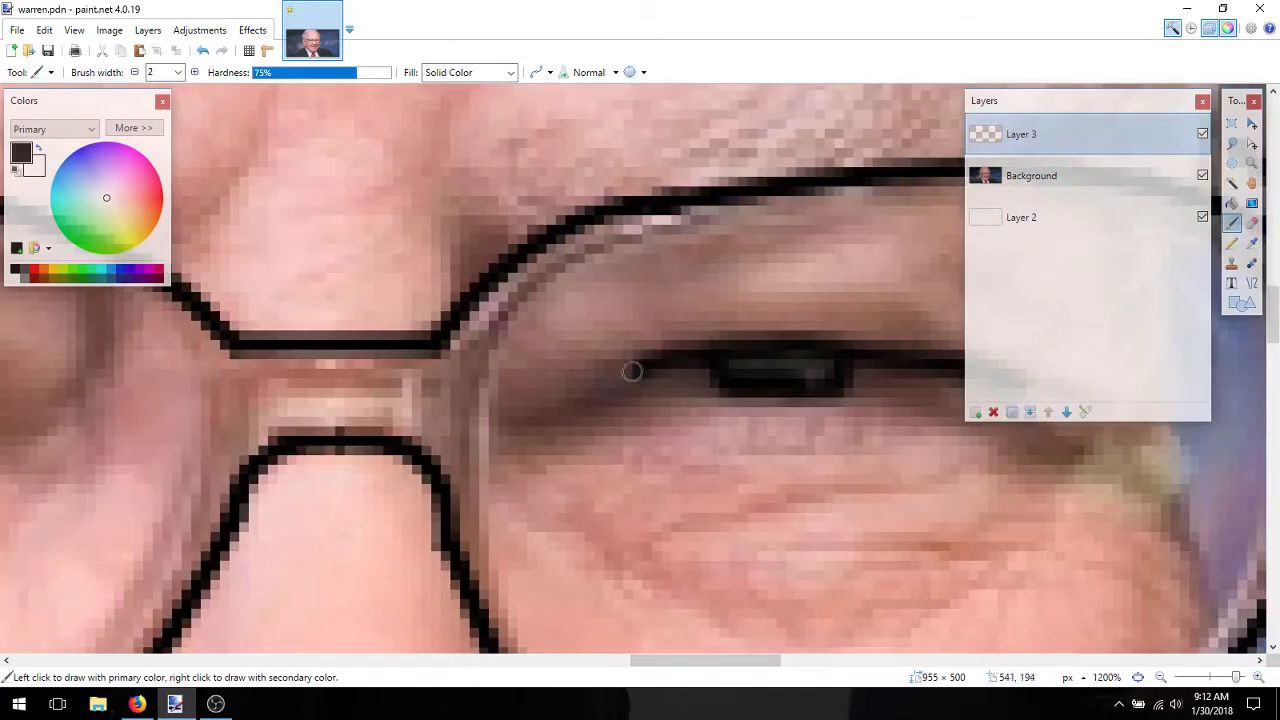
# Set the brush width to 3 and fill the irises of both eyes with solid black
pyautogui.press(']')
pyautogui.moveTo(832, 368); pyautogui.dragTo(739, 366)
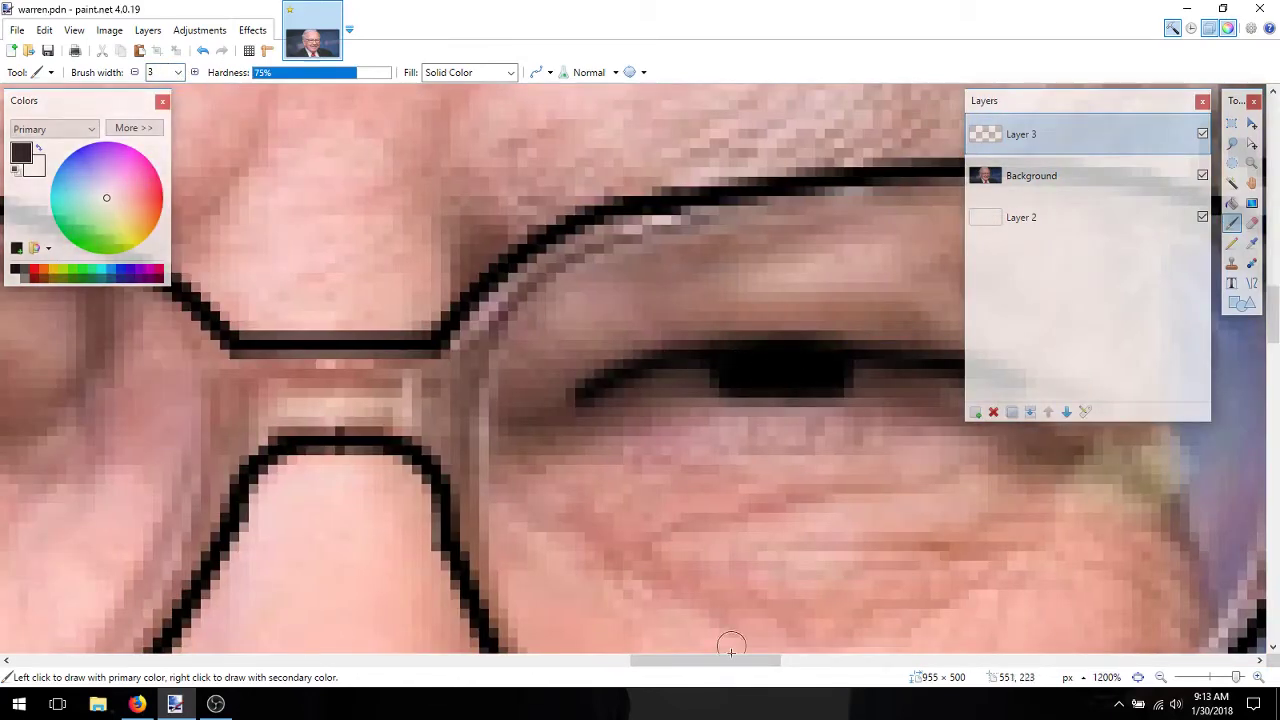
pyautogui.hscroll(-12, 731, 645)
pyautogui.moveTo(617, 397); pyautogui.dragTo(573, 416)
# Hide the Background layer and place a duplicate of it at the top of the layer stack
pyautogui.hotkey('ctrl', 'b')
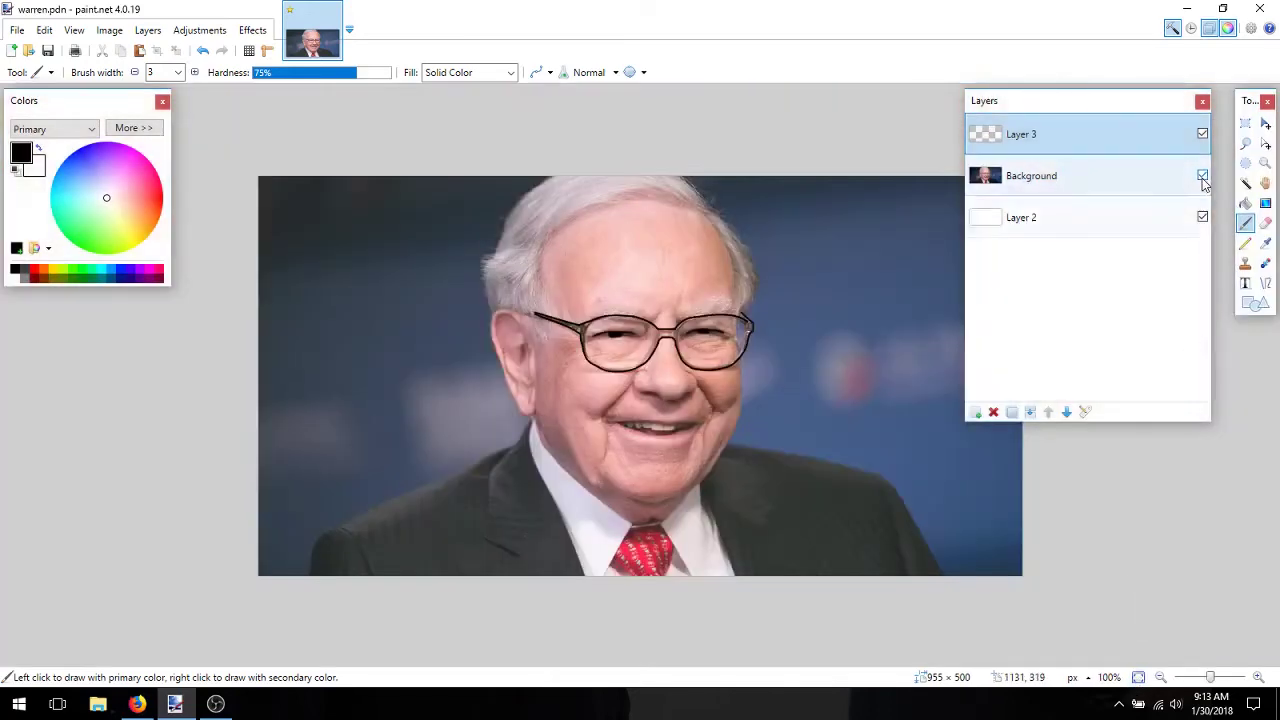
pyautogui.click(1202, 175)
pyautogui.click(1073, 180)
pyautogui.click(1011, 412)
# Make the top Background copy fully opaque, hide it, and make Layer 3 the active layer
pyautogui.doubleClick(1201, 134)
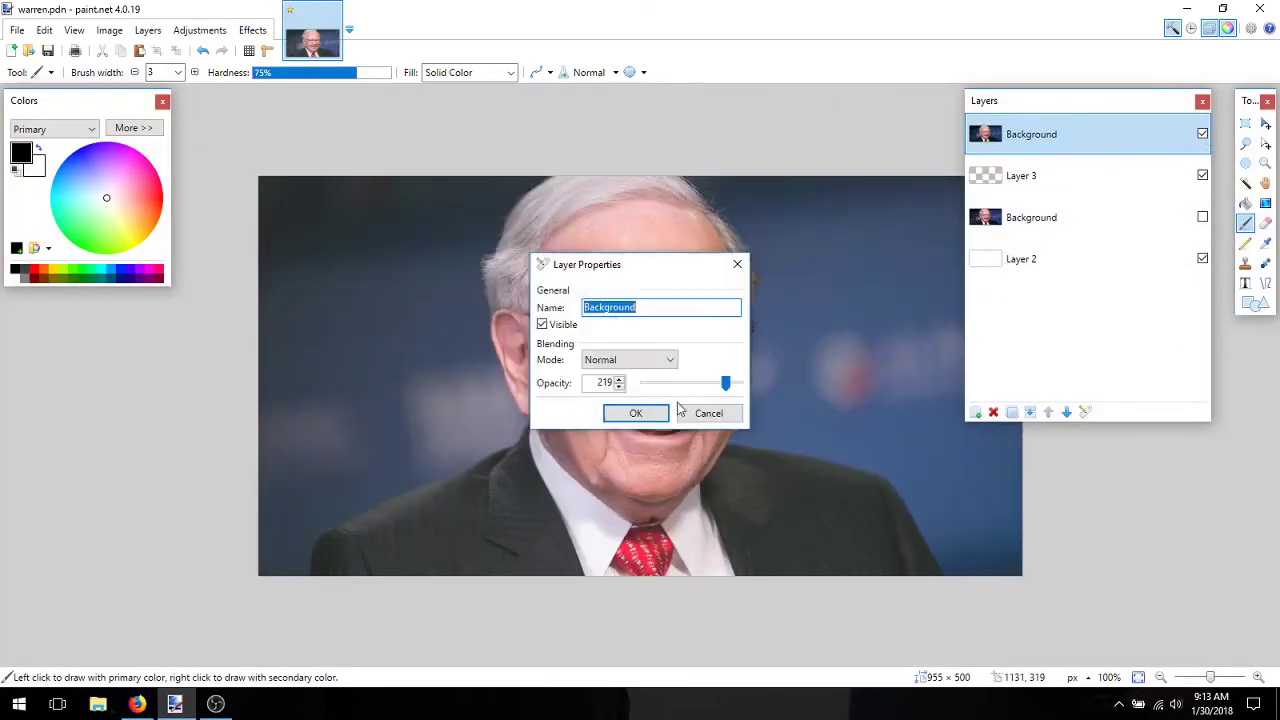
pyautogui.click(643, 418)
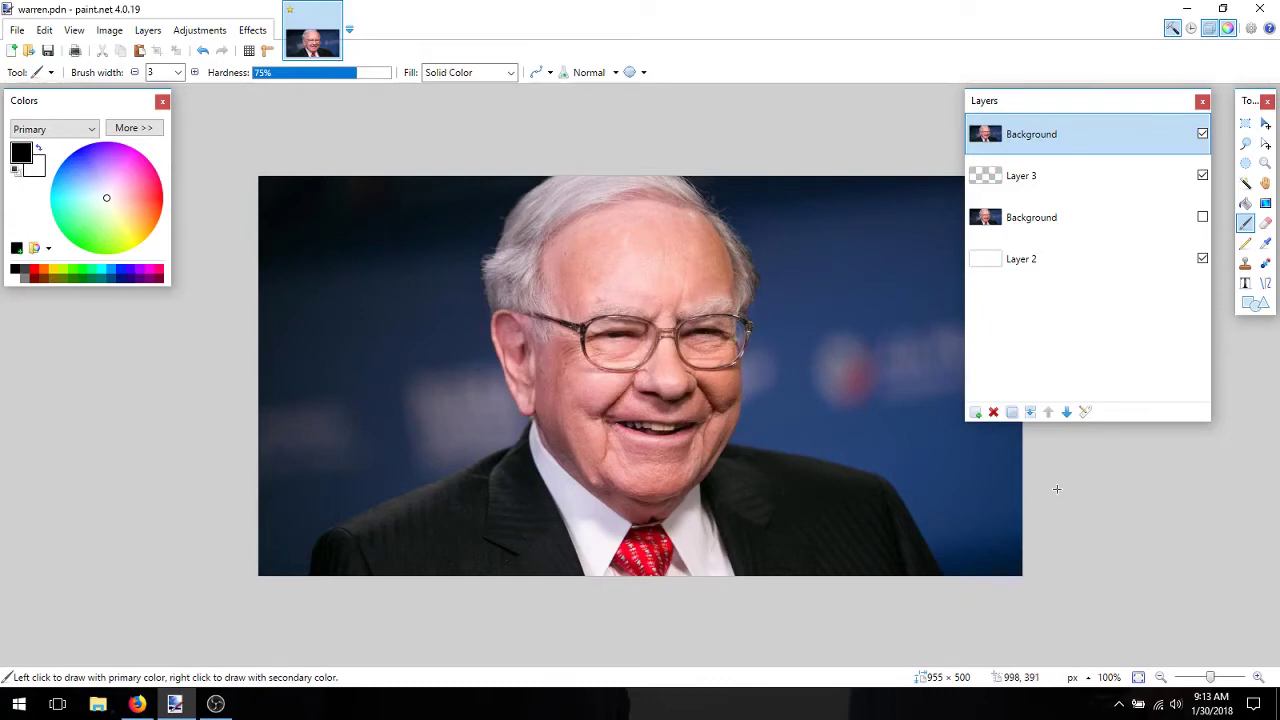
pyautogui.click(1203, 134)
pyautogui.click(1160, 177)
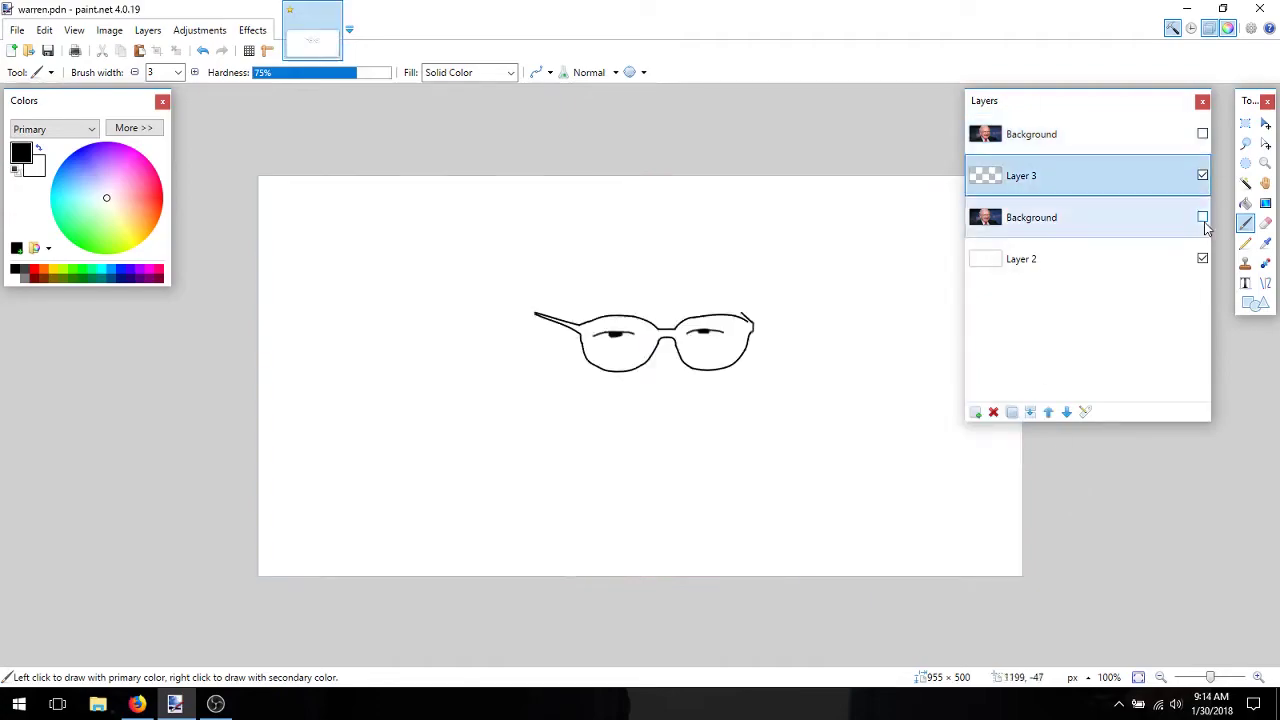
# Show the Background layer below Layer 3, set the brush width to 2, and trace the lower jawline upward beside the shirt collar
pyautogui.click(1203, 218)
pyautogui.moveTo(1210, 677); pyautogui.dragTo(1226, 677)
pyautogui.scroll(-5, 600, 480)
pyautogui.hscroll(3, 716, 600)
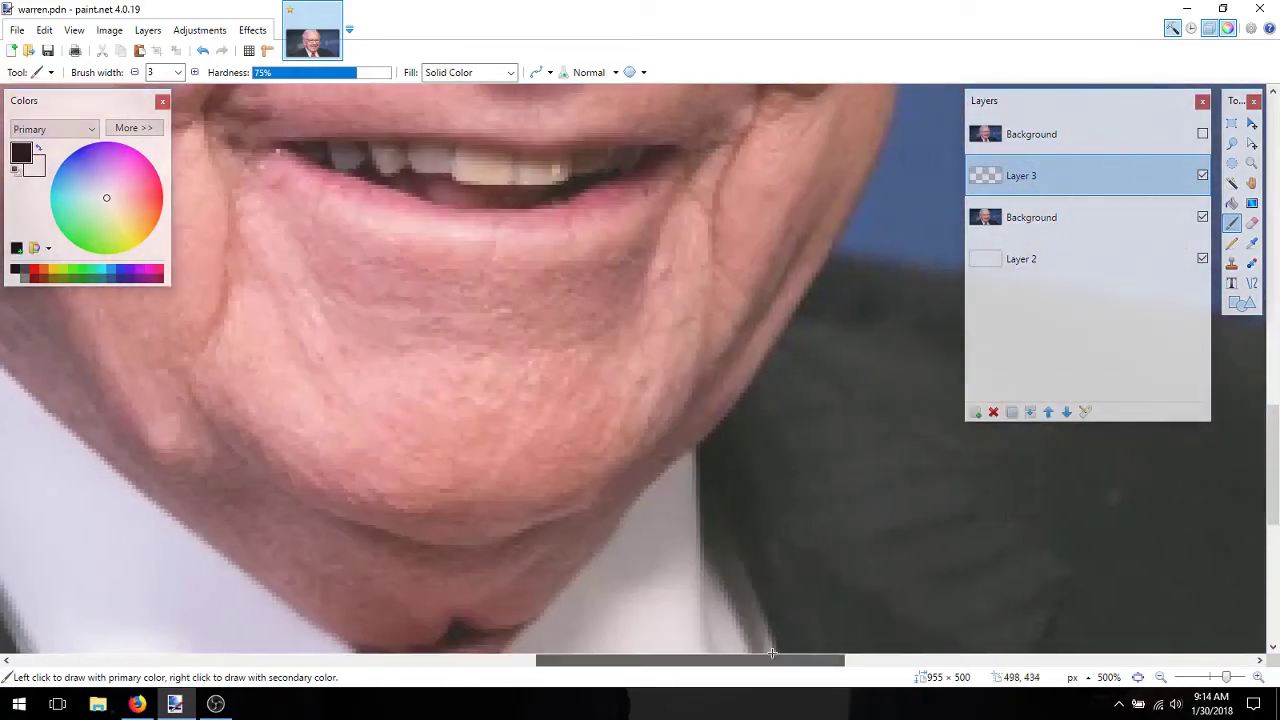
pyautogui.scroll(-2, 700, 500)
pyautogui.press('[')
pyautogui.moveTo(612, 437); pyautogui.dragTo(633, 400)
pyautogui.scroll(3, 633, 400)
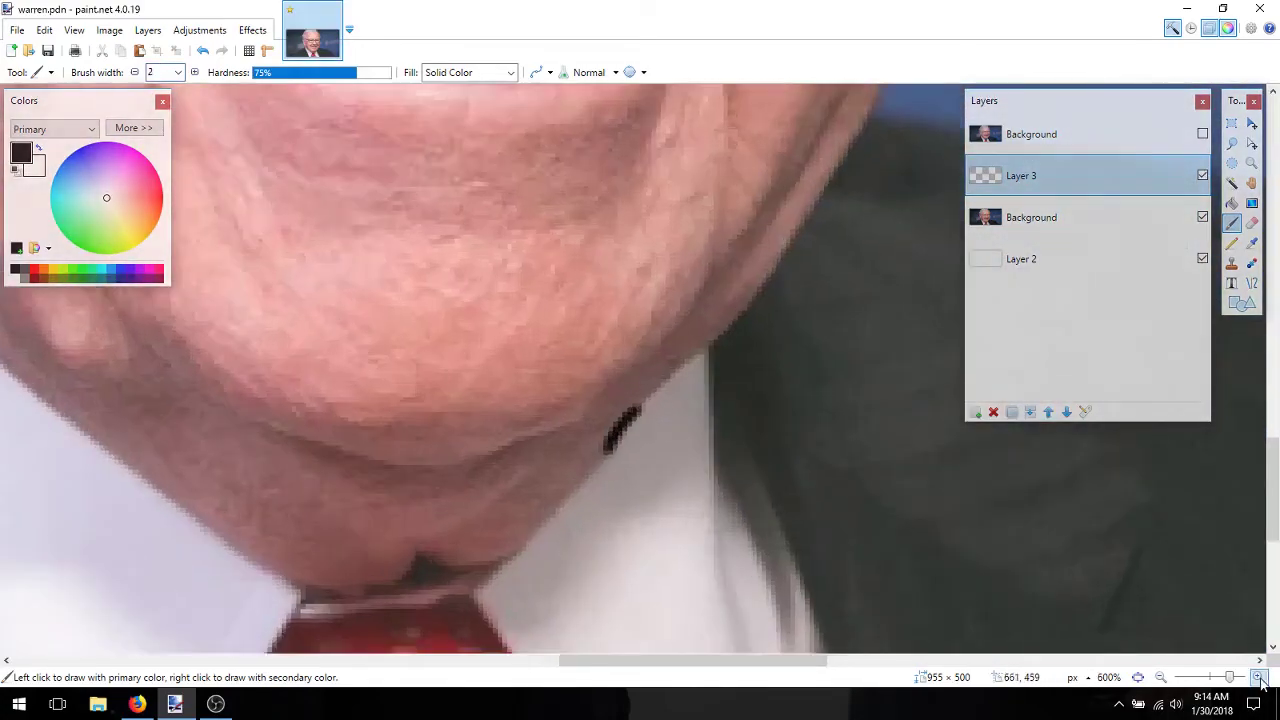
pyautogui.scroll(3, 720, 347)
pyautogui.hscroll(3, 720, 566)
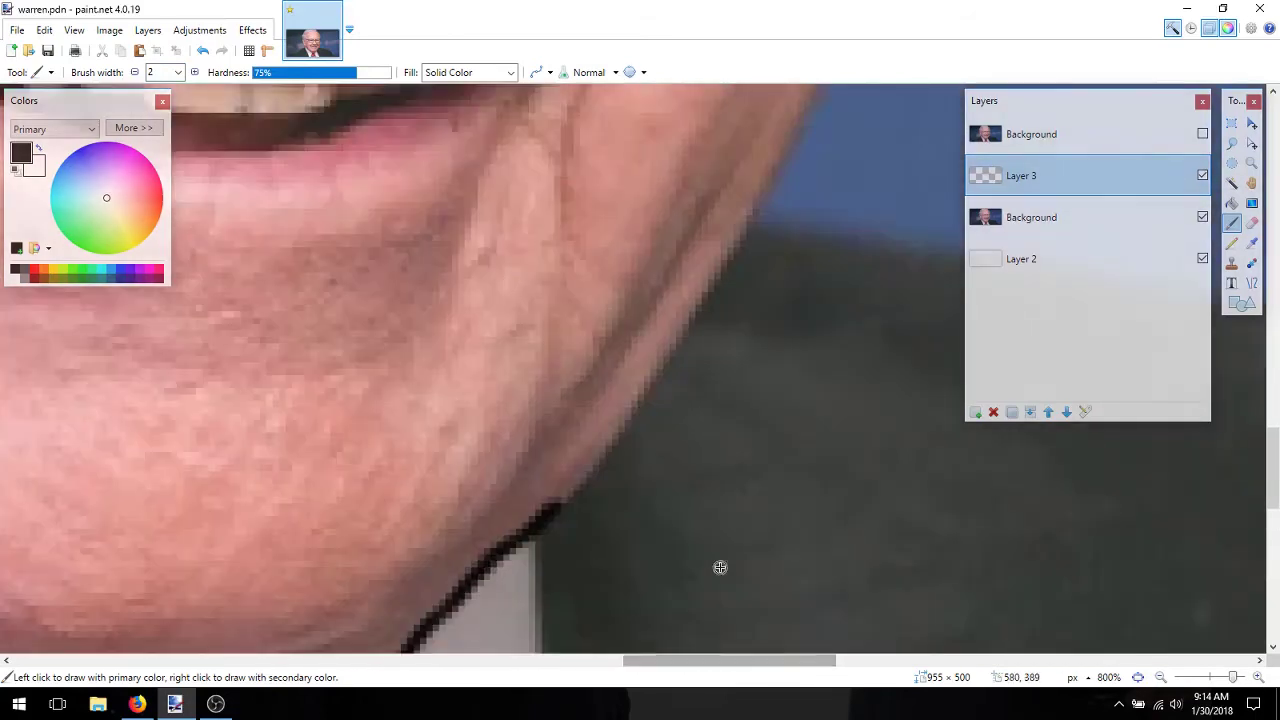
# Extend the jawline up the lower cheek with two joined Line/Curve segments, about 40 px and 48 px long
pyautogui.press('o')
pyautogui.moveTo(557, 505); pyautogui.dragTo(696, 304)
pyautogui.moveTo(604, 438); pyautogui.dragTo(605, 447)
pyautogui.moveTo(651, 370); pyautogui.dragTo(653, 377)
pyautogui.scroll(3, 653, 400)
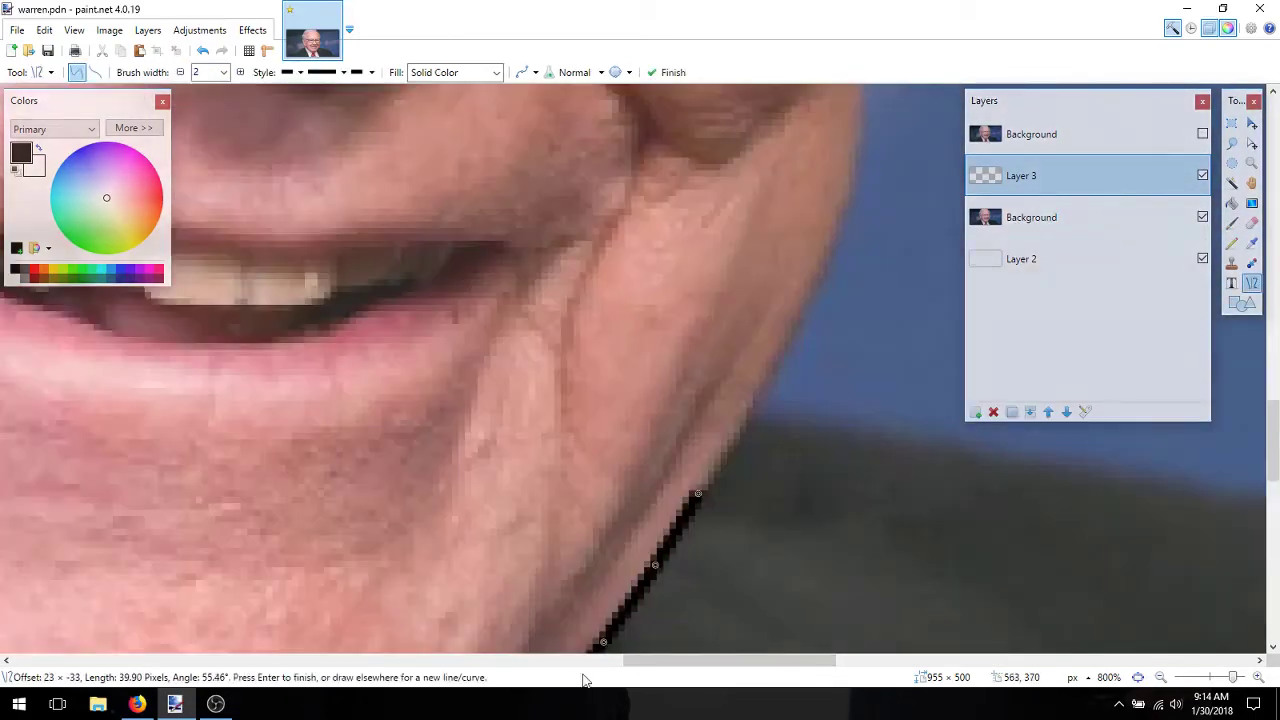
pyautogui.press('Return')
pyautogui.moveTo(641, 660); pyautogui.dragTo(675, 660)
pyautogui.moveTo(498, 496); pyautogui.dragTo(638, 226)
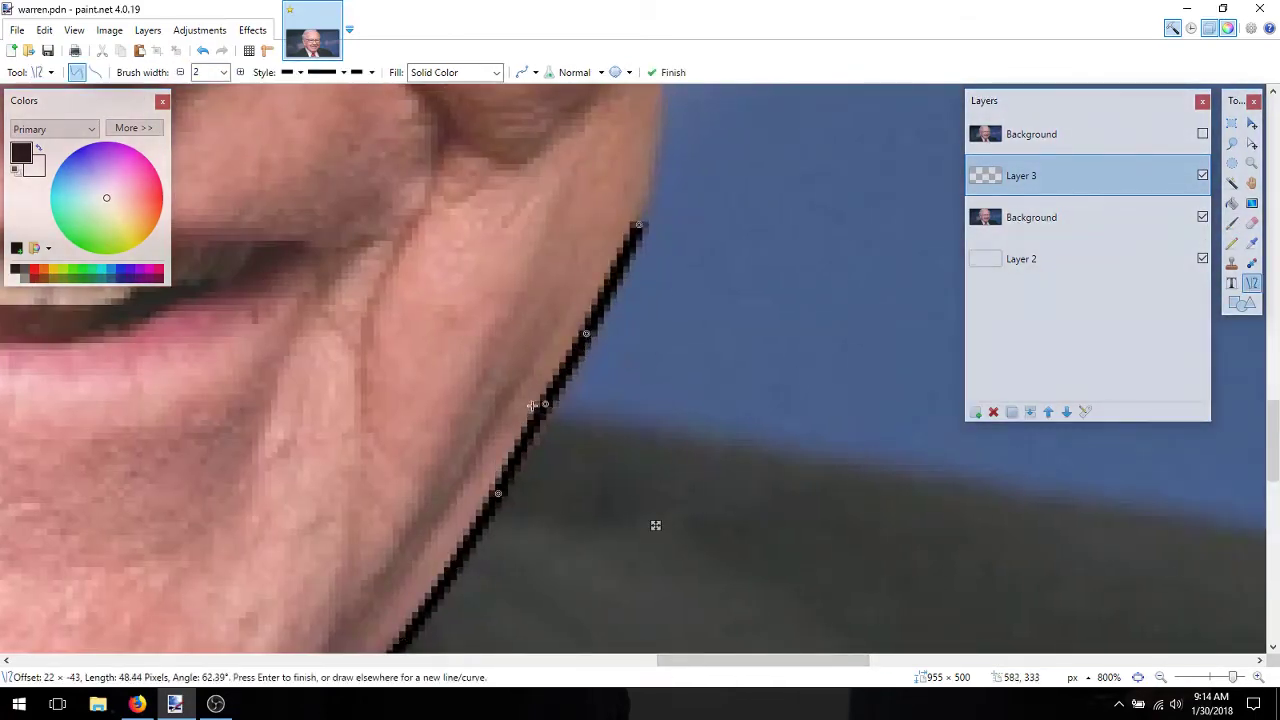
# Draw fitted curves along the cheek's outer edge to join the jawline to the lower rim of the right lens
pyautogui.scroll(3, 541, 428)
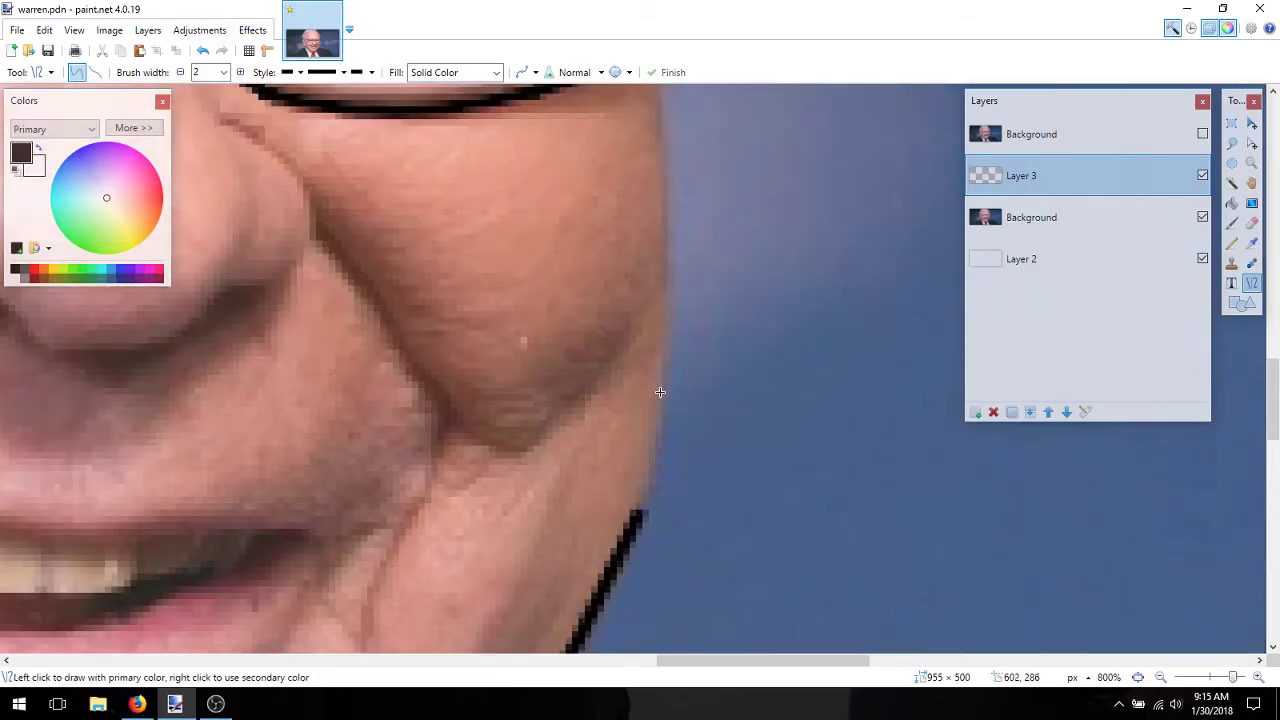
pyautogui.moveTo(660, 392); pyautogui.dragTo(636, 516)
pyautogui.scroll(2, 663, 551)
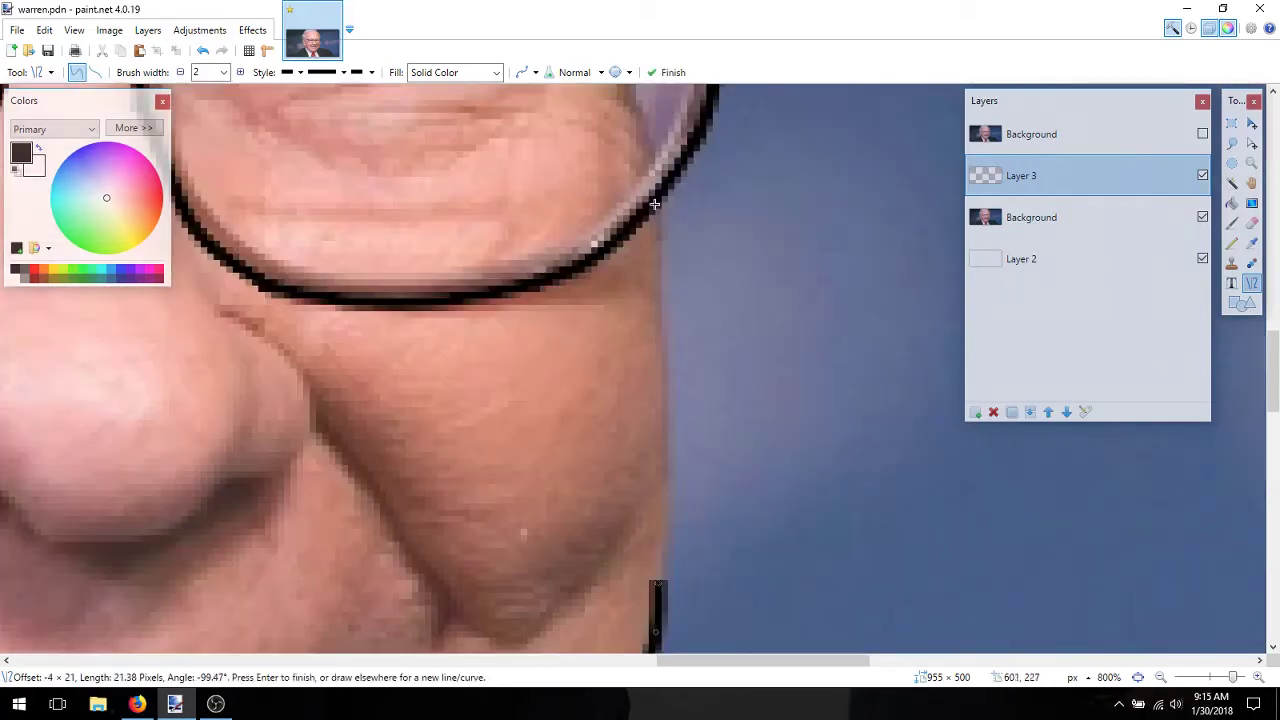
pyautogui.moveTo(659, 199); pyautogui.dragTo(663, 403)
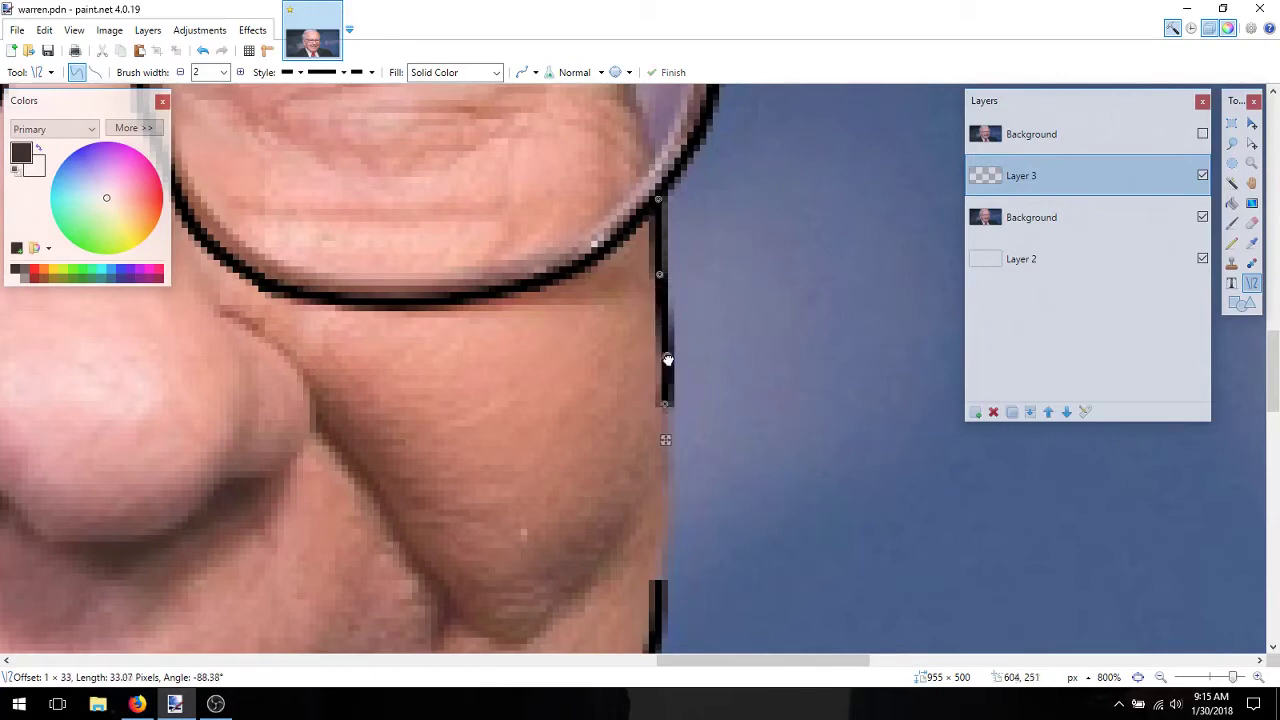
pyautogui.scroll(-1, 658, 491)
pyautogui.moveTo(658, 491); pyautogui.dragTo(665, 306)
pyautogui.moveTo(662, 372); pyautogui.dragTo(664, 380)
pyautogui.moveTo(660, 433); pyautogui.dragTo(667, 443)
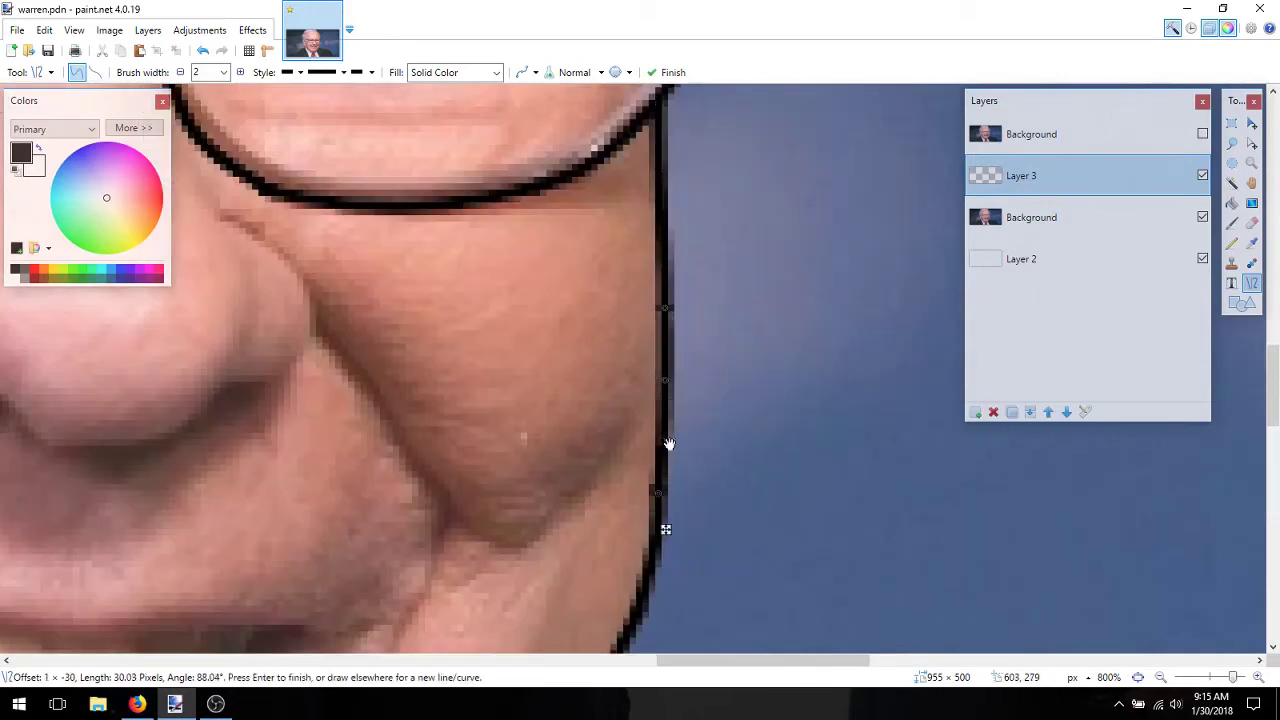
# Compare the line drawing with the original photo by hiding the lower Background layer and toggling the top one
pyautogui.click(1138, 677)
pyautogui.click(1203, 218)
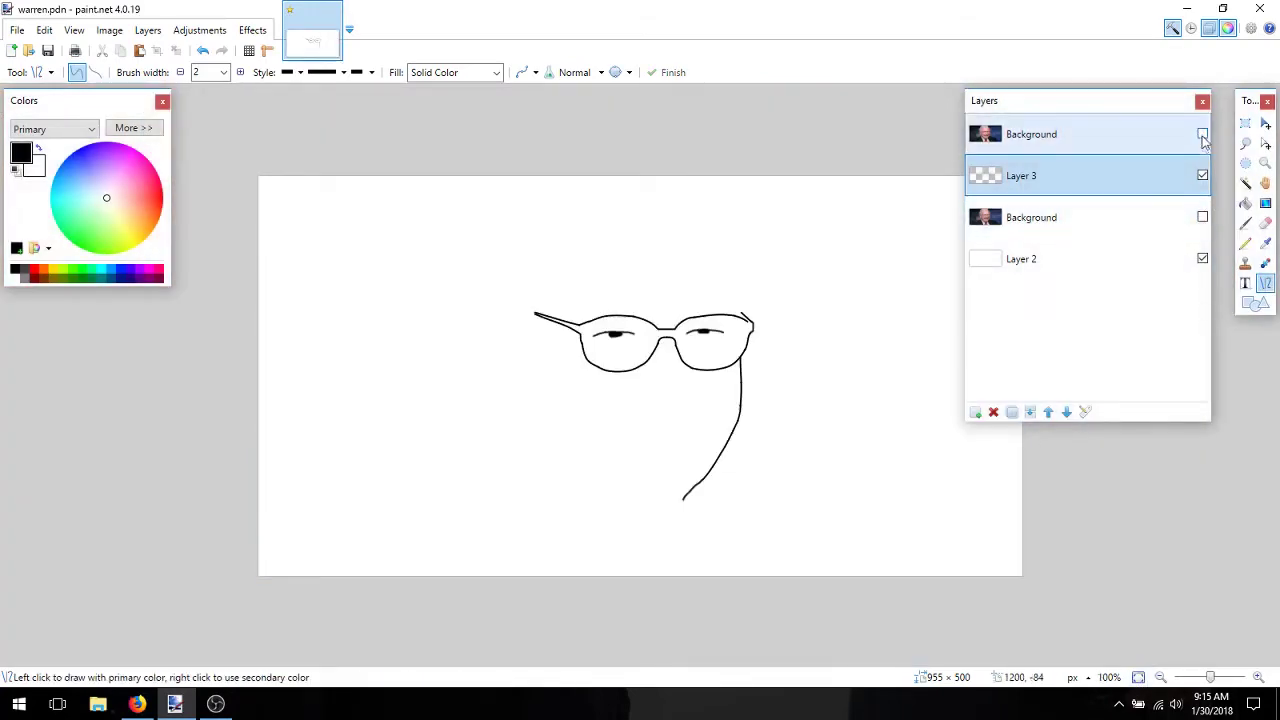
pyautogui.click(1203, 135)
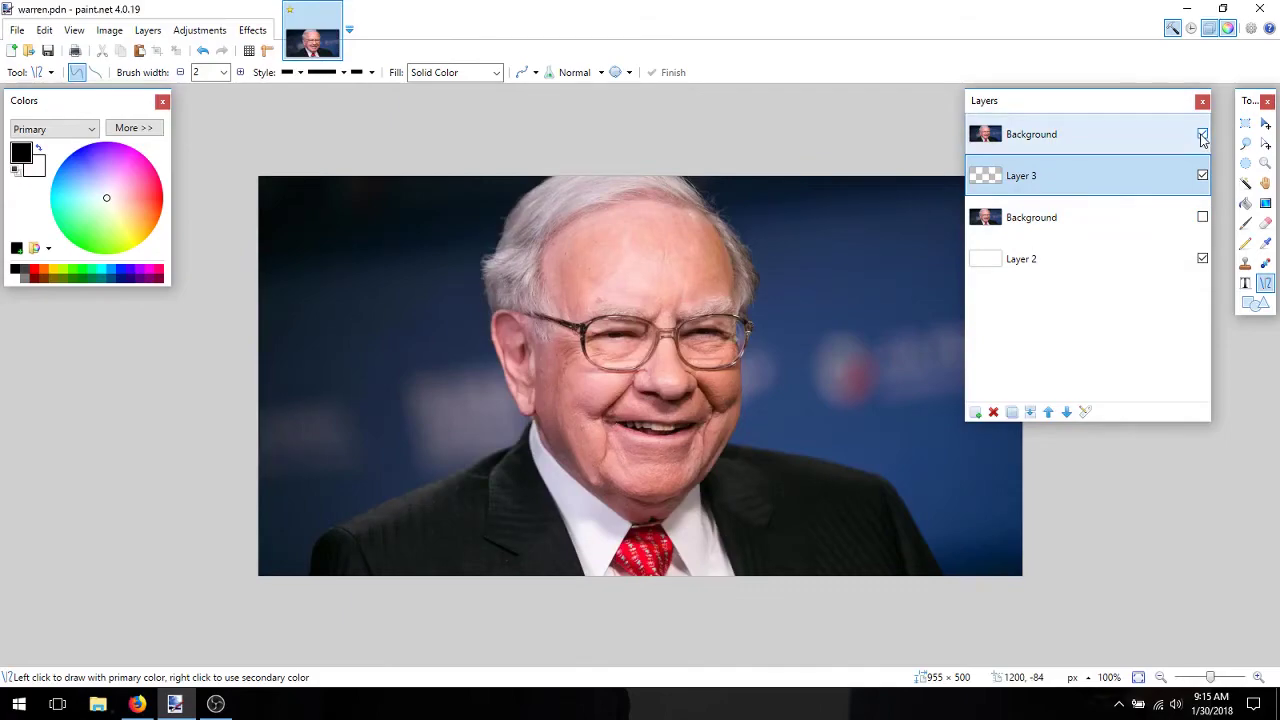
pyautogui.click(1202, 135)
# Show the lower Background layer again and draw a curve about 15 px long around the bottom of the earlobe
pyautogui.click(1202, 217)
pyautogui.doubleClick(1258, 678)
pyautogui.moveTo(735, 660); pyautogui.dragTo(568, 660)
pyautogui.click(1255, 678)
pyautogui.click(1255, 678)
pyautogui.click(1255, 678)
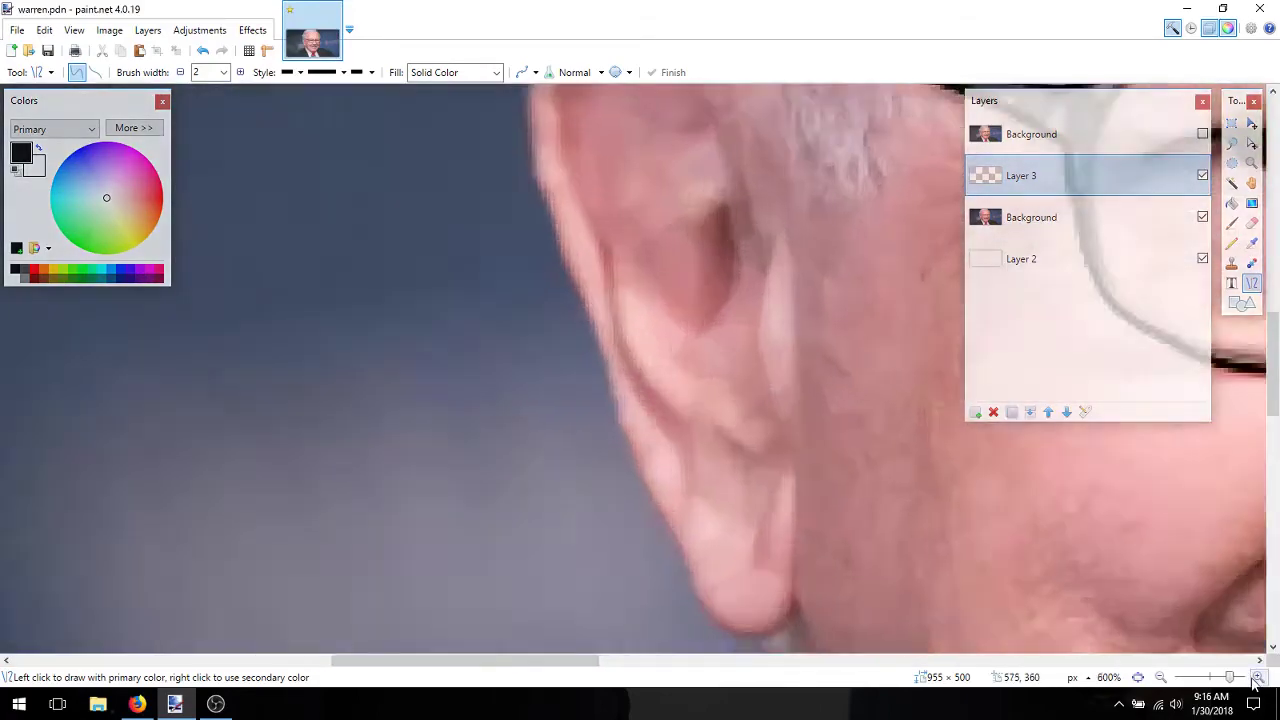
pyautogui.click(1257, 679)
pyautogui.click(1257, 679)
pyautogui.scroll(-3, 520, 600)
pyautogui.moveTo(463, 664); pyautogui.dragTo(511, 664)
pyautogui.click(1257, 678)
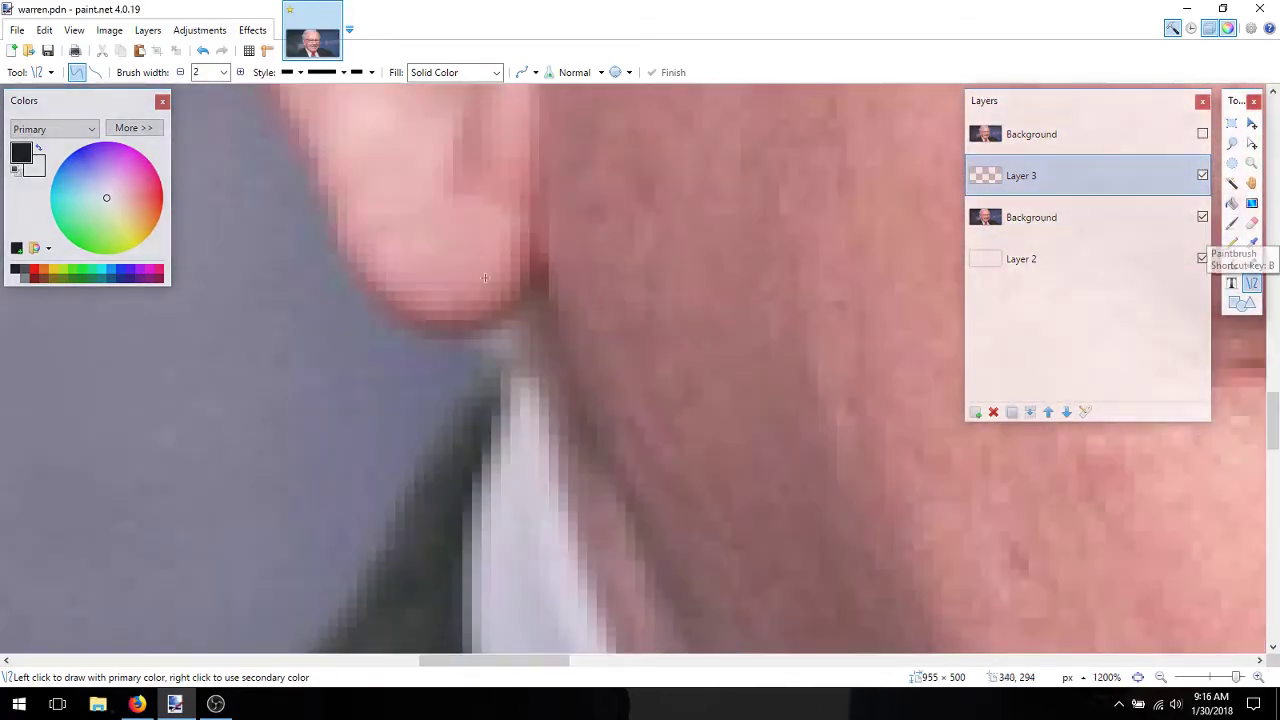
pyautogui.moveTo(534, 276)
pyautogui.mouseDown()
pyautogui.moveTo(477, 320)
pyautogui.moveTo(420, 326)
pyautogui.moveTo(468, 333)
pyautogui.mouseUp()
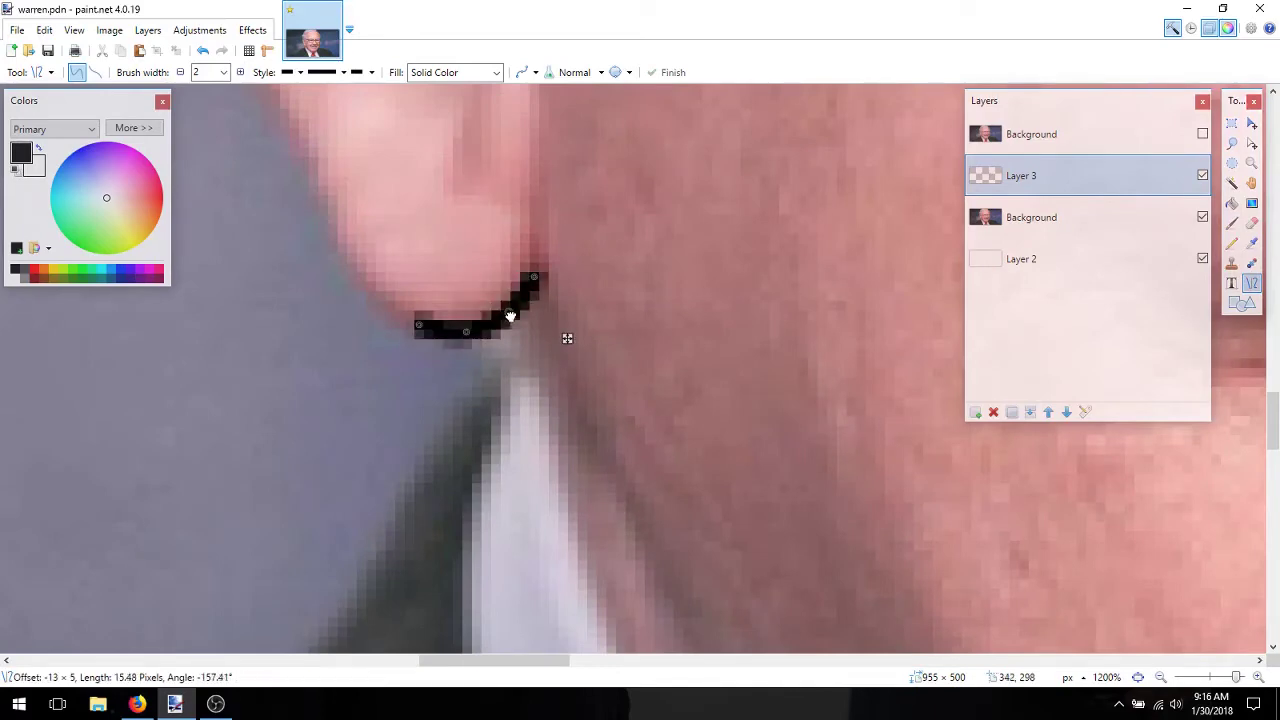
pyautogui.scroll(1, 510, 316)
pyautogui.press('Return')
# Continue the ear outline up the earlobe's outer edge with two fitted curves, the upper one about 24 px long
pyautogui.moveTo(429, 422); pyautogui.dragTo(323, 268)
pyautogui.moveTo(359, 320); pyautogui.dragTo(341, 335)
pyautogui.moveTo(393, 370); pyautogui.dragTo(370, 392)
pyautogui.moveTo(551, 665); pyautogui.dragTo(519, 667)
pyautogui.scroll(2, 560, 530)
pyautogui.press('Return')
pyautogui.moveTo(599, 556); pyautogui.dragTo(493, 364)
pyautogui.moveTo(564, 492); pyautogui.dragTo(573, 504)
pyautogui.moveTo(528, 428); pyautogui.dragTo(532, 433)
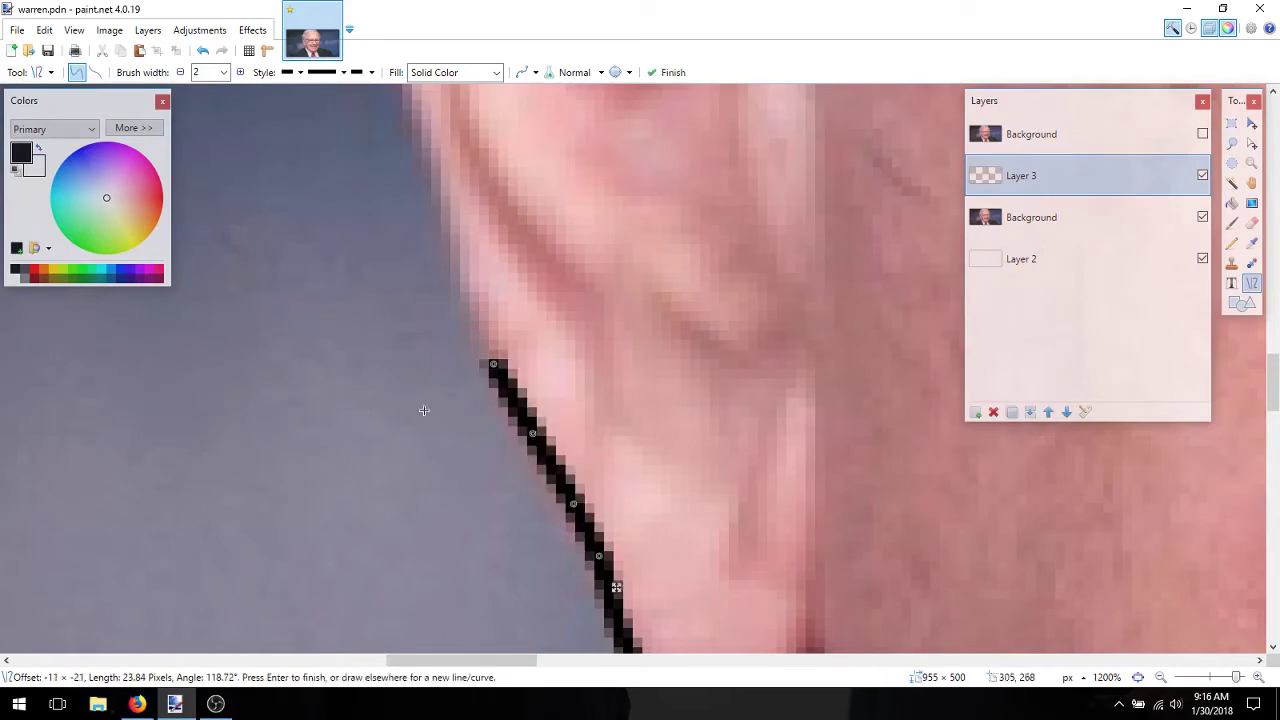
pyautogui.press('Return')
# Trace the middle of the ear's outer edge with two more fitted curves, the upper one about 39 px long
pyautogui.scroll(3, 420, 440)
pyautogui.moveTo(441, 371); pyautogui.dragTo(489, 559)
pyautogui.moveTo(457, 434)
pyautogui.mouseDown()
pyautogui.moveTo(516, 437)
pyautogui.moveTo(461, 448)
pyautogui.mouseUp()
pyautogui.moveTo(475, 499)
pyautogui.mouseDown()
pyautogui.moveTo(532, 533)
pyautogui.moveTo(479, 519)
pyautogui.mouseUp()
pyautogui.scroll(3, 460, 497)
pyautogui.click(1160, 677)
pyautogui.scroll(-1, 432, 504)
pyautogui.press('Return')
pyautogui.moveTo(425, 243); pyautogui.dragTo(520, 508)
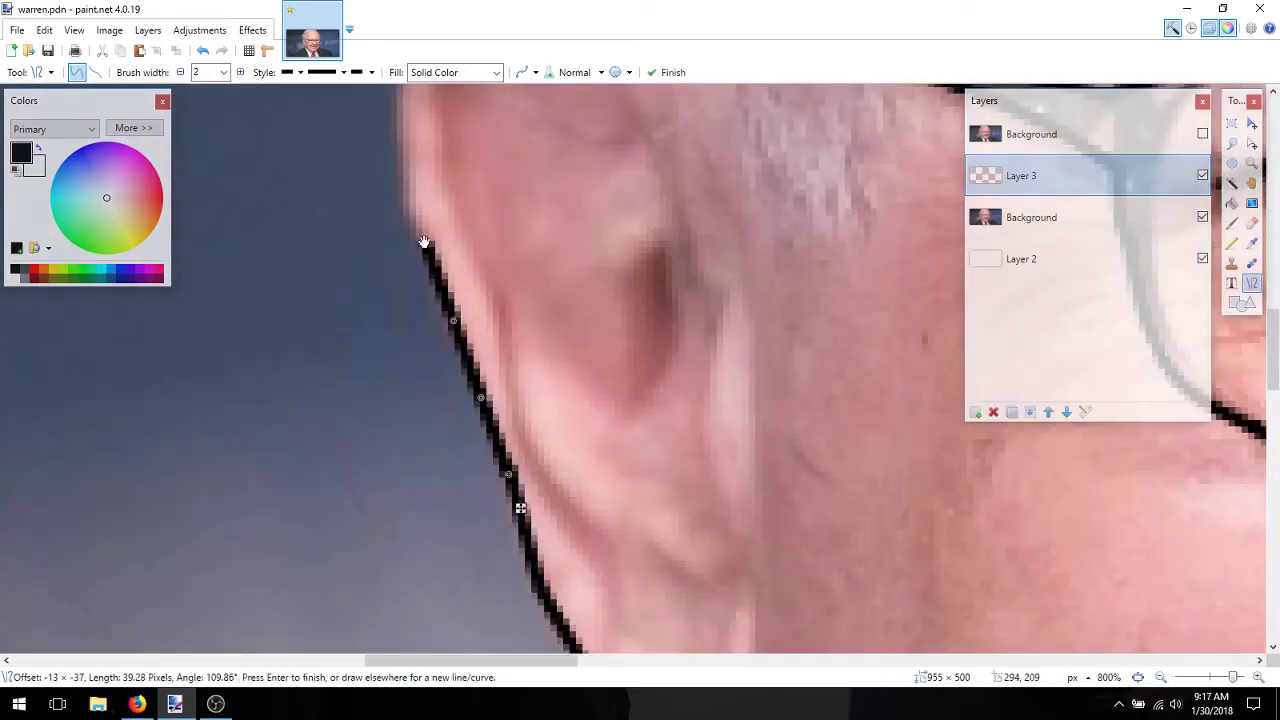
pyautogui.moveTo(472, 376); pyautogui.dragTo(484, 414)
# Curve the outline over the top of the ear and join it to the line along the ear's outer edge
pyautogui.scroll(4, 484, 414)
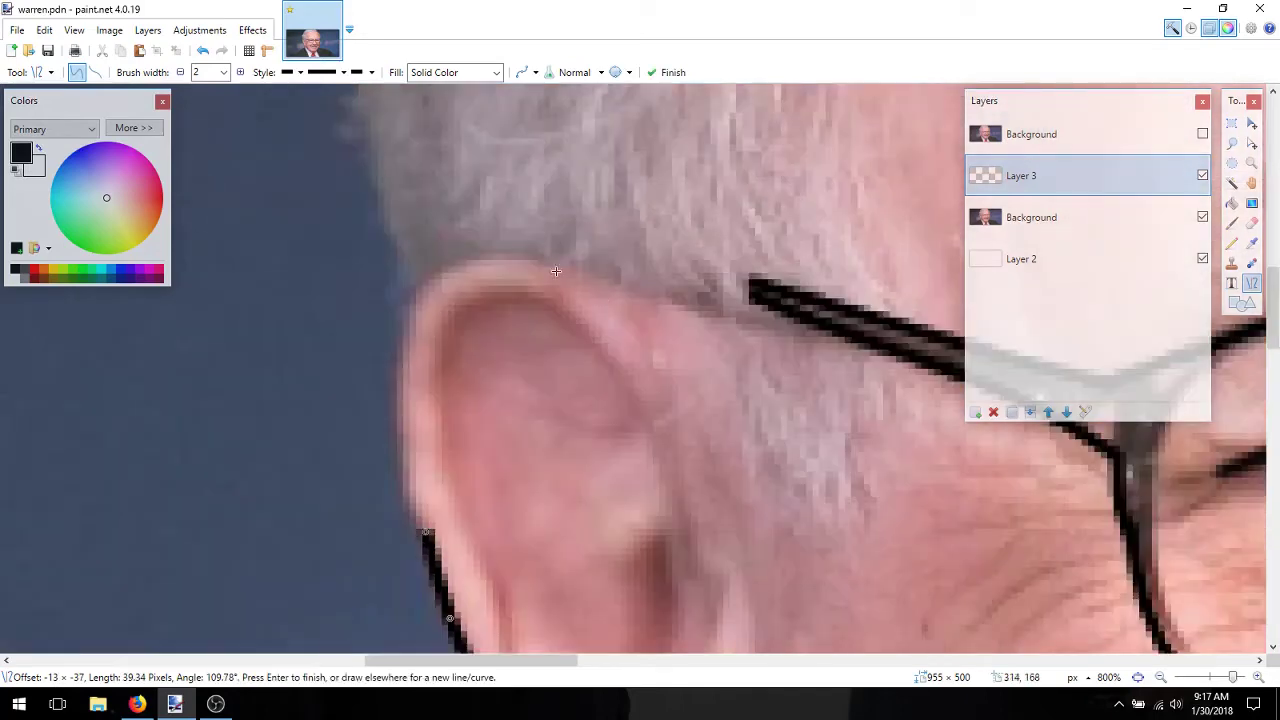
pyautogui.moveTo(573, 282)
pyautogui.mouseDown()
pyautogui.moveTo(425, 289)
pyautogui.moveTo(523, 259)
pyautogui.mouseUp()
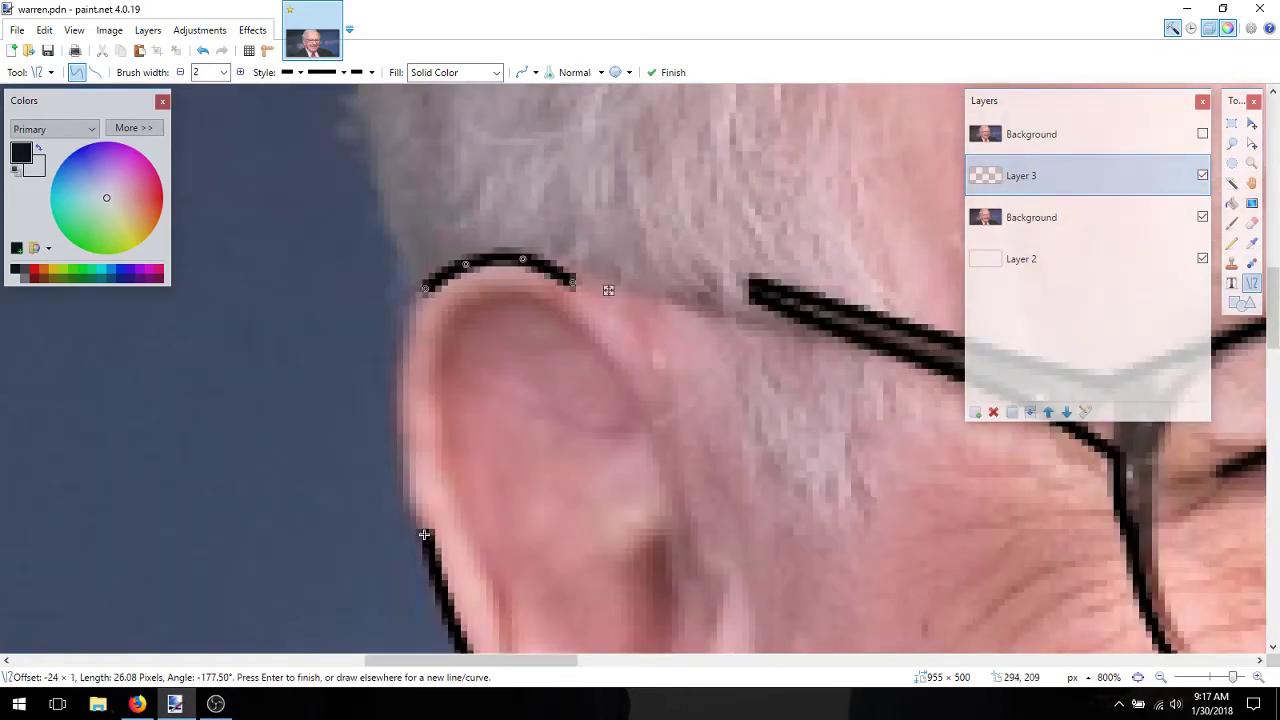
pyautogui.moveTo(424, 534); pyautogui.dragTo(400, 366)
pyautogui.moveTo(407, 424); pyautogui.dragTo(396, 427)
pyautogui.moveTo(416, 477); pyautogui.dragTo(406, 496)
pyautogui.moveTo(427, 287); pyautogui.dragTo(400, 372)
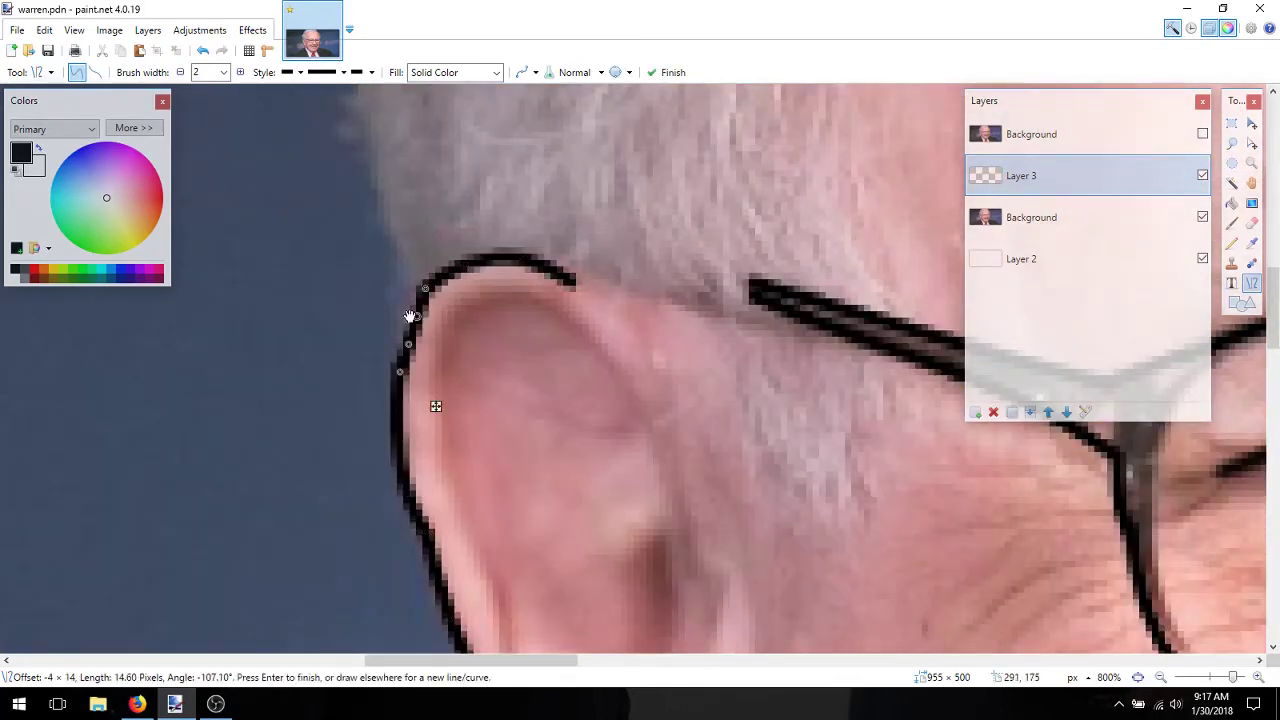
pyautogui.moveTo(417, 315); pyautogui.dragTo(410, 311)
pyautogui.moveTo(409, 344); pyautogui.dragTo(399, 346)
# Compare the traced face and ear lines with the original photo by repeatedly toggling the two Background layers
pyautogui.click(1138, 678)
pyautogui.press('m')
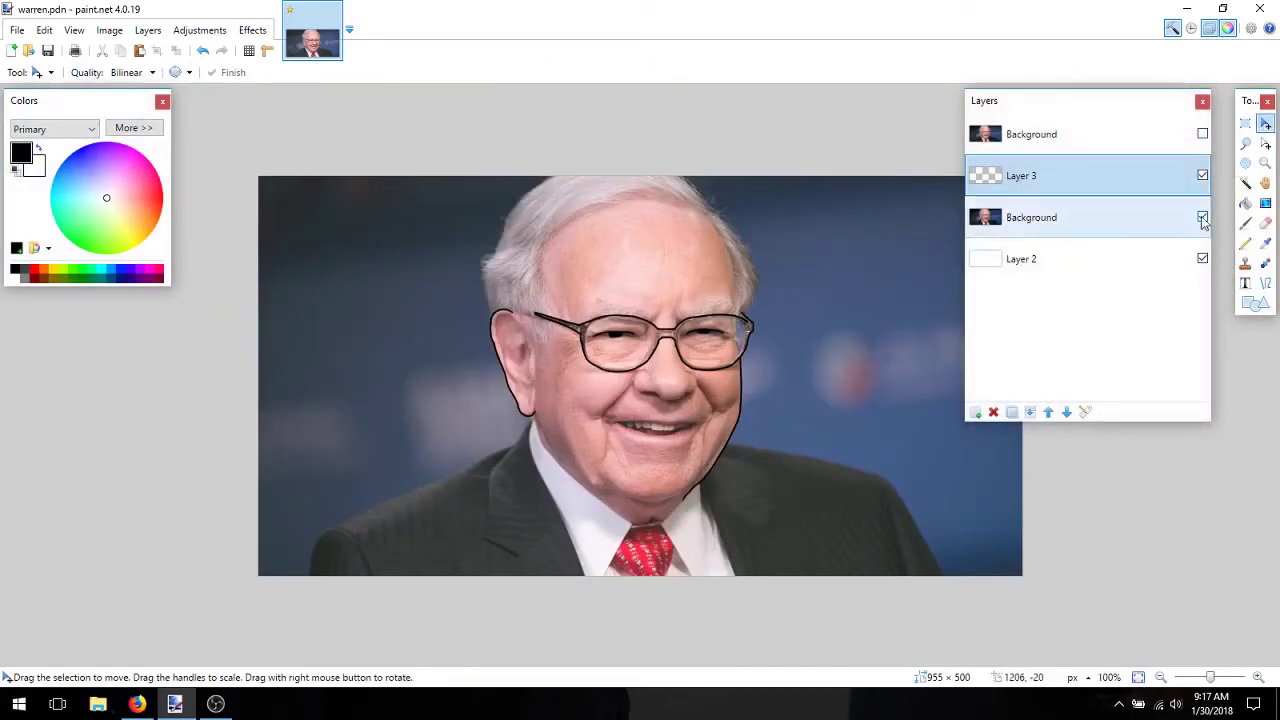
pyautogui.click(1202, 217)
pyautogui.click(1203, 218)
pyautogui.click(1203, 134)
pyautogui.click(1203, 134)
pyautogui.click(1203, 134)
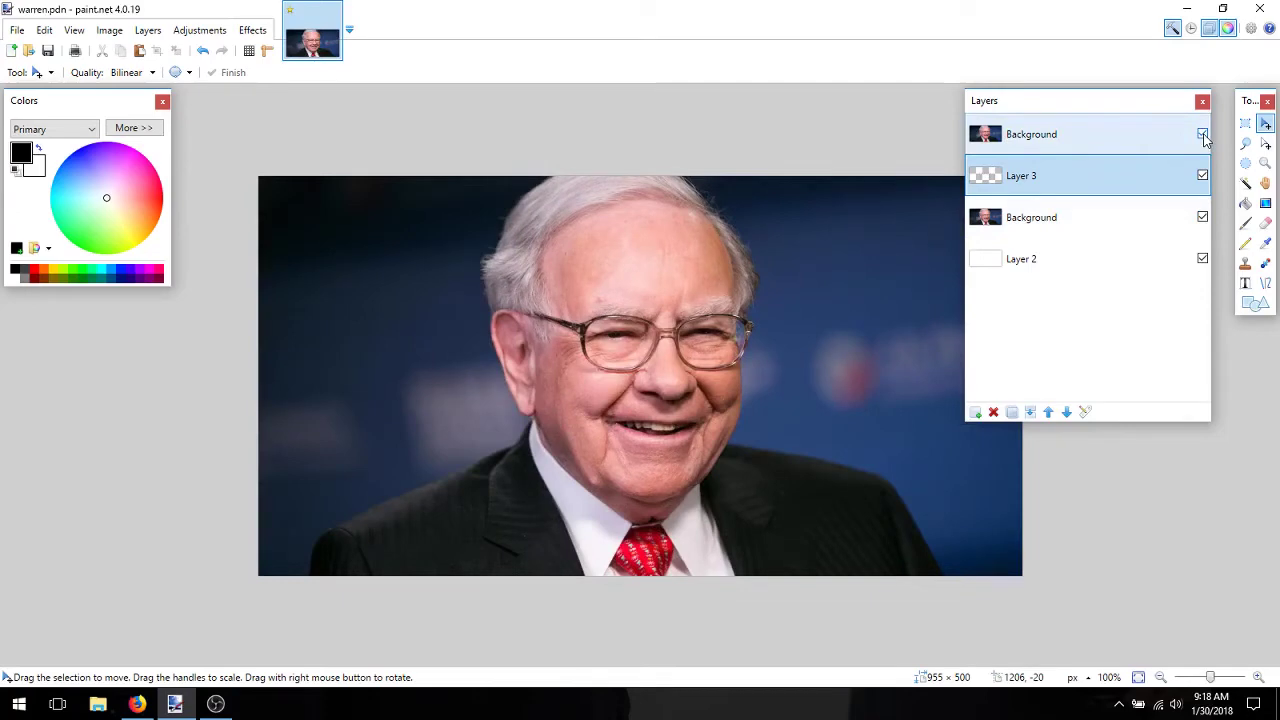
pyautogui.click(1202, 134)
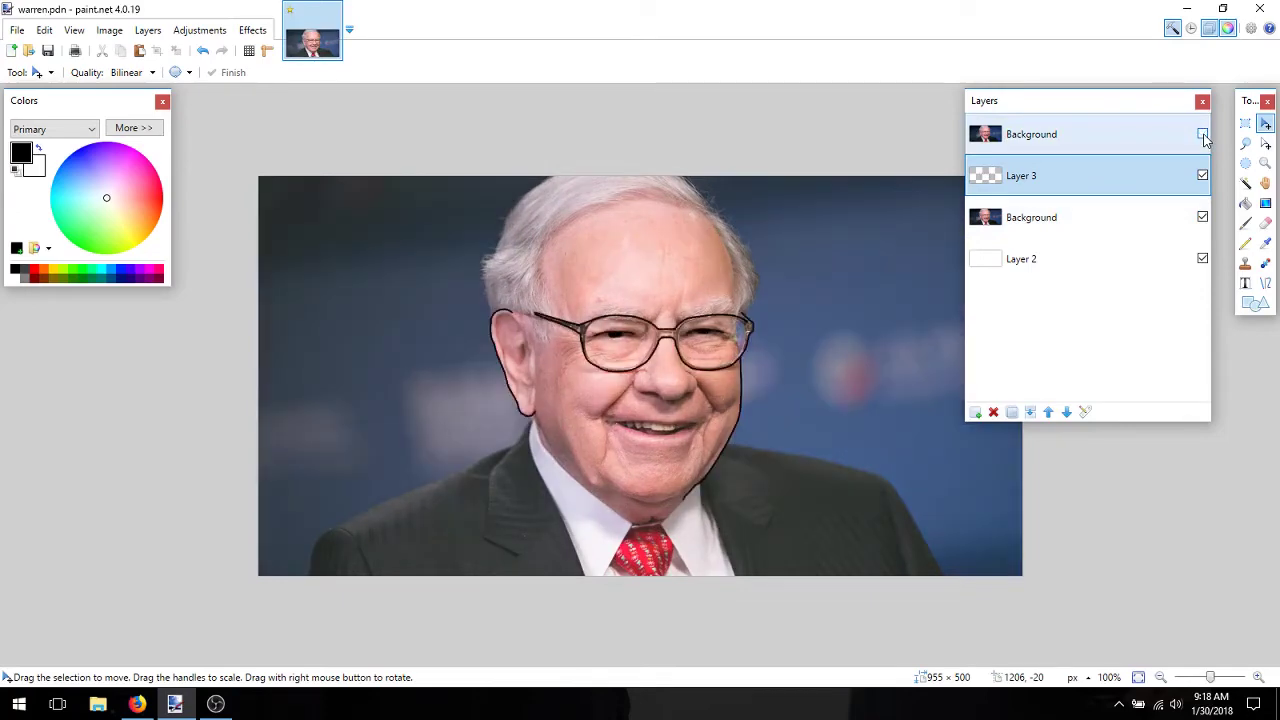
pyautogui.click(1202, 134)
pyautogui.click(1202, 217)
pyautogui.click(1202, 134)
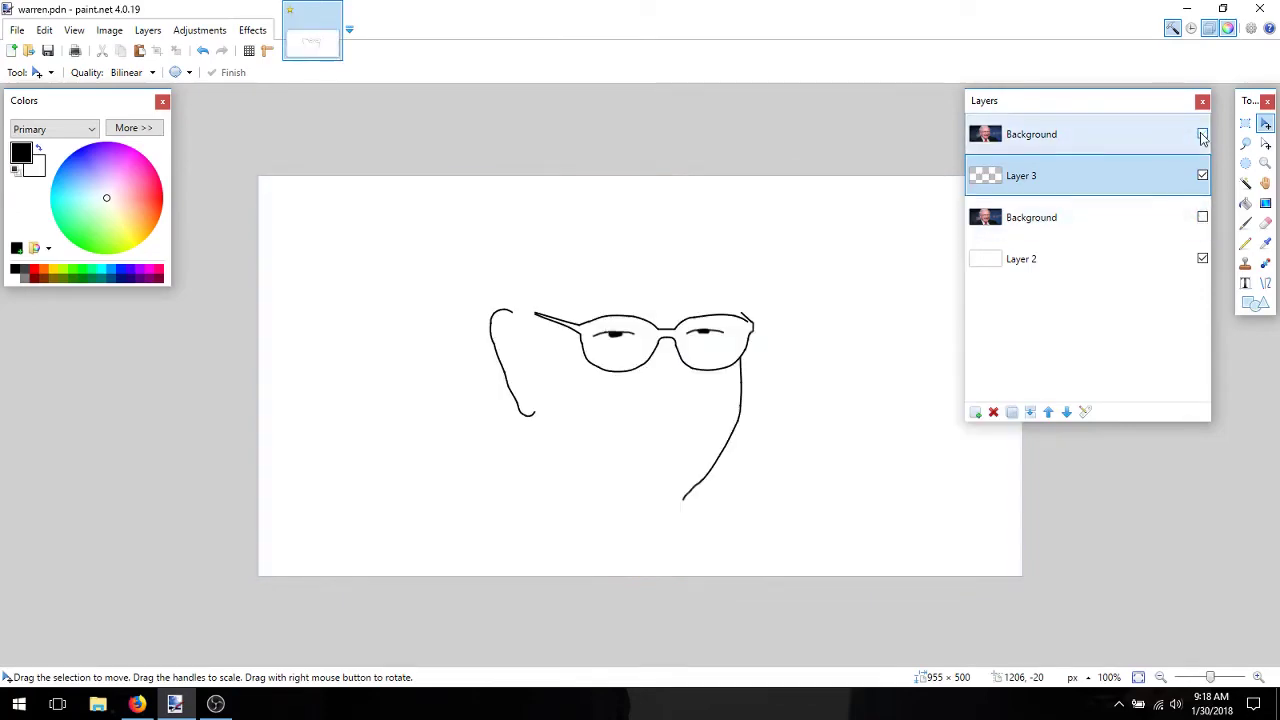
pyautogui.click(1202, 134)
pyautogui.click(1202, 134)
pyautogui.click(1202, 134)
pyautogui.click(1202, 134)
pyautogui.click(1202, 134)
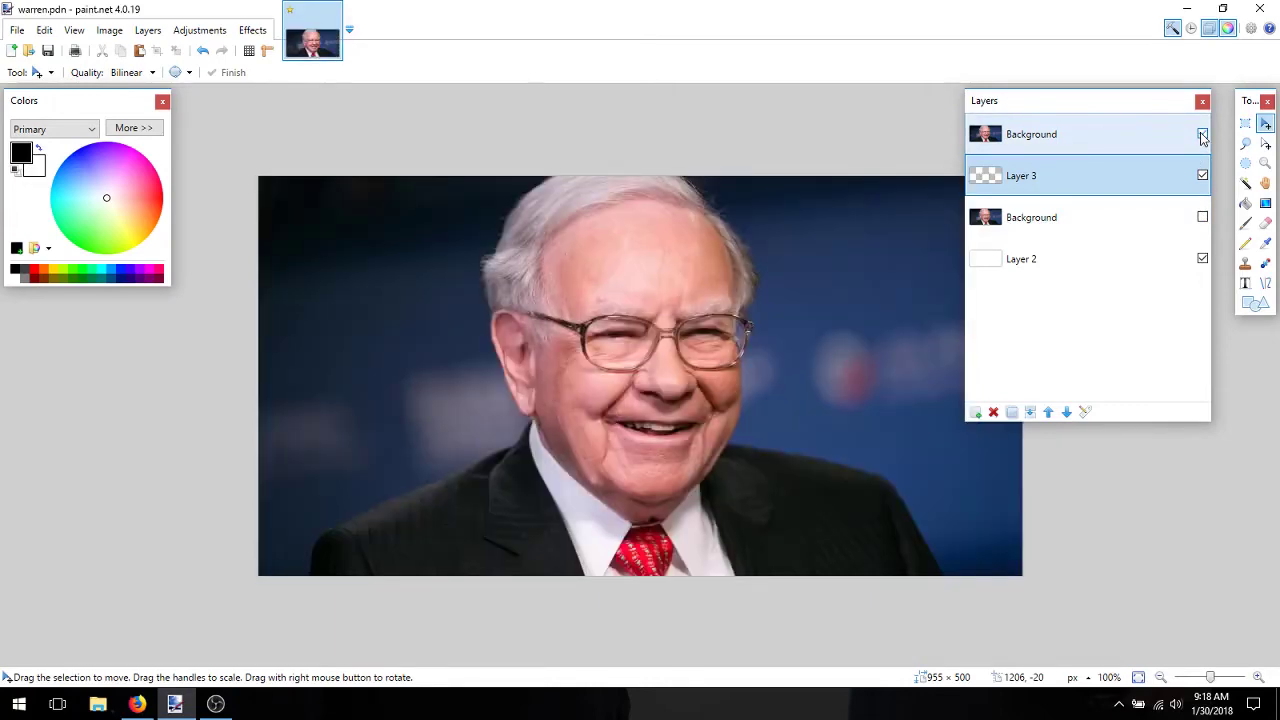
pyautogui.click(1202, 134)
pyautogui.click(1202, 134)
pyautogui.click(1202, 134)
# Show the lower Background layer and trace the jagged hair outline above the ear with the Paintbrush at width 2
pyautogui.click(1202, 217)
pyautogui.press('b')
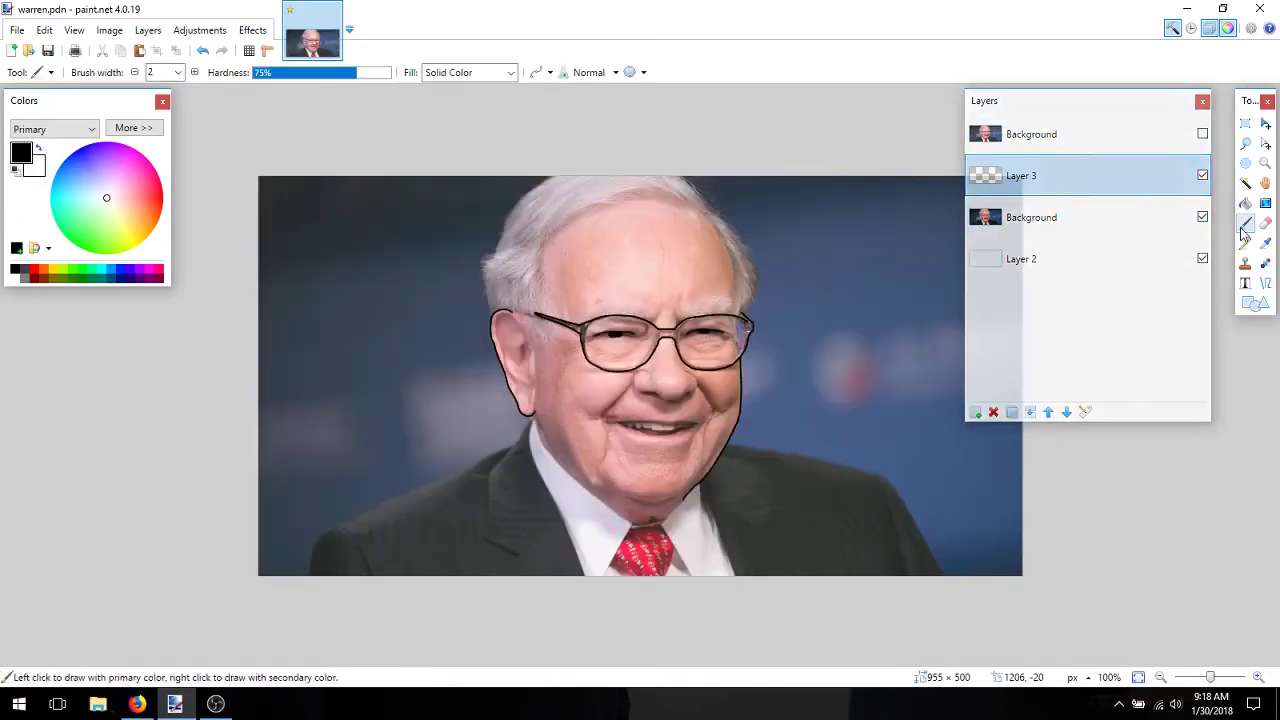
pyautogui.scroll(5, 392, 537)
pyautogui.scroll(2, 392, 537)
pyautogui.press('o')
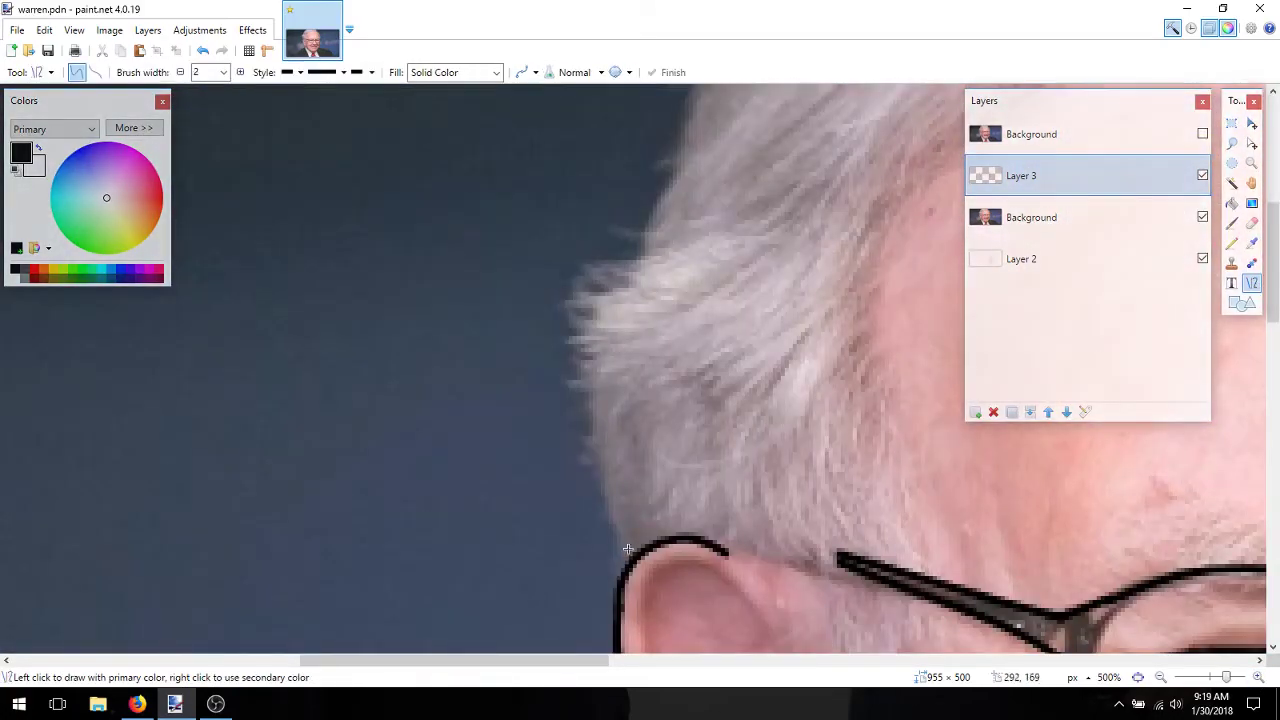
pyautogui.click(1232, 224)
pyautogui.scroll(3, 718, 463)
pyautogui.moveTo(622, 486); pyautogui.dragTo(563, 291)
pyautogui.scroll(3, 634, 306)
pyautogui.moveTo(551, 350)
pyautogui.mouseDown()
pyautogui.moveTo(528, 465)
pyautogui.moveTo(575, 505)
pyautogui.moveTo(720, 292)
pyautogui.mouseUp()
pyautogui.scroll(-4, 634, 486)
pyautogui.click(1138, 678)
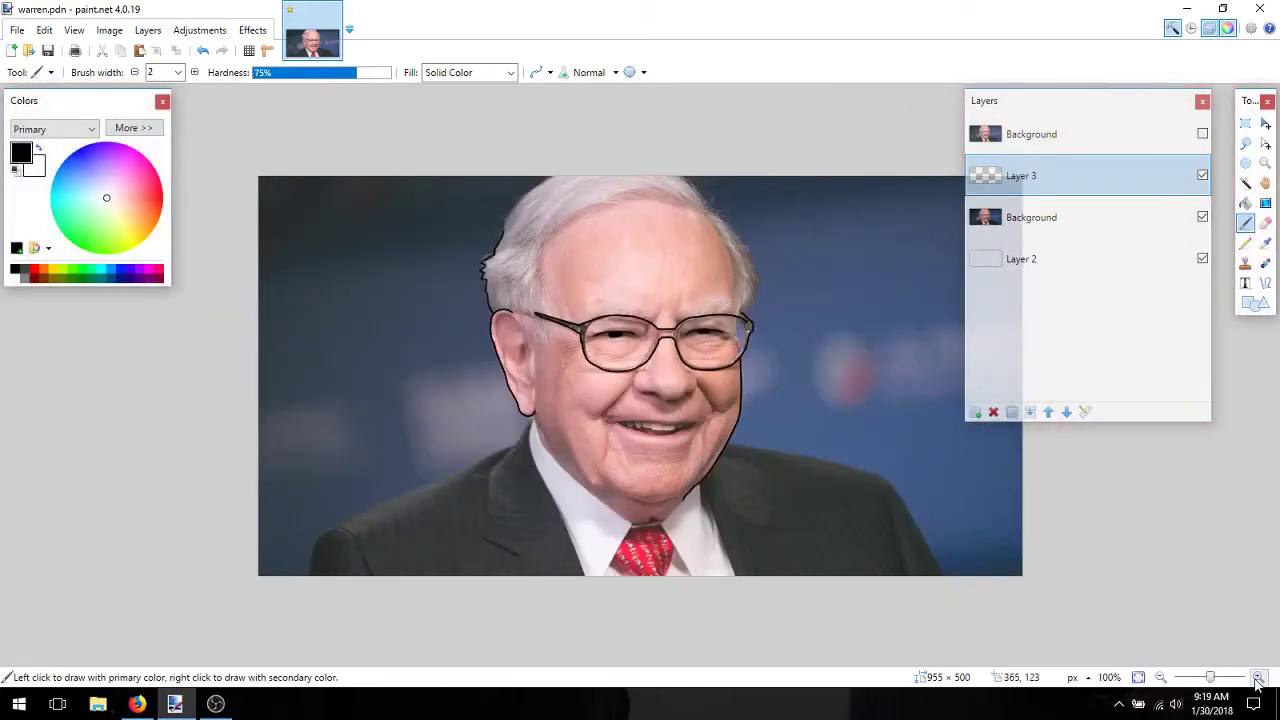
# Trace the hair's outer edge on the right side of the head, upward from beside the glasses
pyautogui.click(1258, 680)
pyautogui.click(1258, 680)
pyautogui.click(1258, 680)
pyautogui.doubleClick(1258, 680)
pyautogui.moveTo(740, 662); pyautogui.dragTo(890, 662)
pyautogui.scroll(3, 666, 522)
pyautogui.scroll(4, 669, 530)
pyautogui.moveTo(534, 525)
pyautogui.mouseDown()
pyautogui.moveTo(596, 468)
pyautogui.moveTo(694, 297)
pyautogui.mouseUp()
pyautogui.scroll(3, 670, 391)
pyautogui.moveTo(691, 472)
pyautogui.mouseDown()
pyautogui.moveTo(708, 429)
pyautogui.moveTo(707, 238)
pyautogui.mouseUp()
# Continue the right-hand hair outline over the upper side of the head to the top edge of the image
pyautogui.scroll(5, 628, 390)
pyautogui.moveTo(705, 603)
pyautogui.mouseDown()
pyautogui.moveTo(680, 576)
pyautogui.moveTo(609, 366)
pyautogui.moveTo(536, 272)
pyautogui.mouseUp()
pyautogui.scroll(5, 536, 272)
pyautogui.moveTo(474, 409)
pyautogui.mouseDown()
pyautogui.moveTo(414, 386)
pyautogui.moveTo(285, 282)
pyautogui.mouseUp()
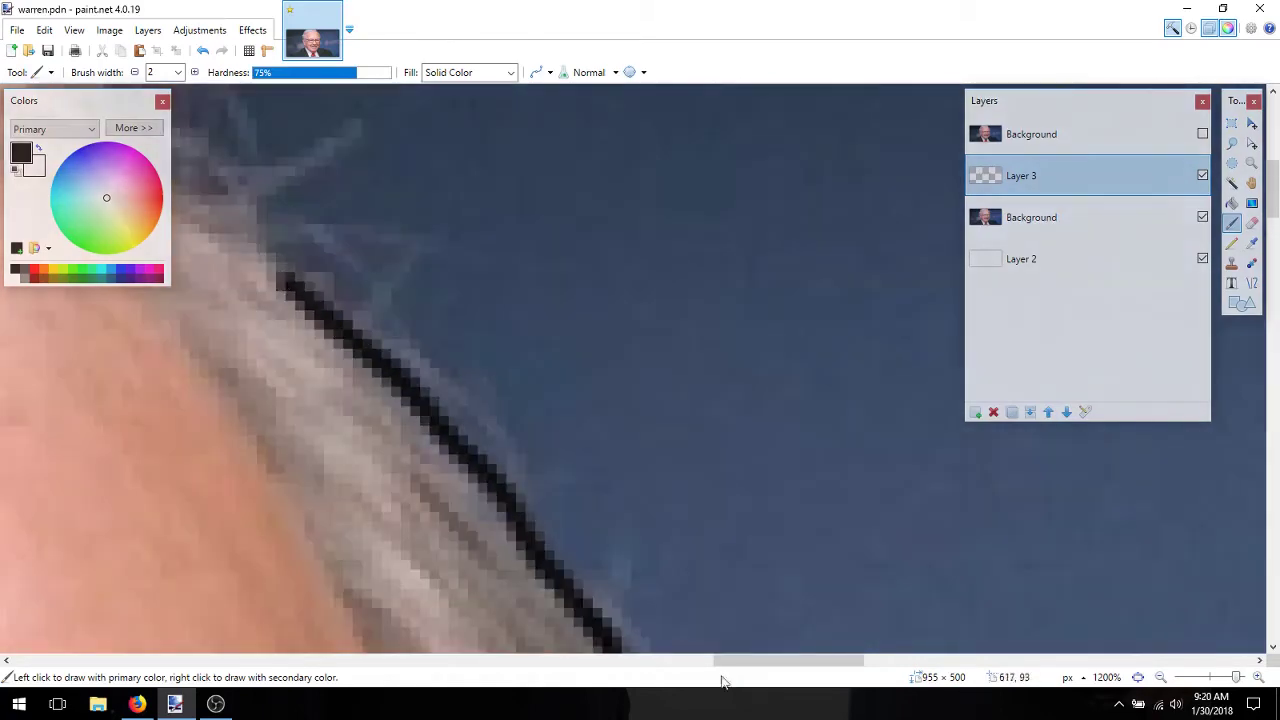
pyautogui.moveTo(724, 661); pyautogui.dragTo(651, 662)
pyautogui.scroll(5, 878, 620)
pyautogui.moveTo(901, 574); pyautogui.dragTo(741, 437)
pyautogui.scroll(2, 735, 450)
pyautogui.moveTo(407, 147)
pyautogui.mouseDown()
pyautogui.moveTo(650, 360)
pyautogui.moveTo(765, 548)
pyautogui.mouseUp()
# Trace the upper-left hair outline from the image's top edge down to the existing side-hair line, and activate the Eraser
pyautogui.hscroll(-10, 540, 172)
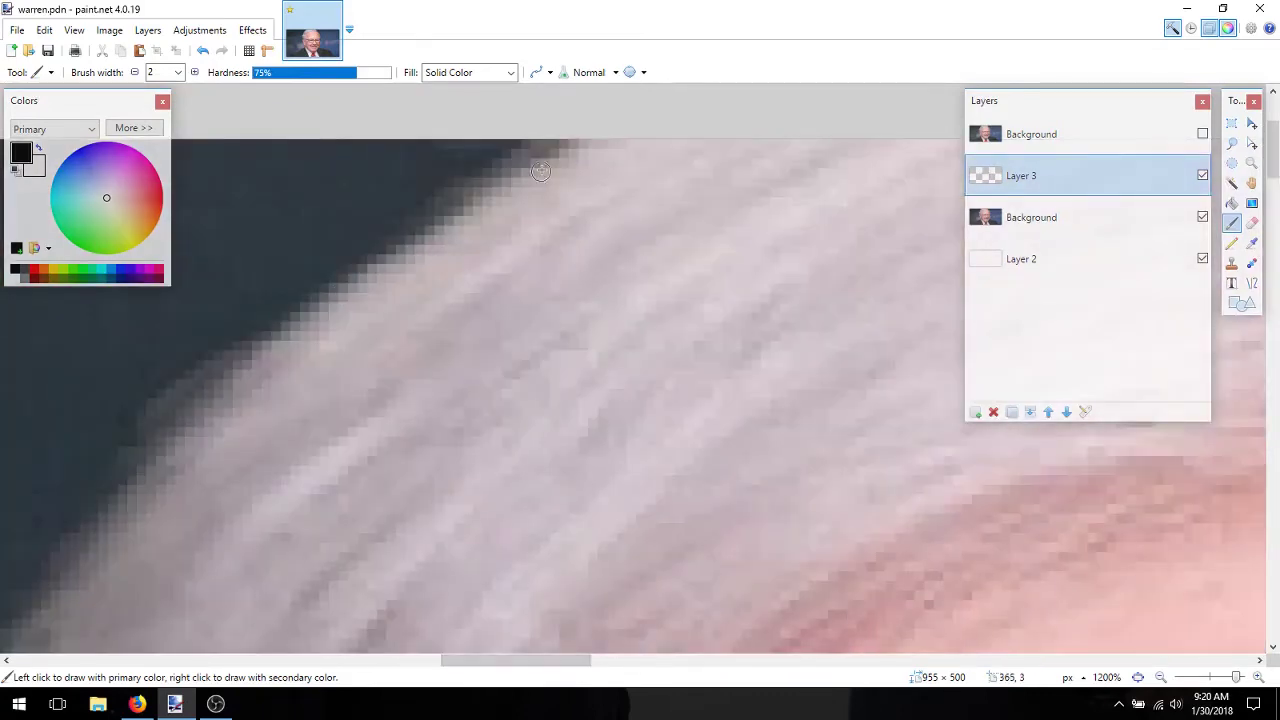
pyautogui.moveTo(540, 172)
pyautogui.mouseDown()
pyautogui.moveTo(392, 246)
pyautogui.moveTo(268, 330)
pyautogui.mouseUp()
pyautogui.hscroll(-5, 880, 234)
pyautogui.moveTo(880, 234); pyautogui.dragTo(648, 462)
pyautogui.scroll(-2, 646, 464)
pyautogui.moveTo(577, 506)
pyautogui.mouseDown()
pyautogui.moveTo(597, 377)
pyautogui.moveTo(712, 197)
pyautogui.mouseUp()
pyautogui.press('e')
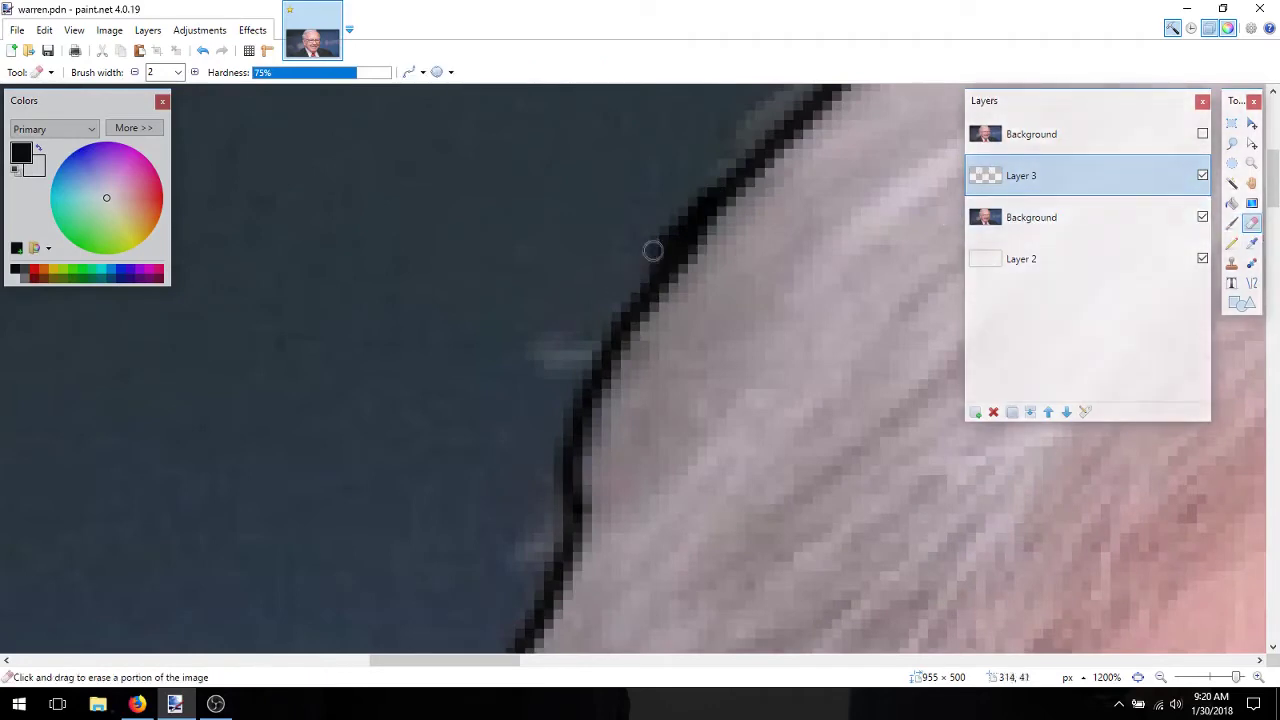
# Check the completed hair outline against the photo by toggling the Background layers and inspecting the nose and glasses area
pyautogui.hotkey('ctrl', '0')
pyautogui.click(1202, 217)
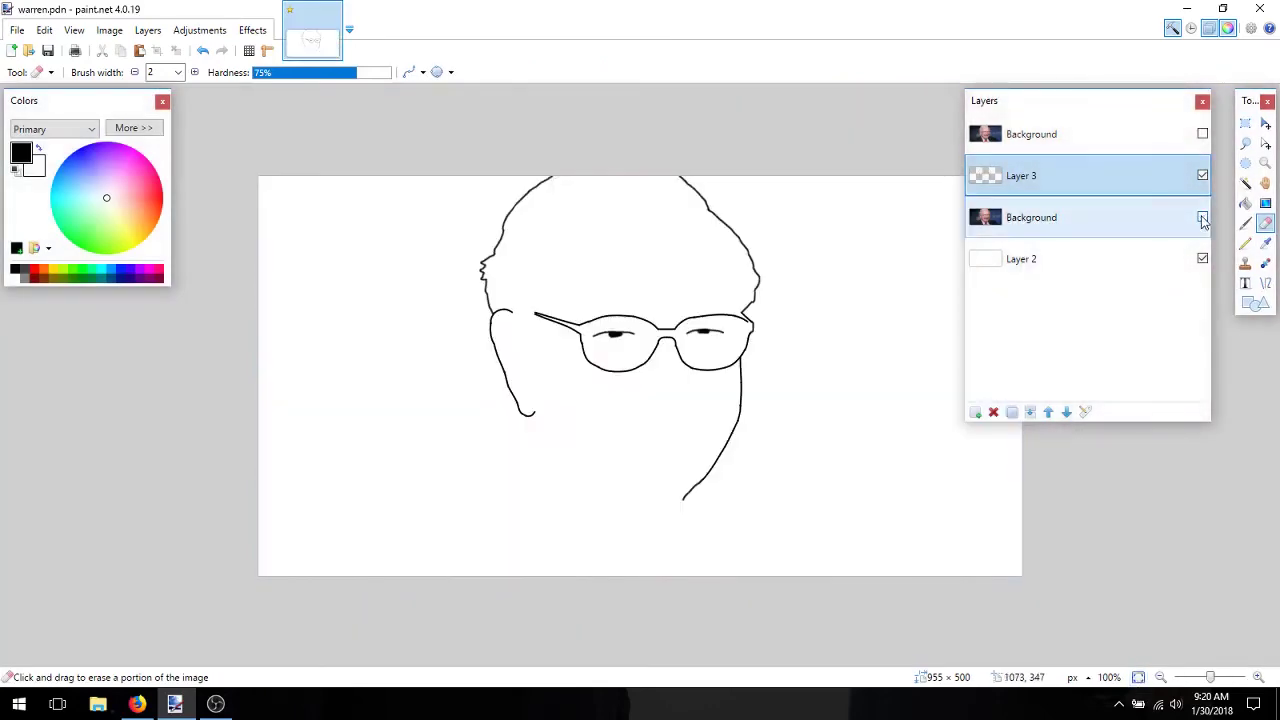
pyautogui.click(1202, 217)
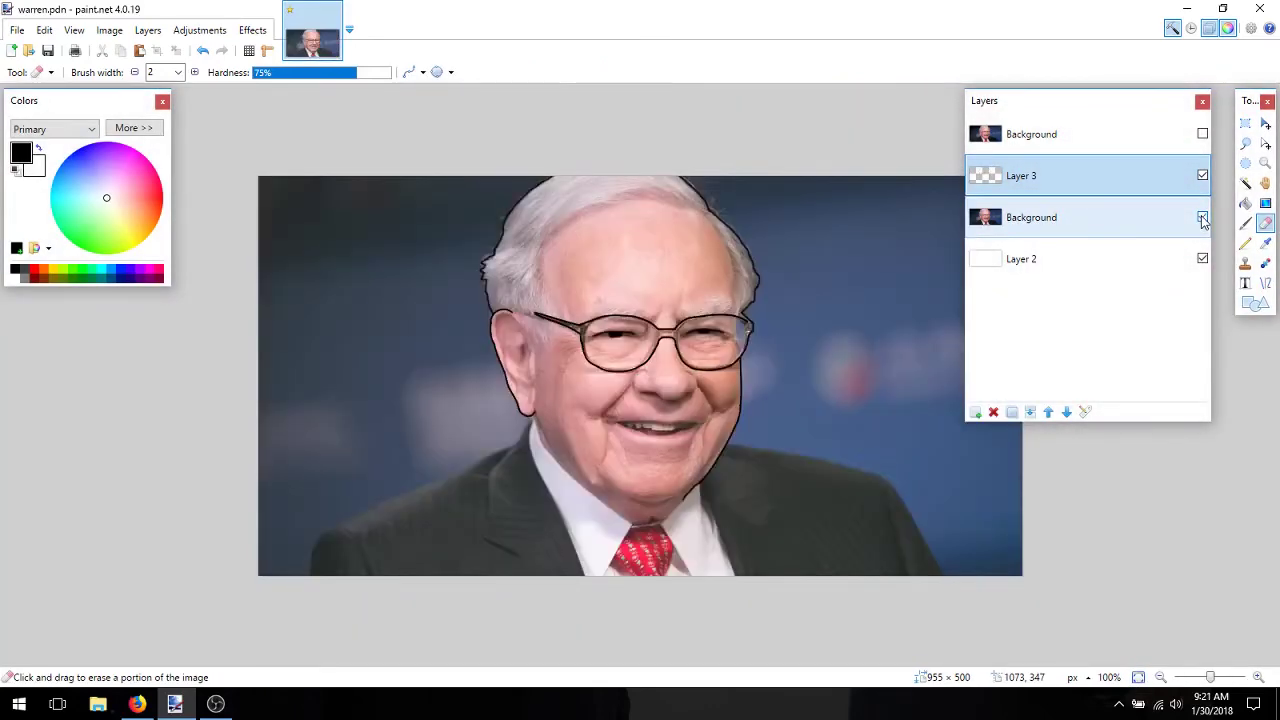
pyautogui.click(1202, 217)
pyautogui.click(1202, 217)
pyautogui.scroll(5, 836, 500)
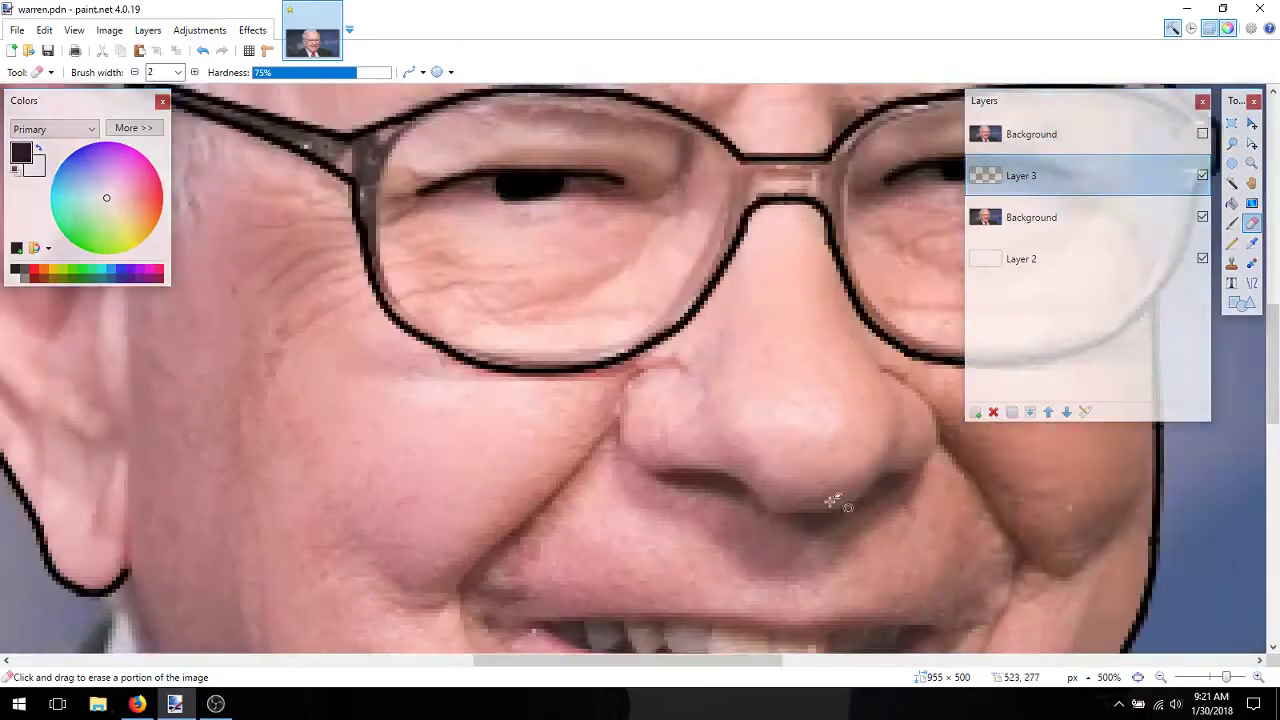
pyautogui.scroll(-2, 830, 502)
pyautogui.moveTo(679, 660); pyautogui.dragTo(768, 660)
pyautogui.click(1258, 678)
pyautogui.scroll(5, 869, 497)
pyautogui.click(1138, 678)
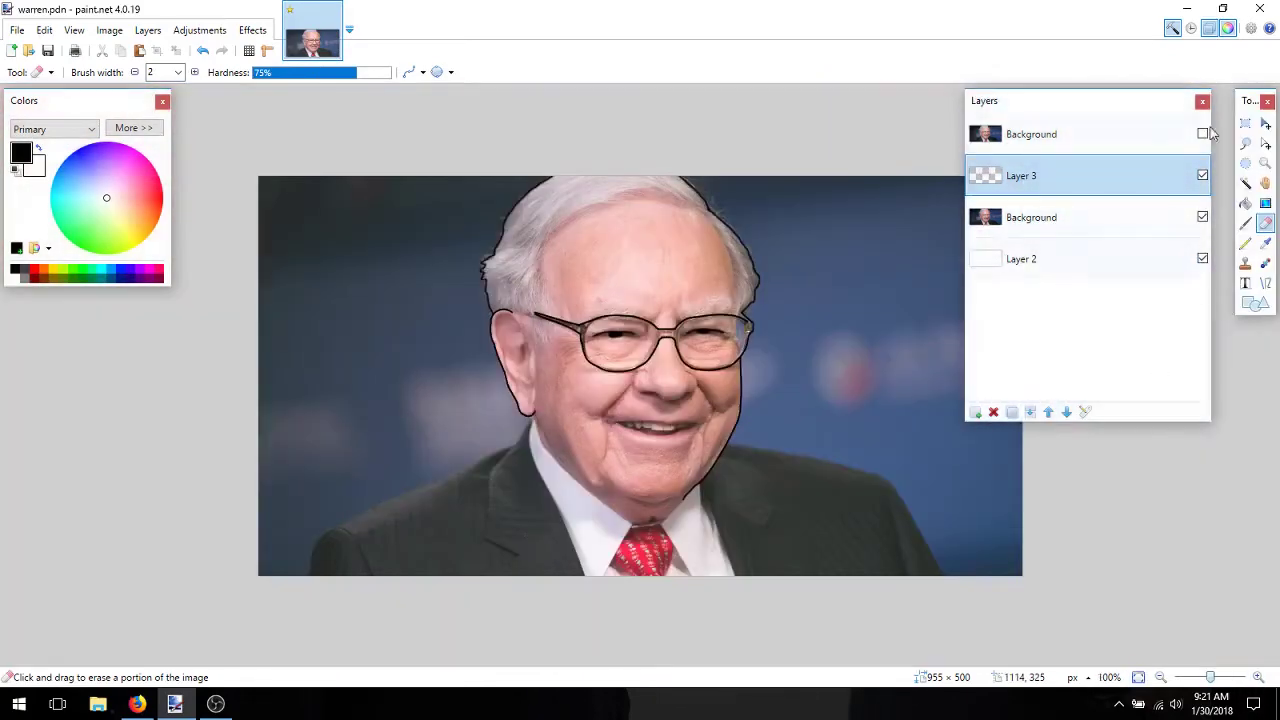
pyautogui.click(1203, 134)
pyautogui.click(1203, 134)
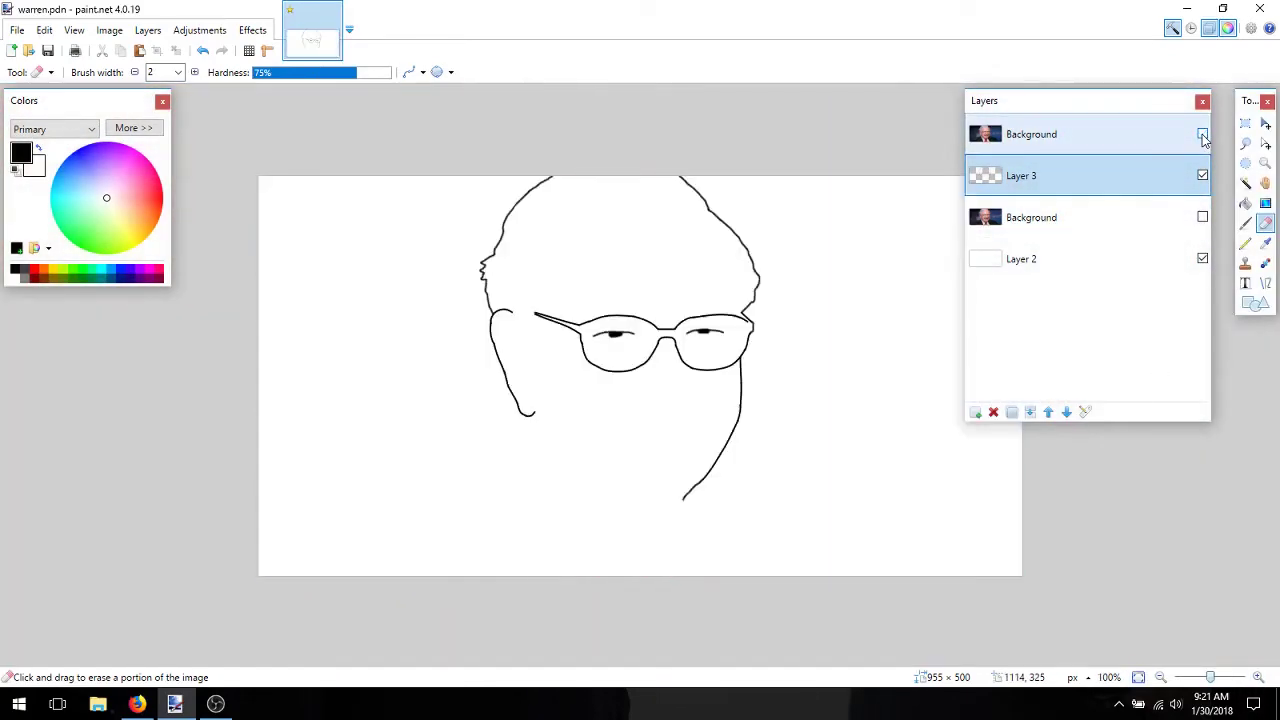
# Show the Background layer beneath Layer 3 and brush the left smile fold from the mouth corner toward the nose
pyautogui.click(1203, 134)
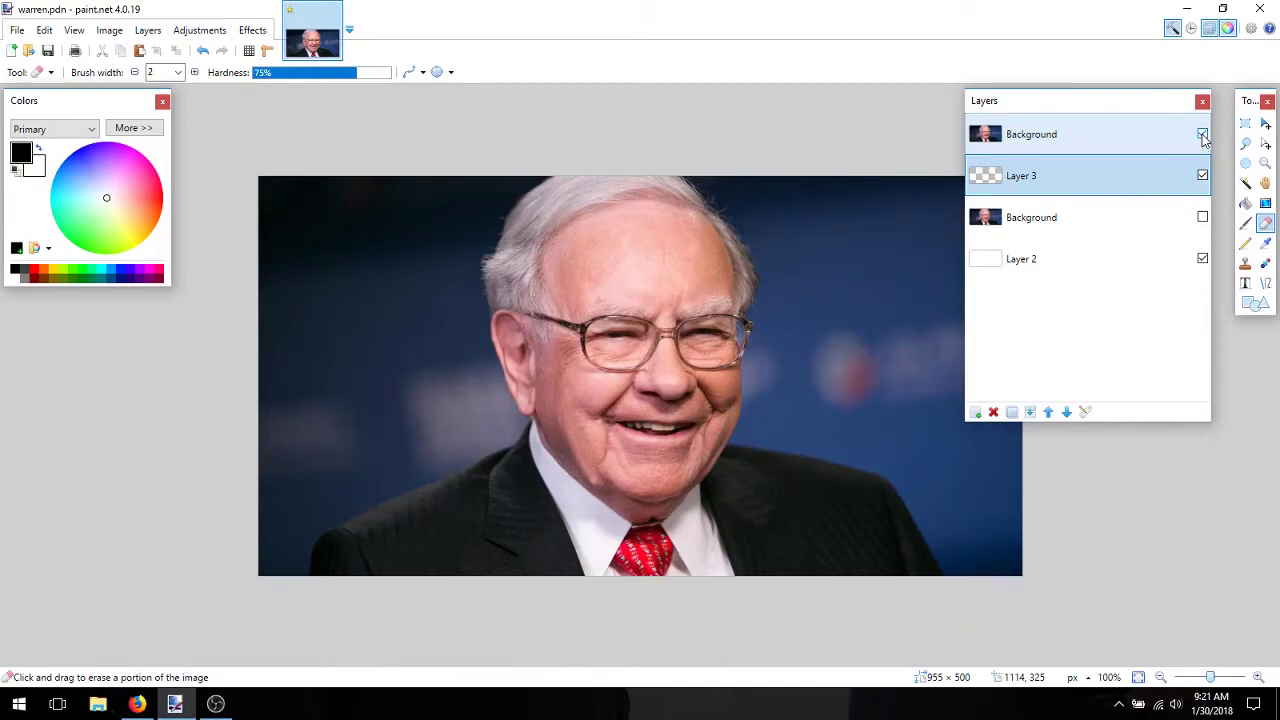
pyautogui.click(1203, 134)
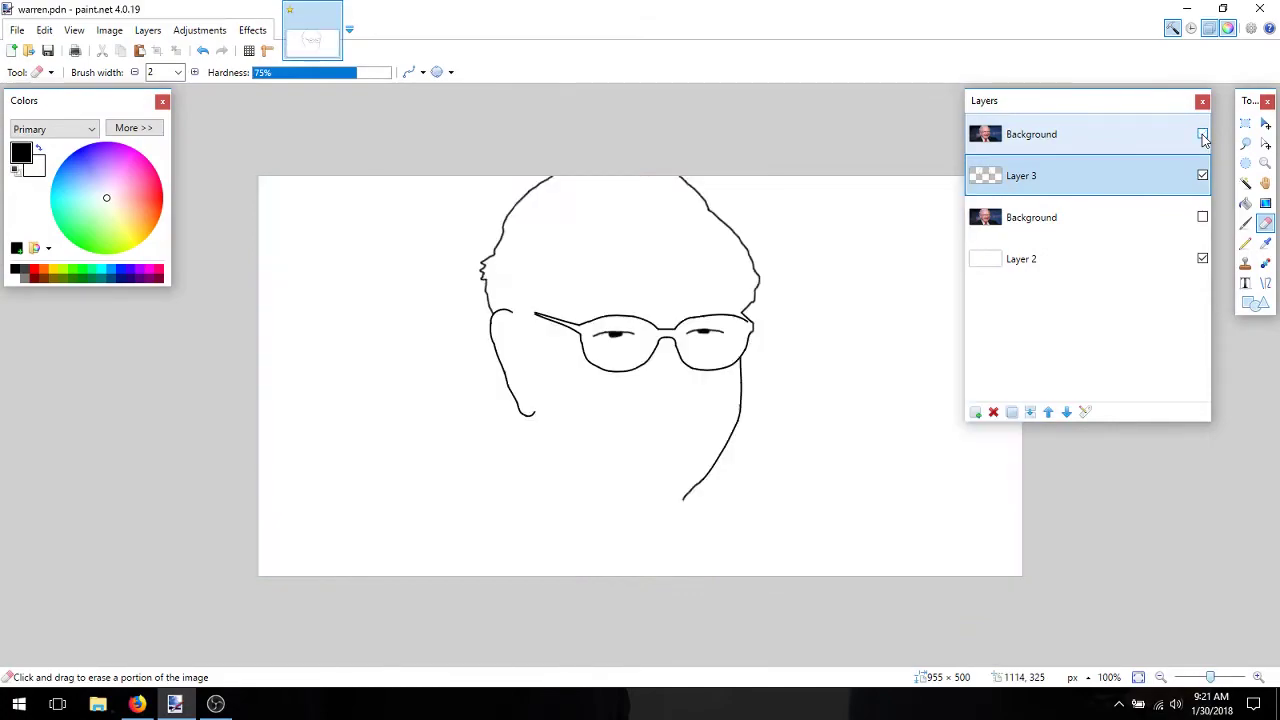
pyautogui.click(1203, 217)
pyautogui.press('b')
pyautogui.scroll(5, 637, 425)
pyautogui.scroll(2, 575, 487)
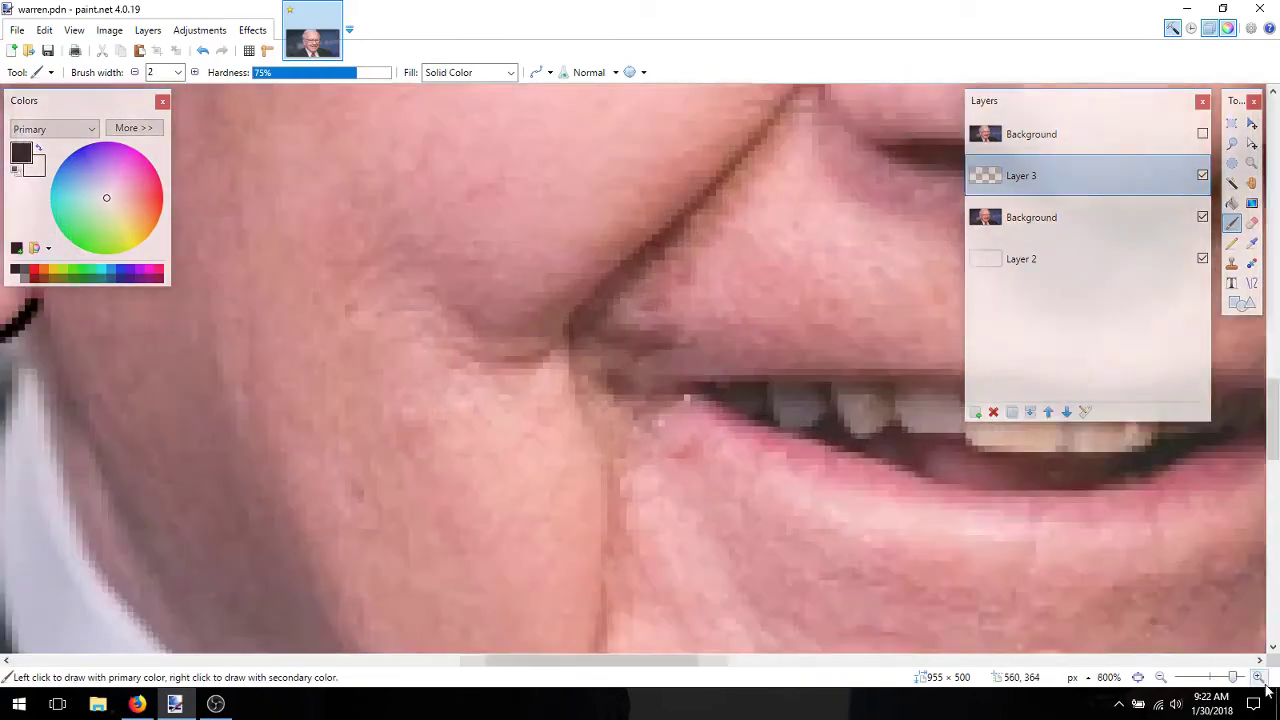
pyautogui.moveTo(636, 355); pyautogui.dragTo(683, 340)
pyautogui.scroll(2, 768, 350)
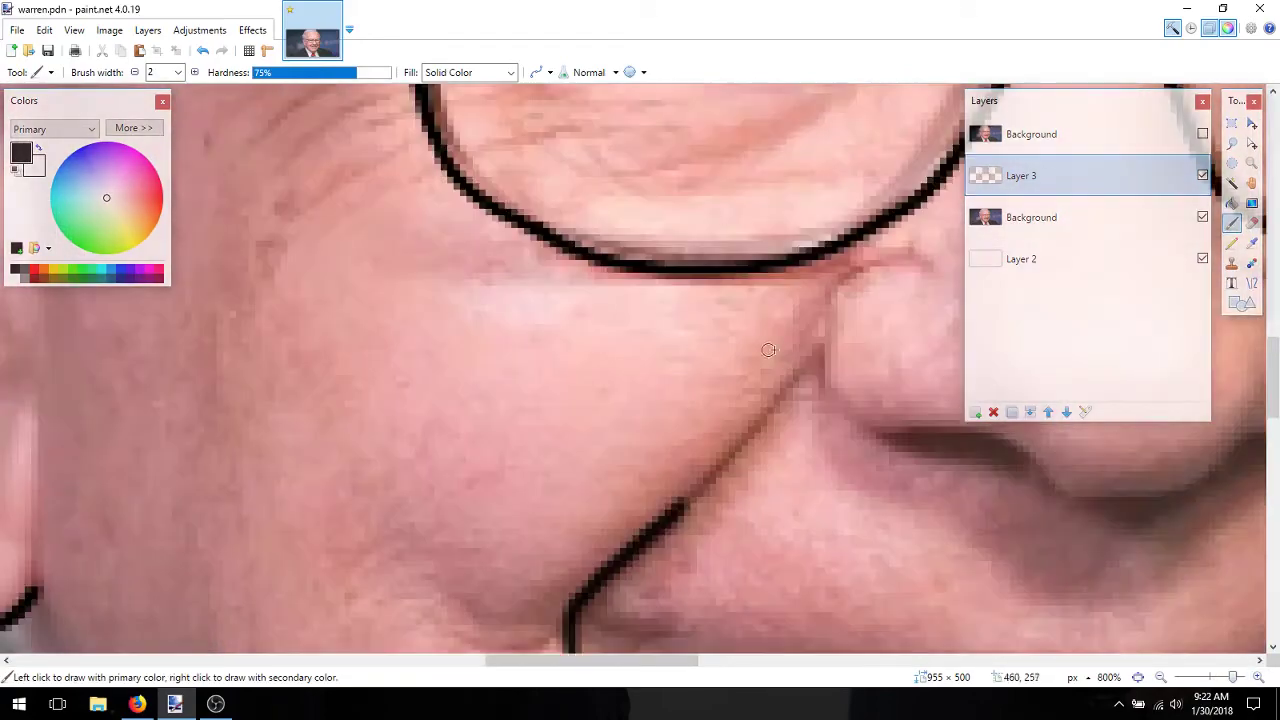
# Trace the right smile fold from beside the mouth up toward the nostril
pyautogui.scroll(-3, 723, 477)
pyautogui.moveTo(650, 661)
pyautogui.mouseDown()
pyautogui.moveTo(770, 661)
pyautogui.moveTo(615, 666)
pyautogui.moveTo(660, 663)
pyautogui.mouseUp()
pyautogui.scroll(2, 630, 520)
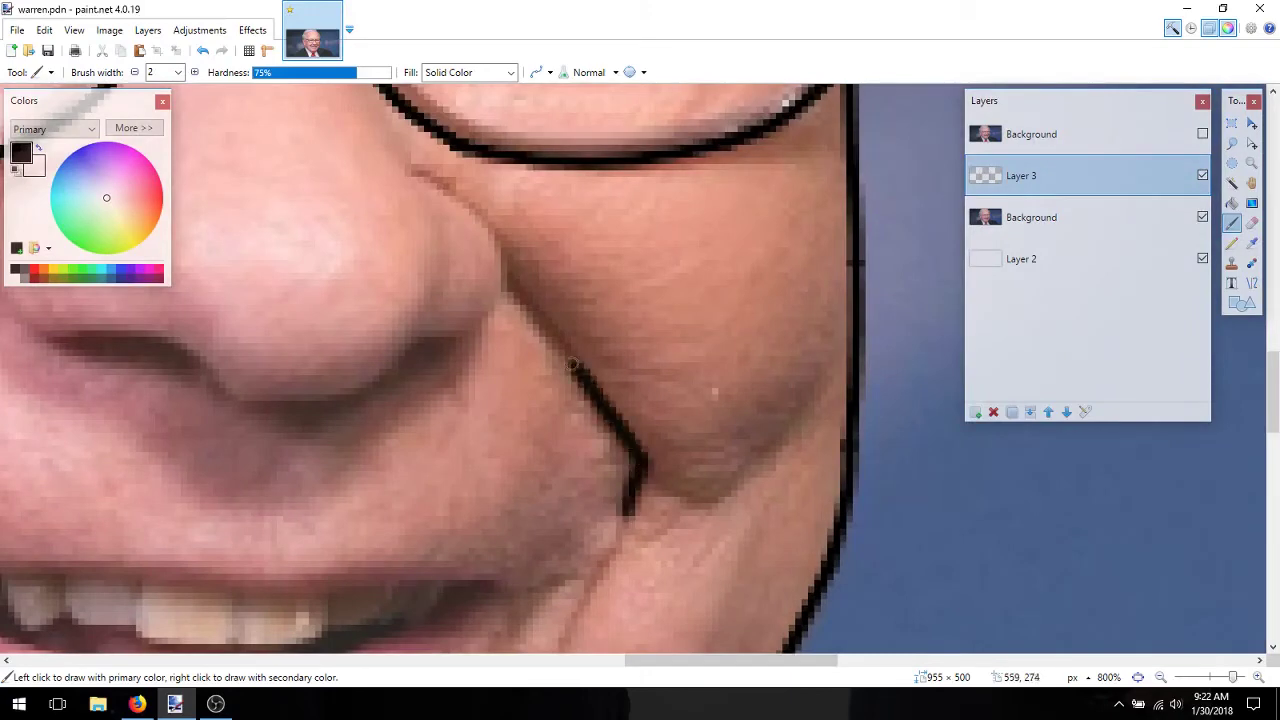
# Compare the smile-fold lines with the portrait by hiding the lower Background and toggling the upper one
pyautogui.click(1202, 217)
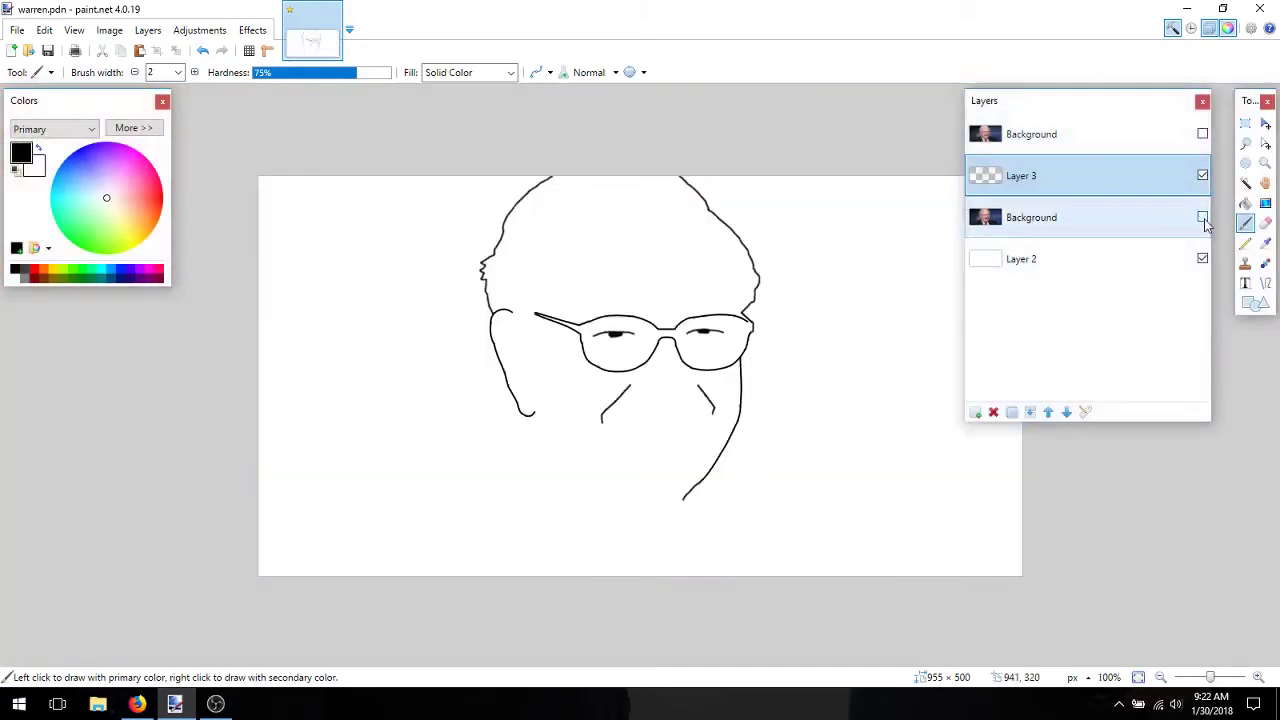
pyautogui.click(1202, 134)
pyautogui.click(1202, 134)
pyautogui.click(1202, 134)
pyautogui.click(1202, 134)
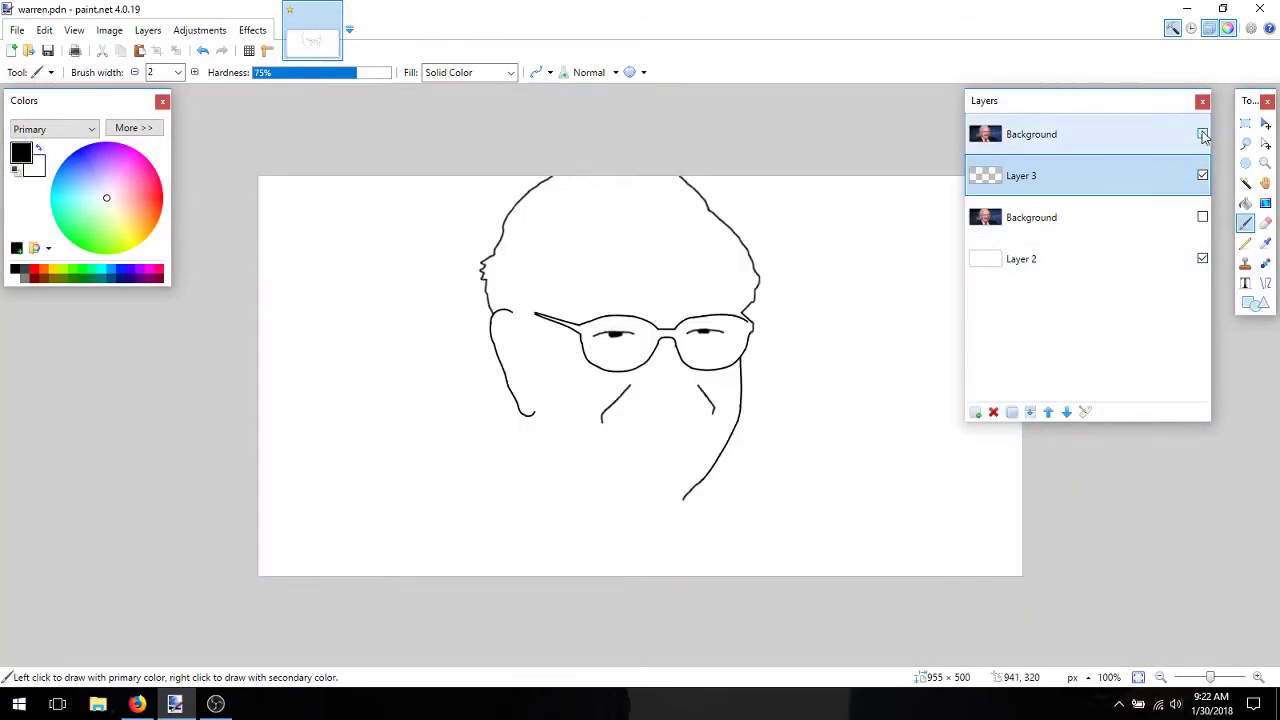
pyautogui.click(1202, 134)
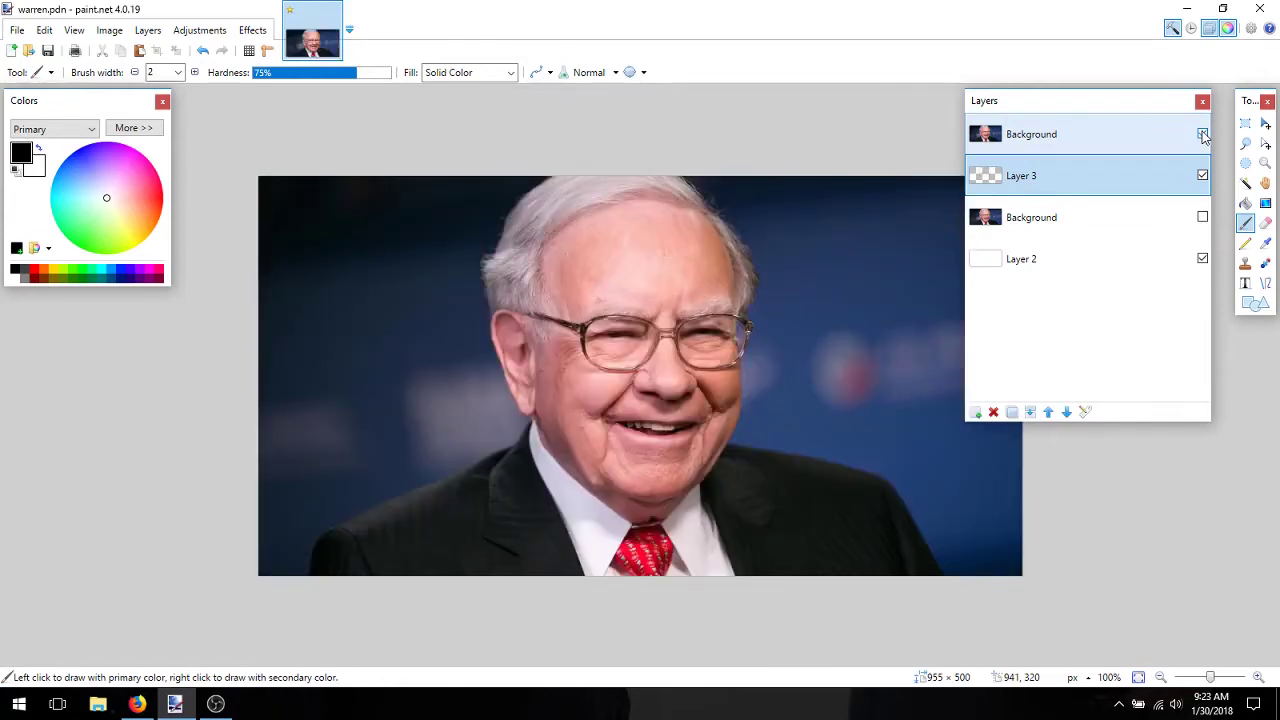
# Show only the lower Background photo and extend the right jaw line along the neck down to the tie knot
pyautogui.click(1202, 217)
pyautogui.click(1202, 134)
pyautogui.click(1258, 677)
pyautogui.scroll(-7, 921, 594)
pyautogui.moveTo(689, 662); pyautogui.dragTo(710, 663)
pyautogui.click(1258, 677)
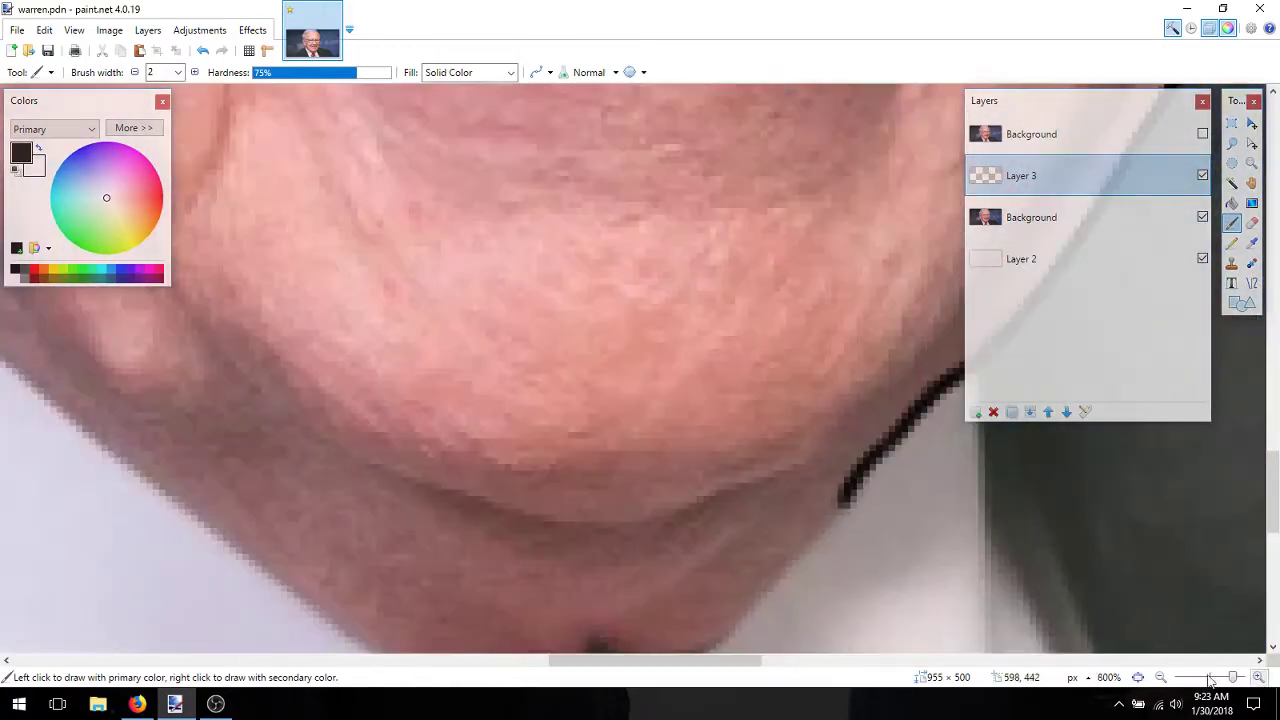
pyautogui.scroll(-1, 840, 420)
pyautogui.moveTo(840, 415); pyautogui.dragTo(655, 598)
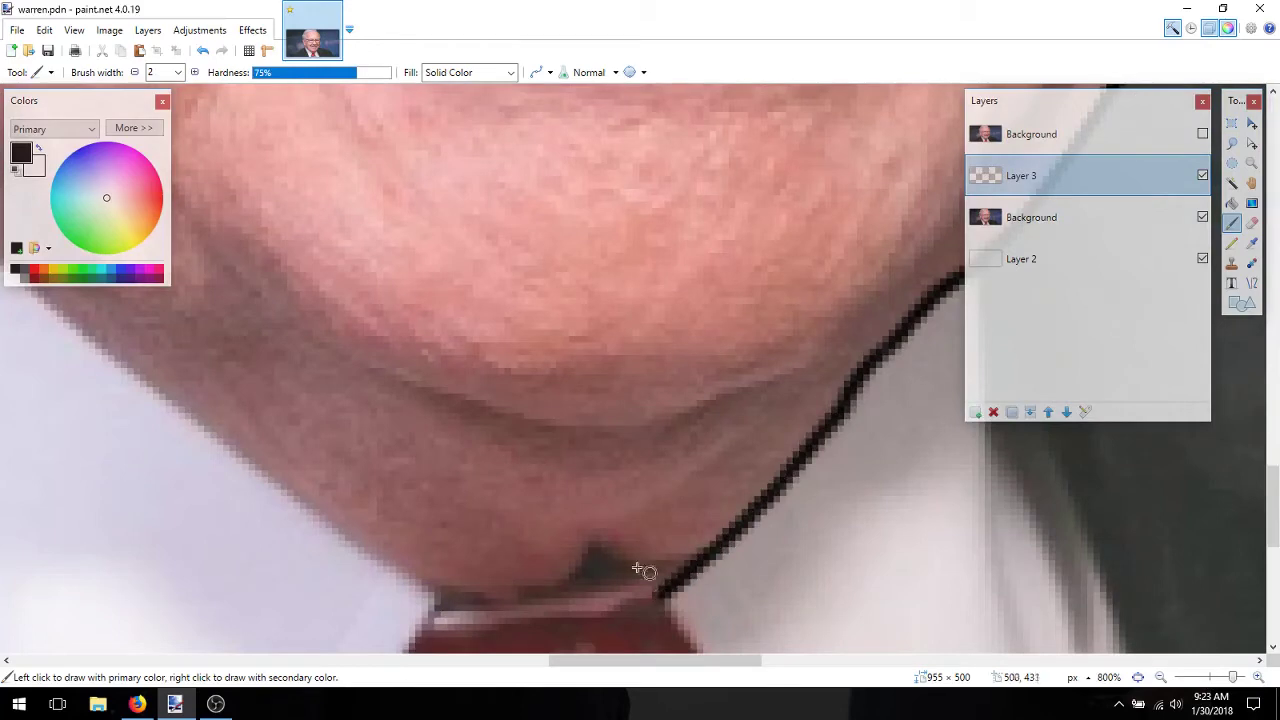
# Trace the curved lower edge of the chin from the right jaw line across to the left
pyautogui.scroll(1, 690, 530)
pyautogui.moveTo(657, 660); pyautogui.dragTo(662, 660)
pyautogui.moveTo(788, 450); pyautogui.dragTo(645, 507)
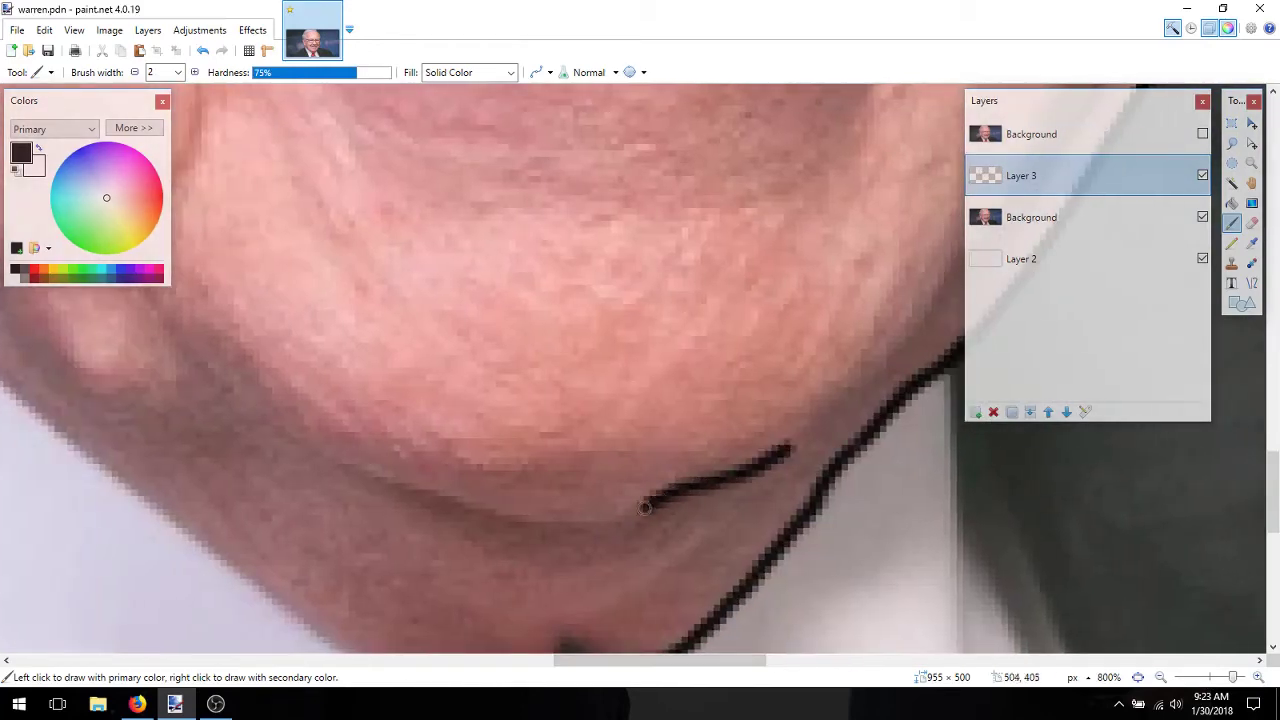
pyautogui.moveTo(436, 499); pyautogui.dragTo(405, 500)
pyautogui.scroll(1, 266, 523)
pyautogui.moveTo(635, 660)
pyautogui.mouseDown()
pyautogui.moveTo(679, 660)
pyautogui.moveTo(525, 529)
pyautogui.moveTo(548, 660)
pyautogui.mouseUp()
pyautogui.moveTo(737, 580); pyautogui.dragTo(603, 513)
# Check the chin and neck lines against the portrait at full view by toggling the Background layers
pyautogui.click(1108, 678)
pyautogui.click(1202, 218)
pyautogui.click(1202, 135)
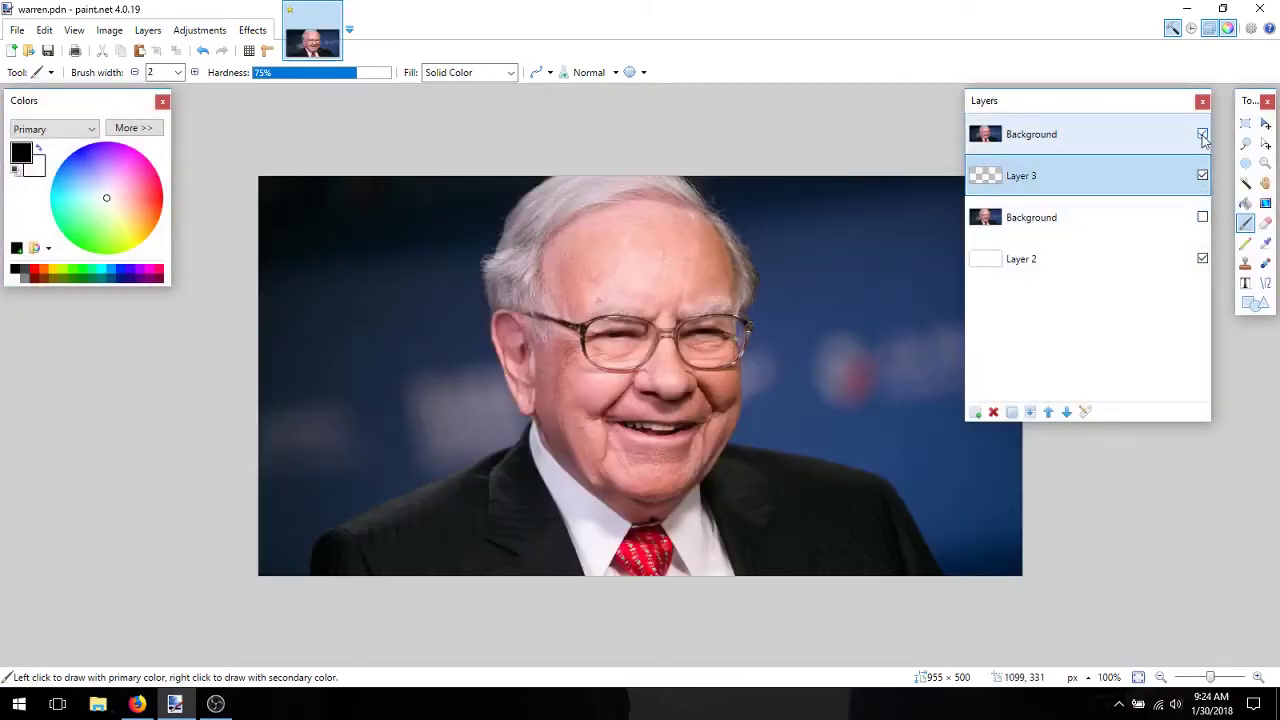
pyautogui.click(1202, 135)
pyautogui.click(1202, 135)
pyautogui.click(1202, 135)
pyautogui.click(1202, 135)
pyautogui.click(1202, 135)
pyautogui.click(1202, 135)
pyautogui.click(1202, 135)
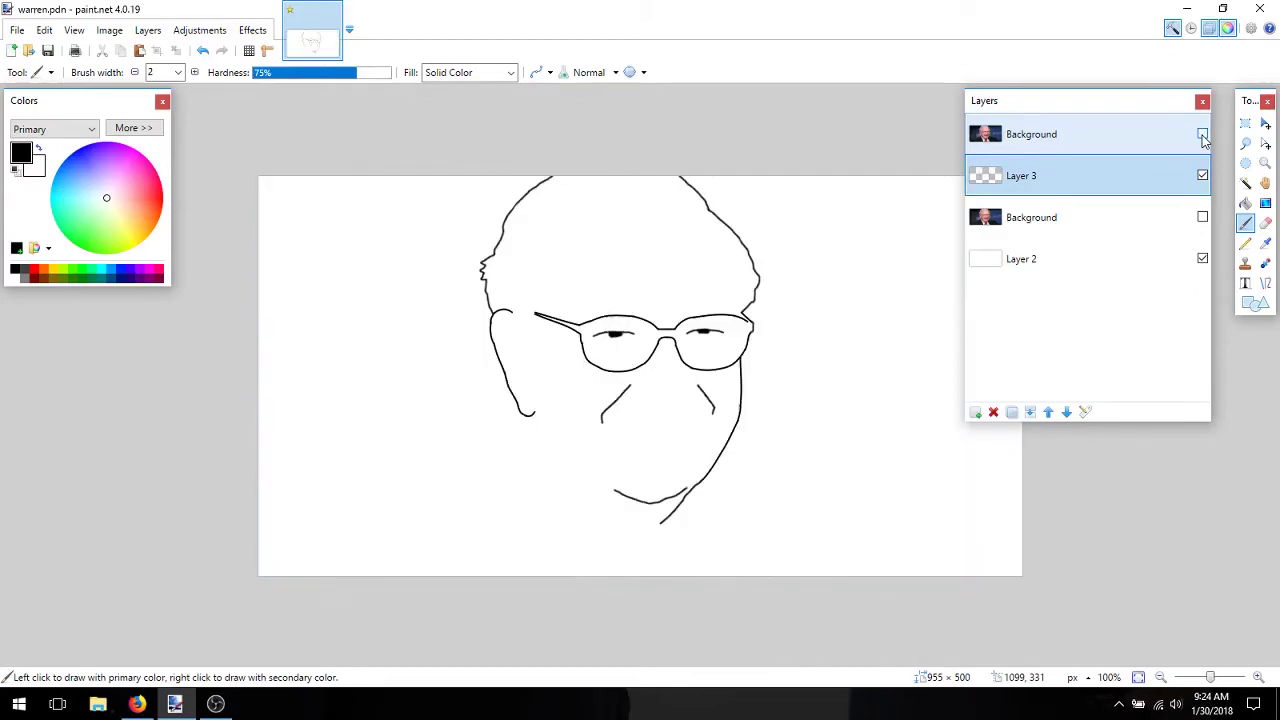
pyautogui.click(1202, 135)
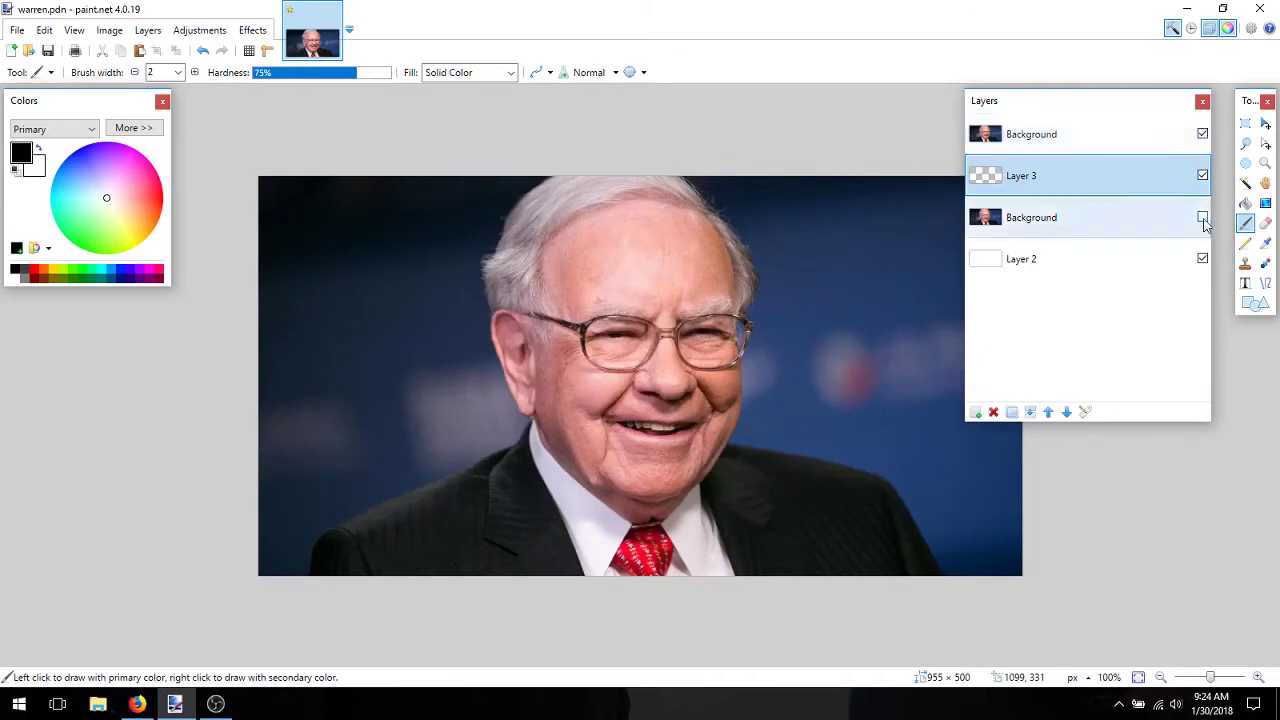
# Bring back the photo under the drawing and trace the left frown crease just above the glasses bridge
pyautogui.click(1202, 217)
pyautogui.click(1202, 135)
pyautogui.click(1258, 678)
pyautogui.click(1258, 678)
pyautogui.click(1258, 678)
pyautogui.click(1258, 678)
pyautogui.click(1258, 678)
pyautogui.scroll(3, 1268, 697)
pyautogui.click(1258, 678)
pyautogui.moveTo(650, 660); pyautogui.dragTo(688, 660)
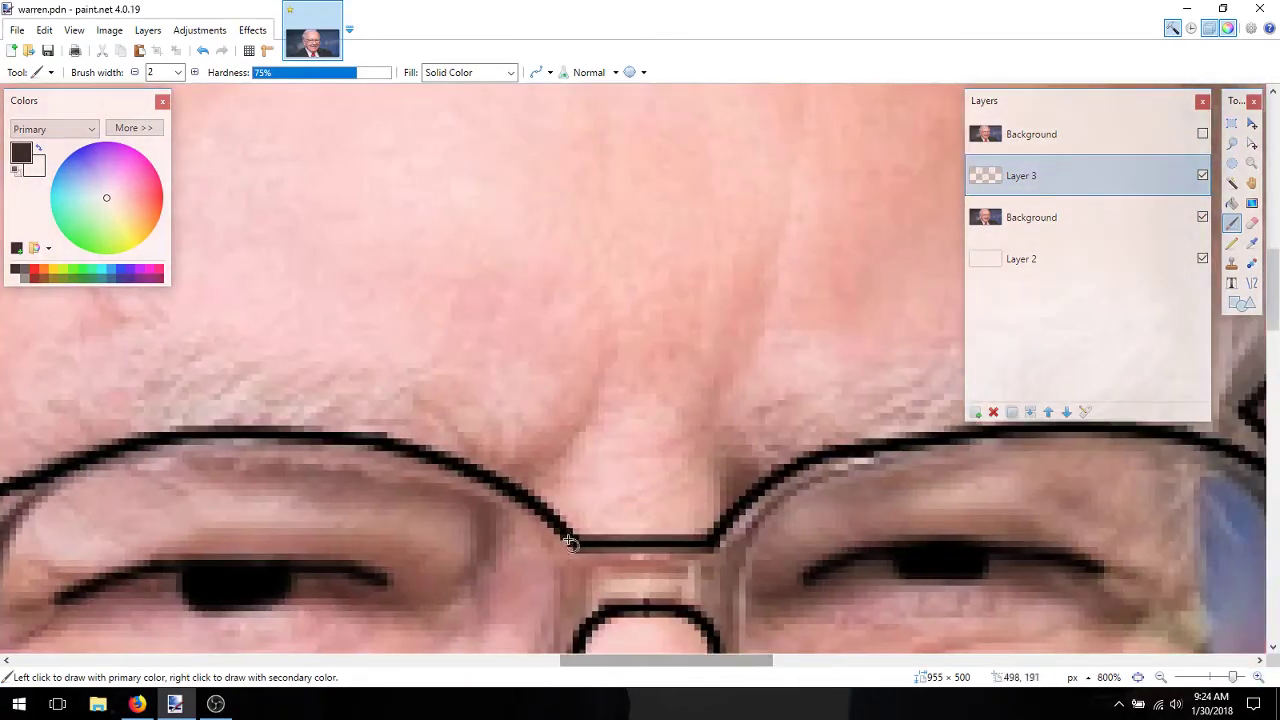
pyautogui.moveTo(556, 450); pyautogui.dragTo(606, 387)
# Try to outline the eyebrow above the left lens and check it with the lower Background hidden
pyautogui.hscroll(-5, 846, 454)
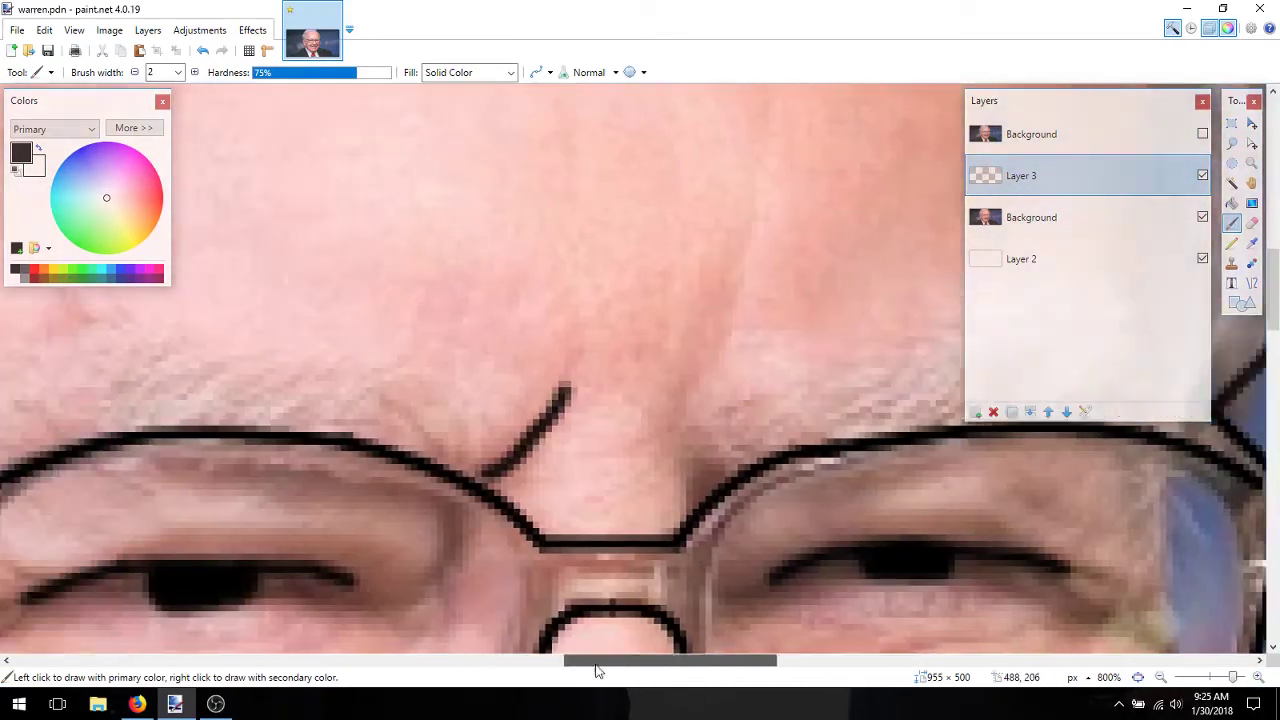
pyautogui.moveTo(844, 459)
pyautogui.mouseDown()
pyautogui.moveTo(824, 409)
pyautogui.moveTo(602, 361)
pyautogui.moveTo(424, 291)
pyautogui.mouseUp()
pyautogui.moveTo(440, 435)
pyautogui.mouseDown()
pyautogui.moveTo(376, 371)
pyautogui.moveTo(428, 290)
pyautogui.mouseUp()
pyautogui.hotkey('ctrl', 'b')
pyautogui.click(1202, 218)
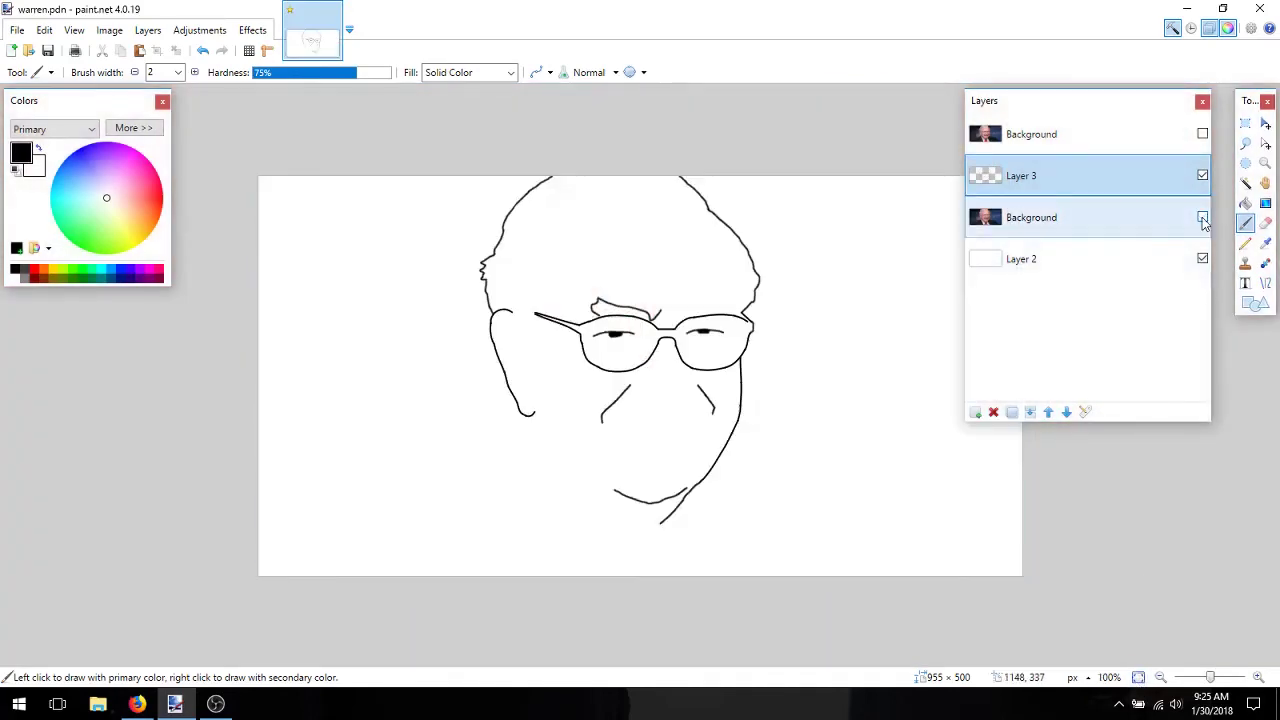
pyautogui.click(1202, 218)
pyautogui.click(1202, 218)
pyautogui.click(1202, 218)
# Trace the short right frown crease above the glasses bridge, beside the right lens
pyautogui.keyDown('ctrl'); pyautogui.scroll(10, 553, 349); pyautogui.keyUp('ctrl')
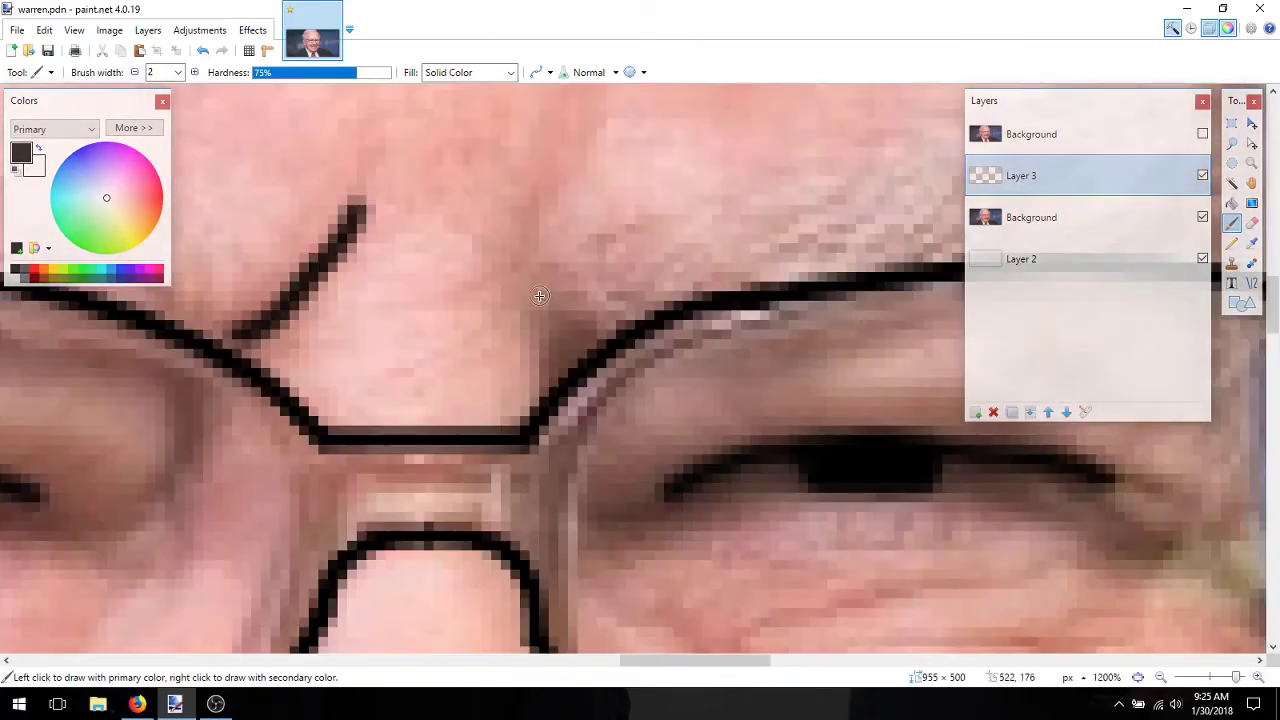
pyautogui.moveTo(541, 287); pyautogui.dragTo(556, 400)
pyautogui.moveTo(665, 661)
pyautogui.mouseDown()
pyautogui.moveTo(603, 666)
pyautogui.moveTo(616, 664)
pyautogui.mouseUp()
pyautogui.moveTo(606, 466); pyautogui.dragTo(607, 383)
# Compare the frown creases with the portrait at full view by toggling both Background layers
pyautogui.hotkey('ctrl', '0')
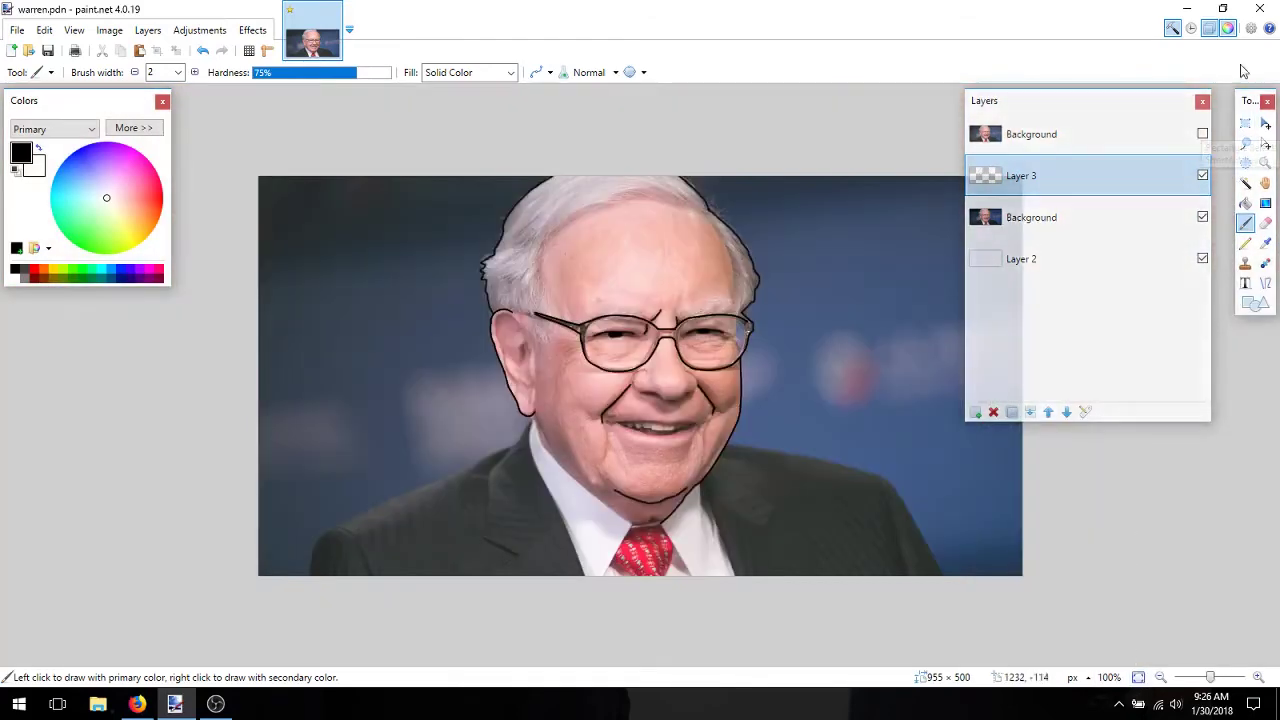
pyautogui.click(1202, 218)
pyautogui.click(1202, 218)
pyautogui.click(1202, 218)
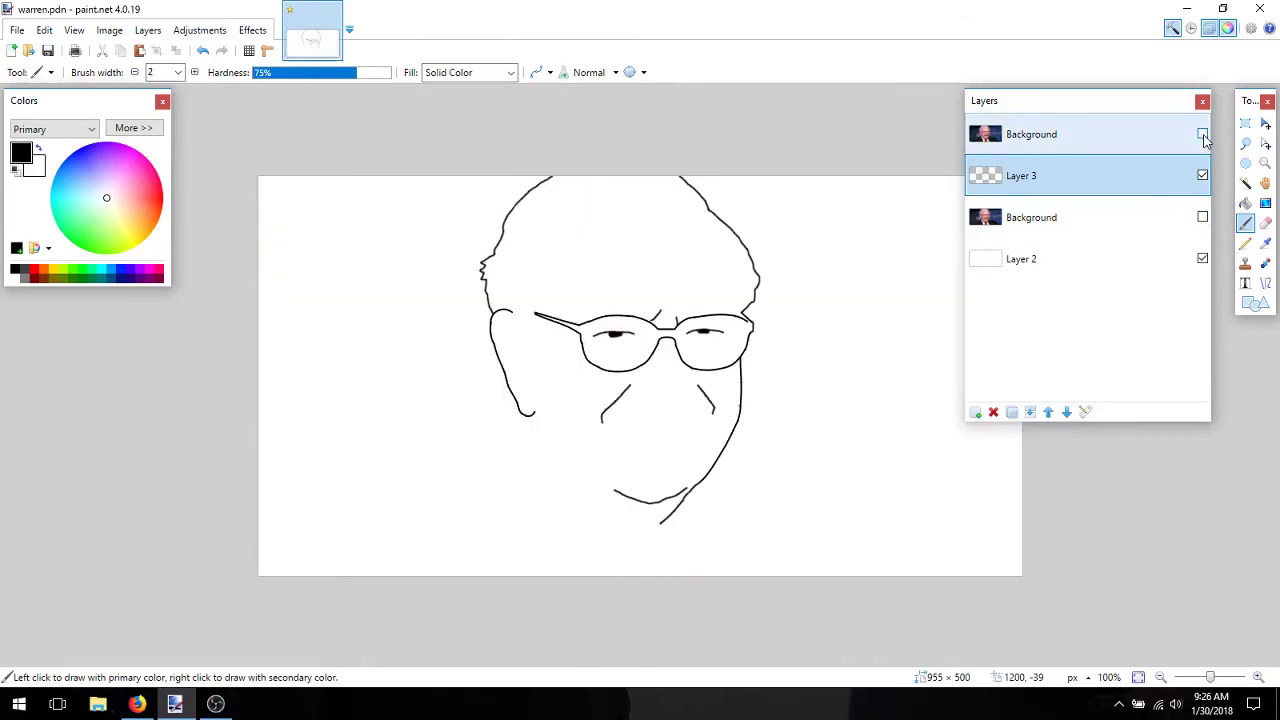
pyautogui.click(1203, 136)
pyautogui.click(1203, 136)
pyautogui.click(1203, 136)
# Trace the crease beside the right mouth corner and join it to the lower end of the right smile fold
pyautogui.click(1203, 217)
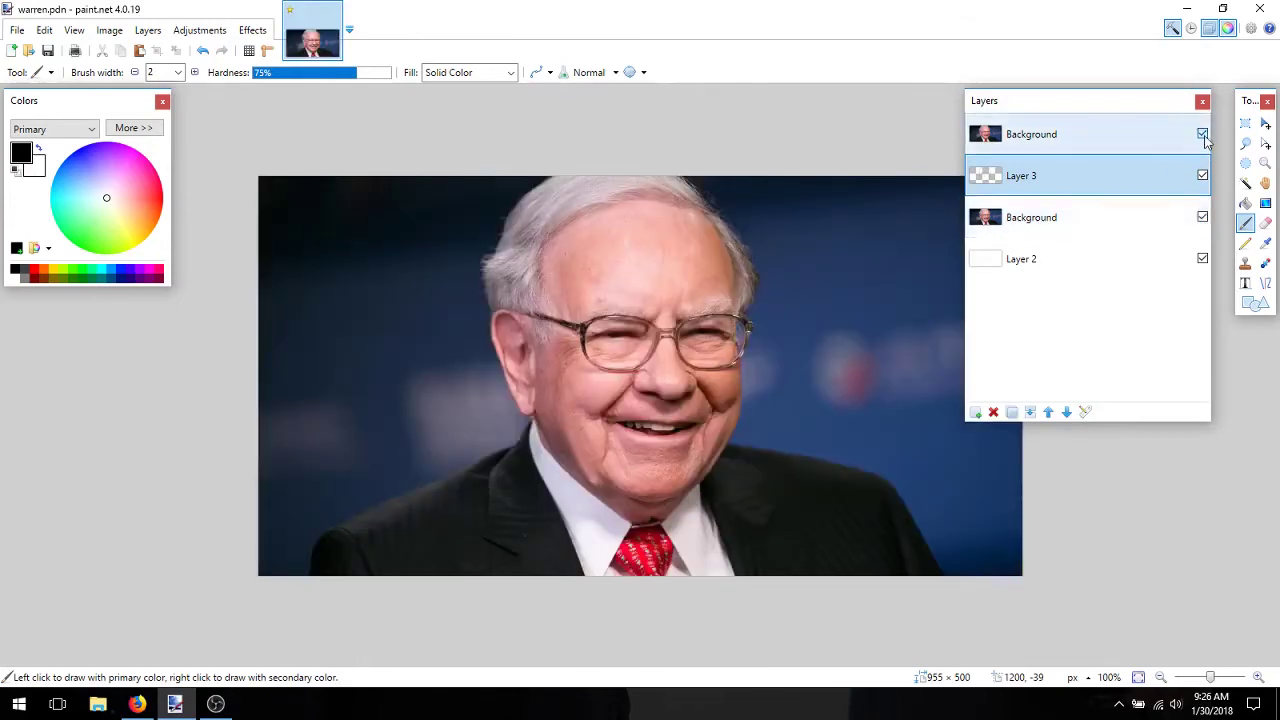
pyautogui.click(1203, 136)
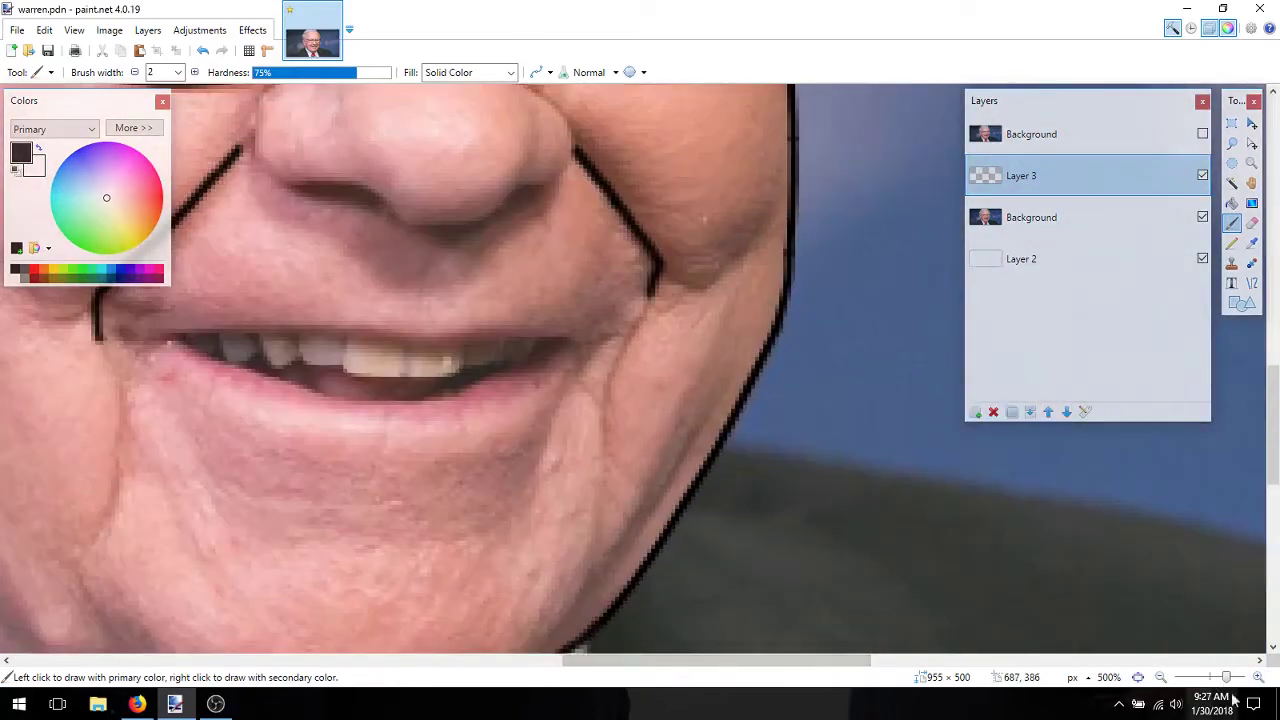
pyautogui.scroll(4, 628, 370)
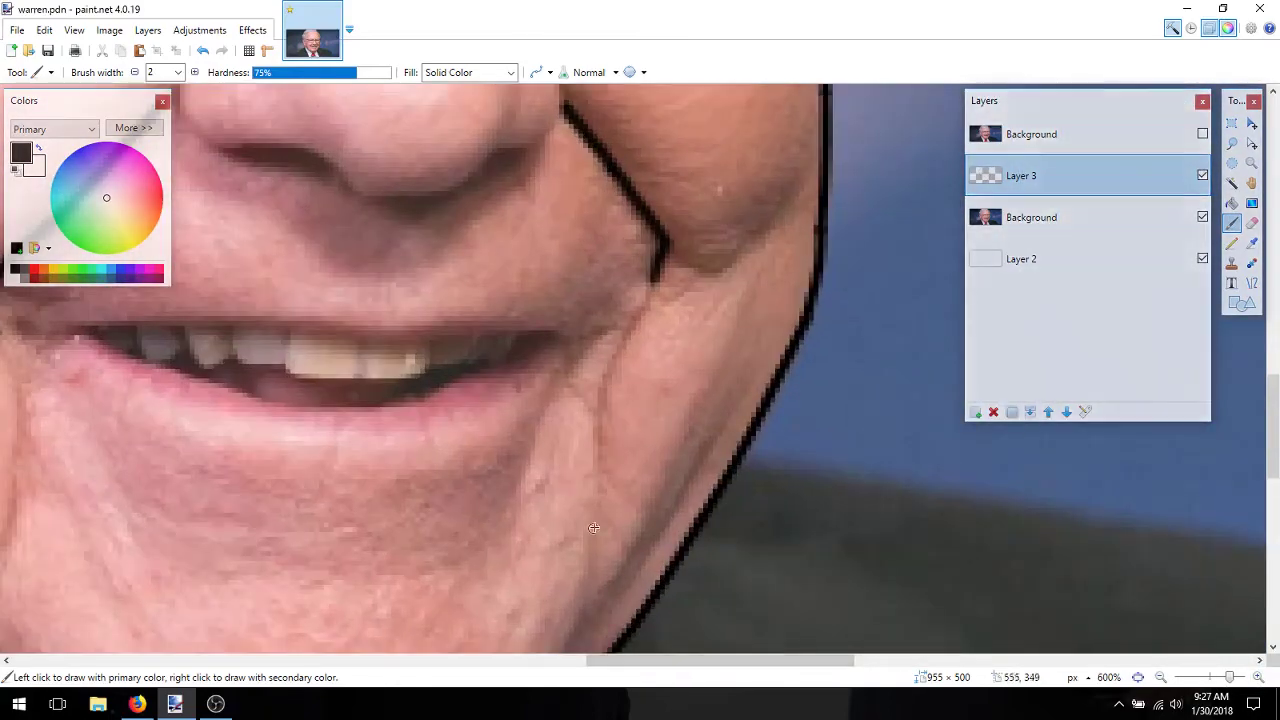
pyautogui.moveTo(562, 508)
pyautogui.mouseDown()
pyautogui.moveTo(595, 350)
pyautogui.moveTo(636, 290)
pyautogui.mouseUp()
pyautogui.scroll(2, 636, 300)
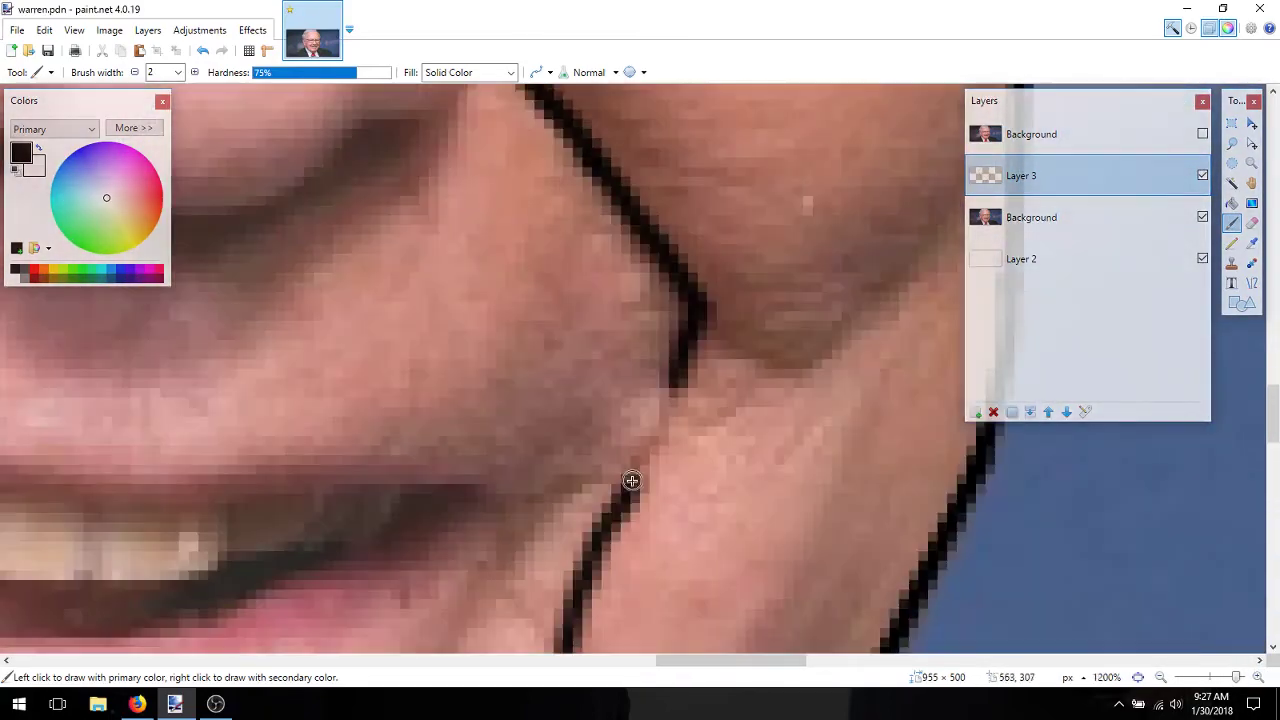
pyautogui.moveTo(632, 480); pyautogui.dragTo(678, 378)
# Examine the whole line drawing against the portrait, especially the creases around the mouth, by toggling the Background layers
pyautogui.moveTo(702, 660); pyautogui.dragTo(555, 660)
pyautogui.scroll(-2, 551, 577)
pyautogui.click(1160, 680)
pyautogui.click(1160, 680)
pyautogui.click(1160, 680)
pyautogui.click(1160, 680)
pyautogui.click(1160, 680)
pyautogui.click(1160, 680)
pyautogui.click(1160, 680)
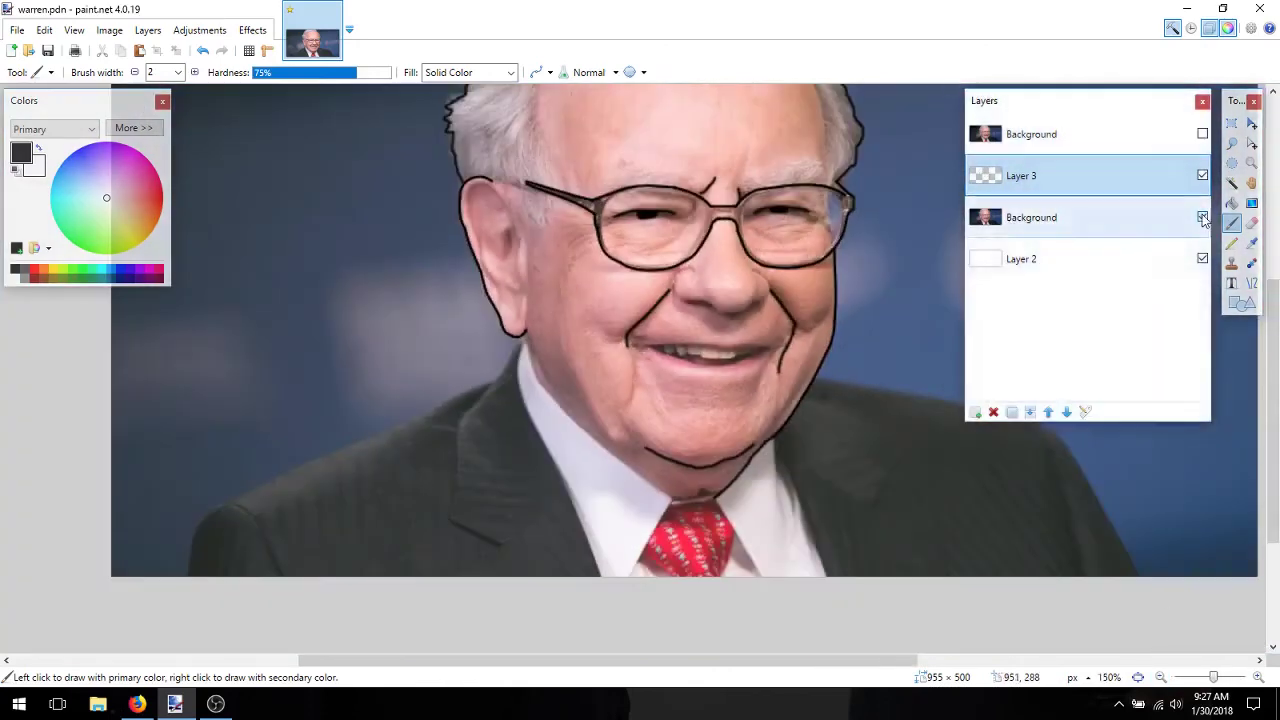
pyautogui.click(1202, 218)
pyautogui.click(1138, 678)
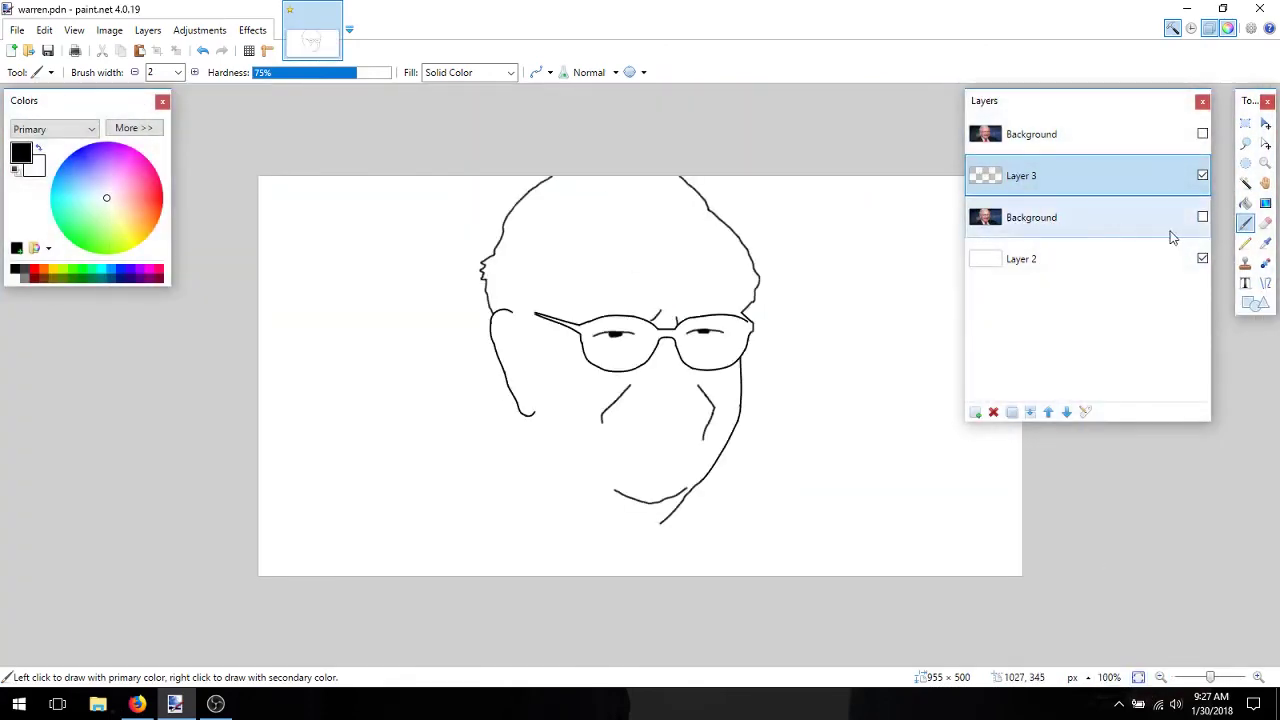
pyautogui.click(1202, 134)
pyautogui.click(1202, 134)
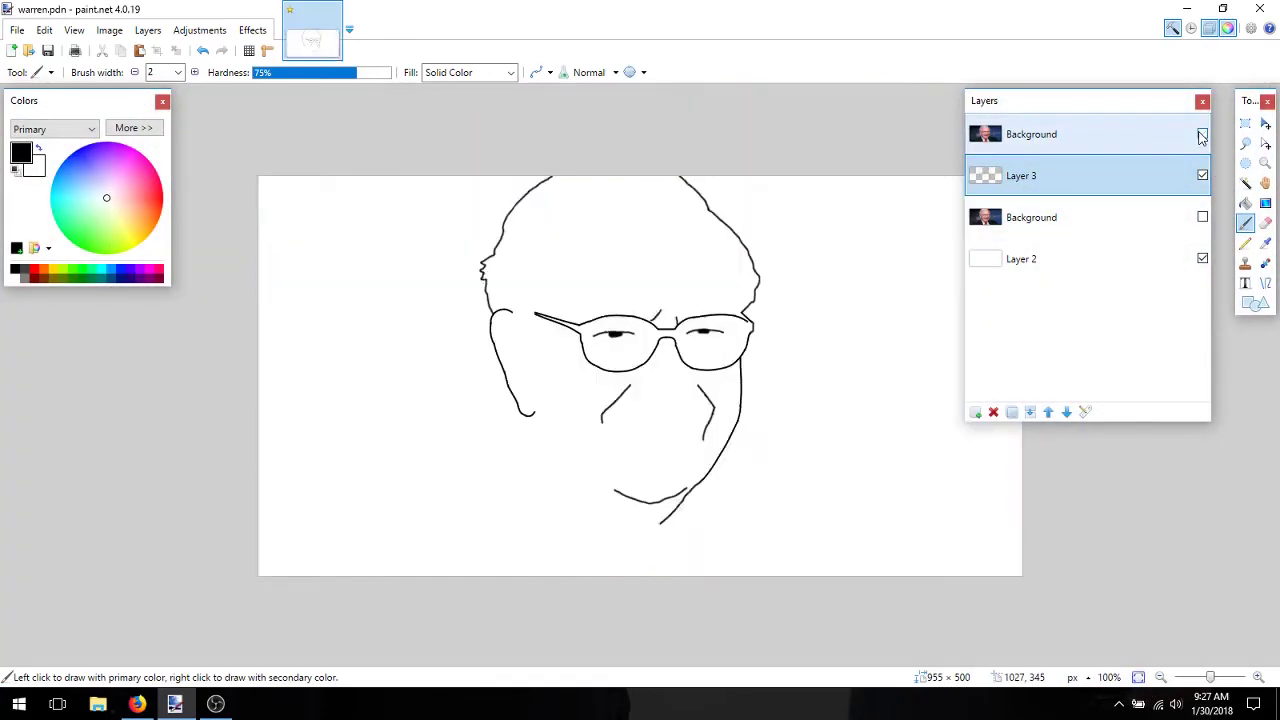
pyautogui.click(1202, 134)
pyautogui.click(1202, 134)
pyautogui.click(1202, 134)
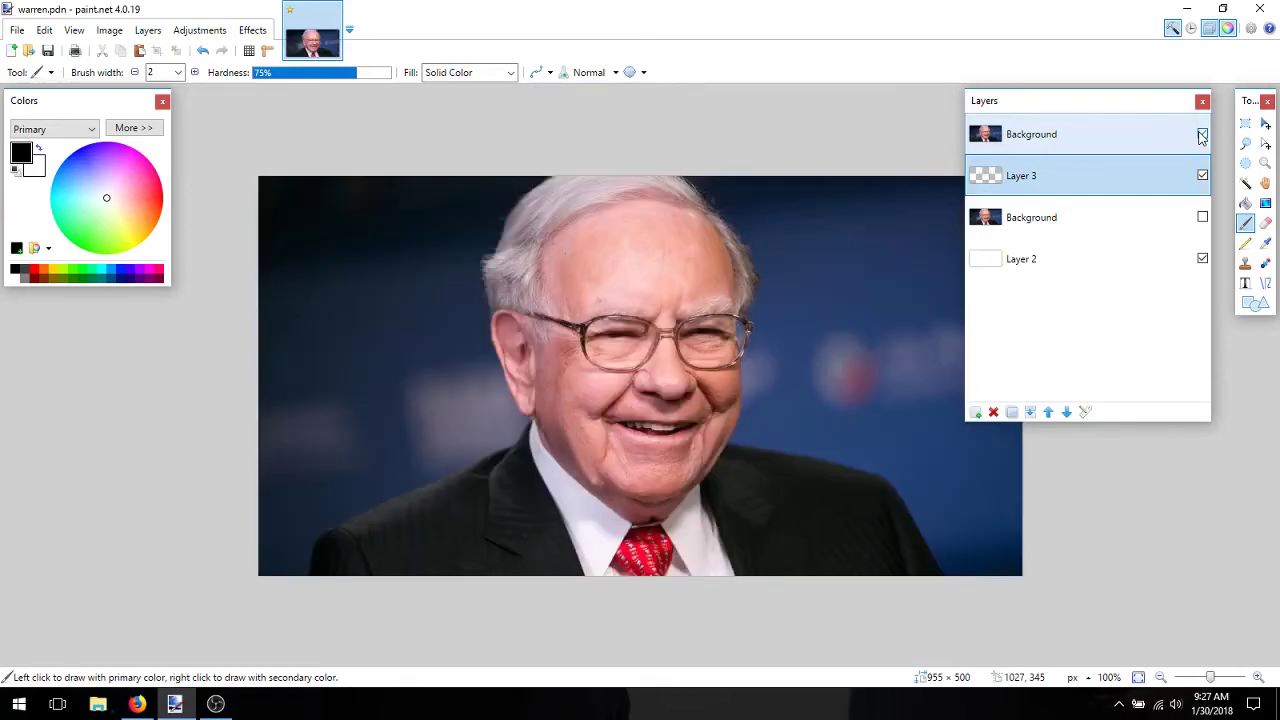
pyautogui.click(1202, 134)
pyautogui.click(1202, 134)
# Try to extend the left smile fold downward past the mouth corner along the cheek crease
pyautogui.click(1202, 217)
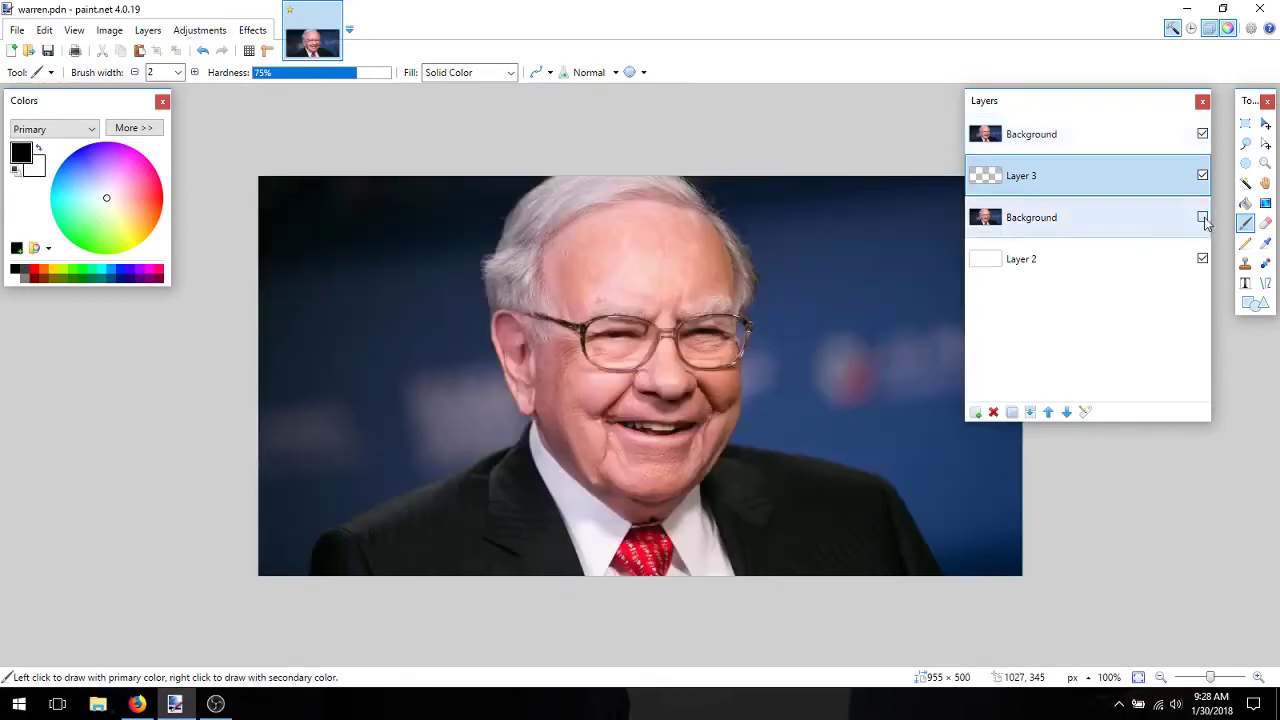
pyautogui.click(1202, 134)
pyautogui.click(1259, 677)
pyautogui.click(1259, 677)
pyautogui.moveTo(1273, 370); pyautogui.dragTo(1273, 450)
pyautogui.moveTo(590, 661); pyautogui.dragTo(542, 661)
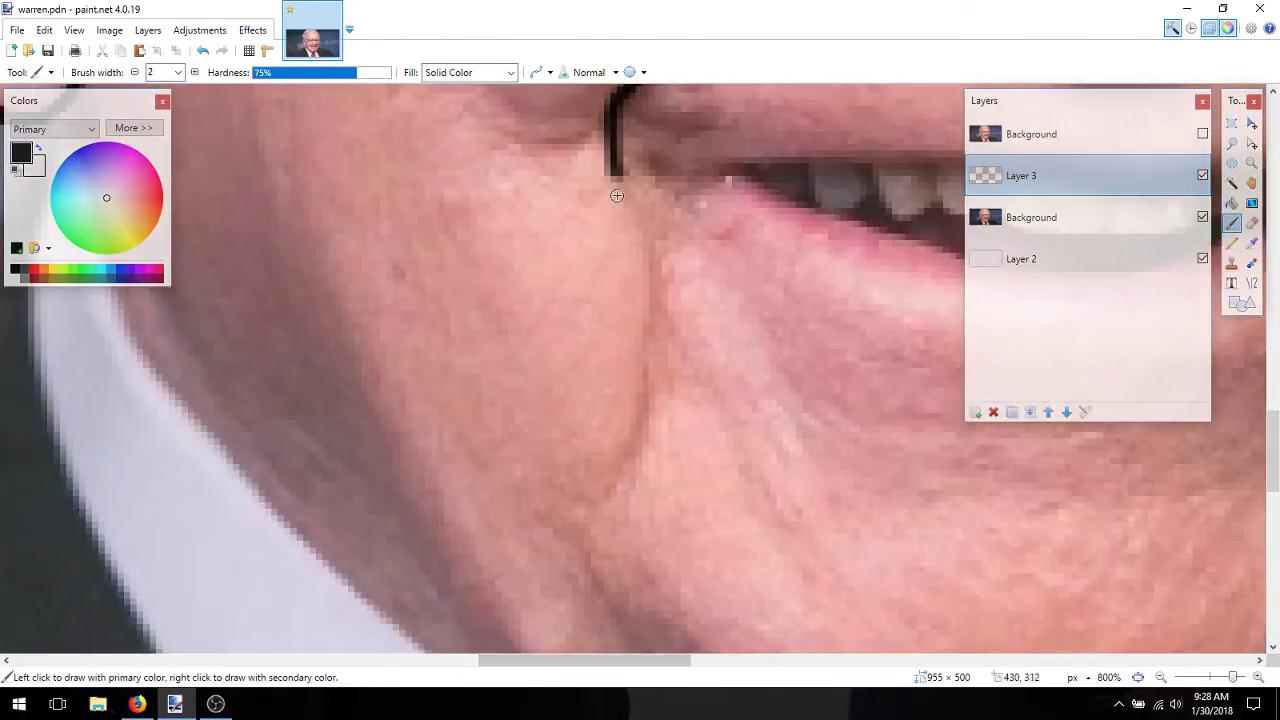
pyautogui.moveTo(645, 237)
pyautogui.mouseDown()
pyautogui.moveTo(660, 340)
pyautogui.moveTo(628, 465)
pyautogui.mouseUp()
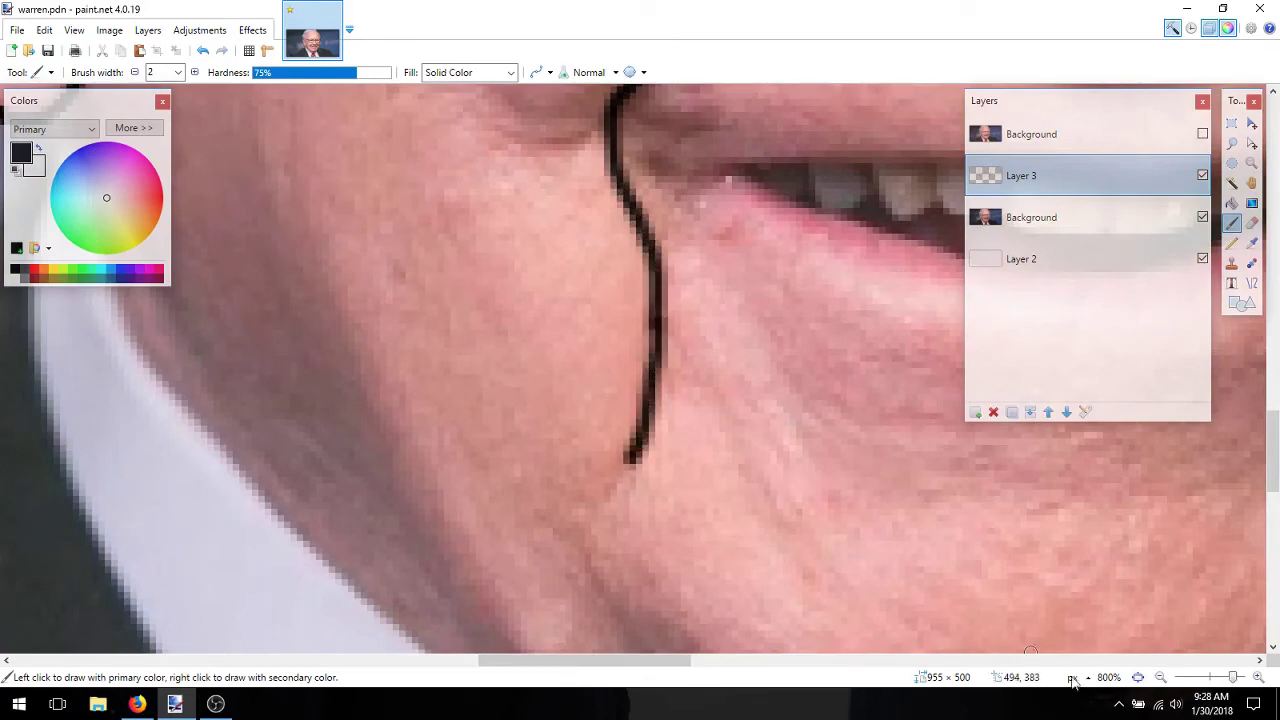
# Check the drawing with and without the lower Background photo and inspect the forehead and glasses area
pyautogui.hotkey('ctrl', '0')
pyautogui.click(1202, 217)
pyautogui.click(1202, 134)
pyautogui.click(1202, 134)
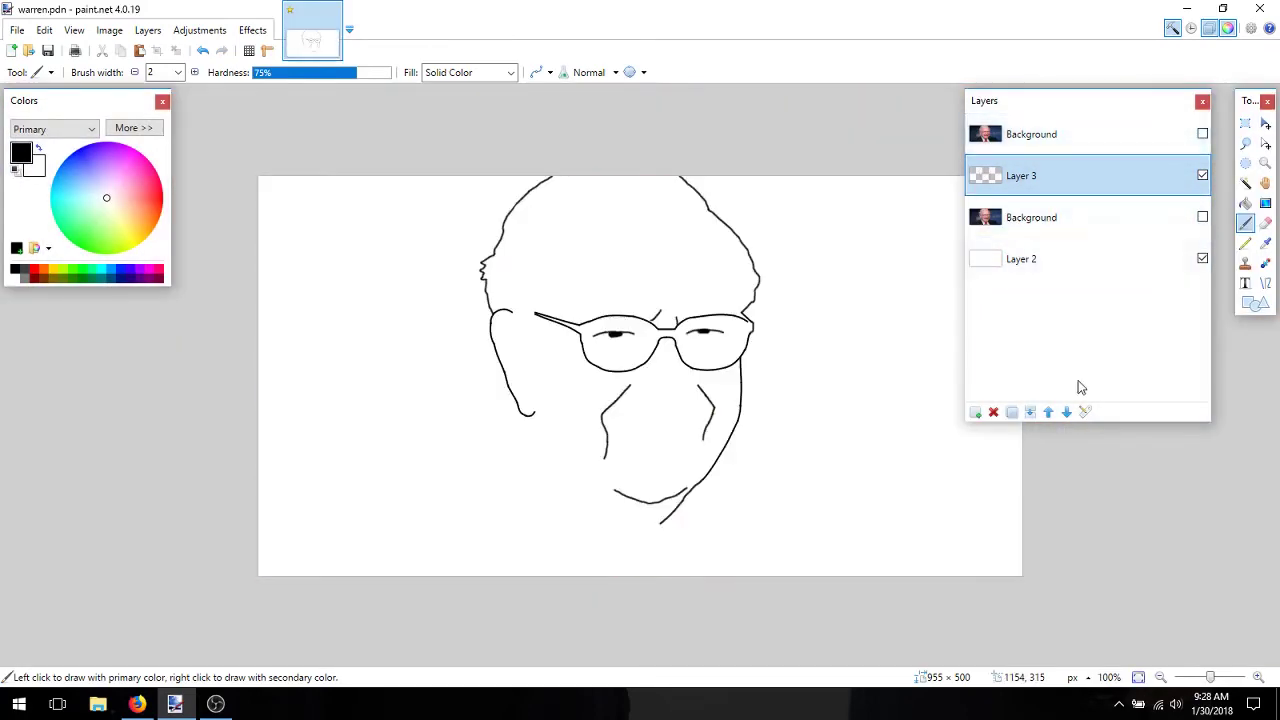
pyautogui.click(1202, 217)
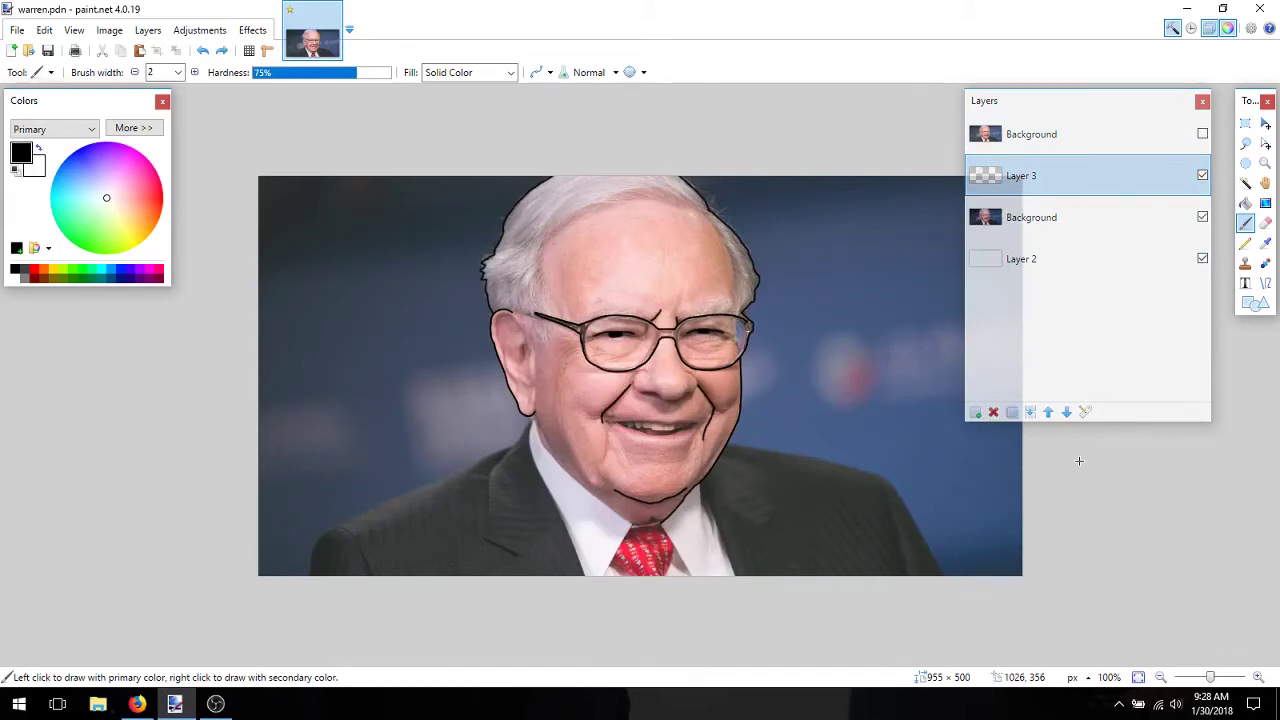
pyautogui.click(1203, 218)
pyautogui.click(1203, 218)
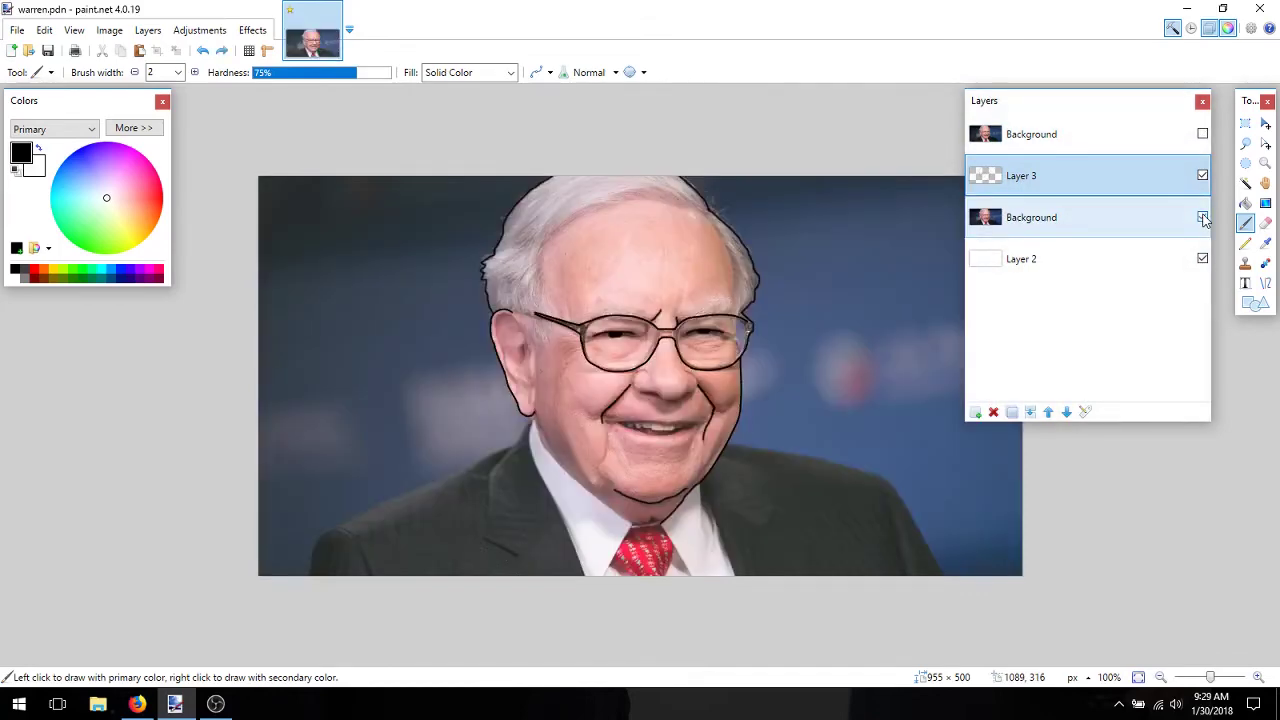
pyautogui.click(1203, 218)
pyautogui.click(1203, 218)
pyautogui.click(1203, 218)
pyautogui.click(1203, 218)
pyautogui.scroll(8, 734, 300)
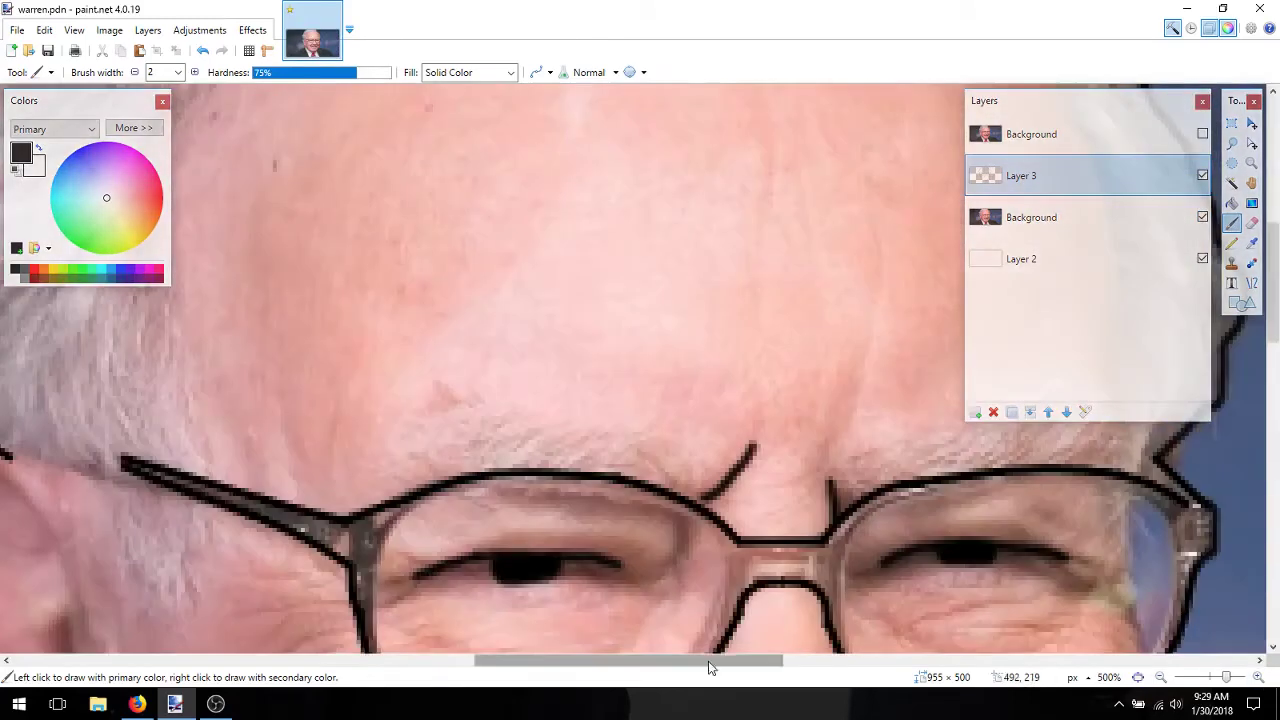
# Trace the lower part of the forehead hairline with a 2-pixel Line/Curve, from above the right lens up along the temple
pyautogui.scroll(-2, 738, 420)
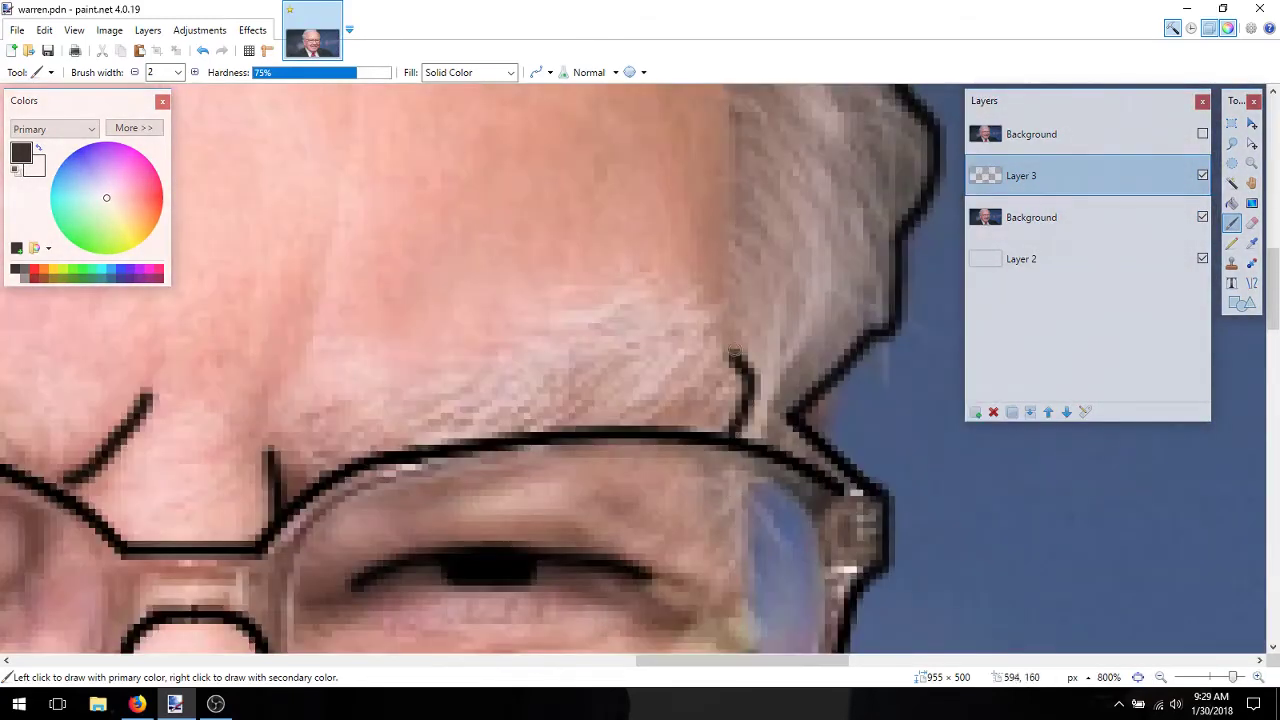
pyautogui.scroll(2, 733, 353)
pyautogui.click(1252, 283)
pyautogui.scroll(2, 740, 400)
pyautogui.moveTo(732, 486); pyautogui.dragTo(712, 218)
pyautogui.moveTo(725, 396); pyautogui.dragTo(723, 400)
pyautogui.moveTo(719, 307); pyautogui.dragTo(722, 307)
pyautogui.scroll(3, 583, 374)
pyautogui.click(583, 374)
pyautogui.scroll(1, 700, 440)
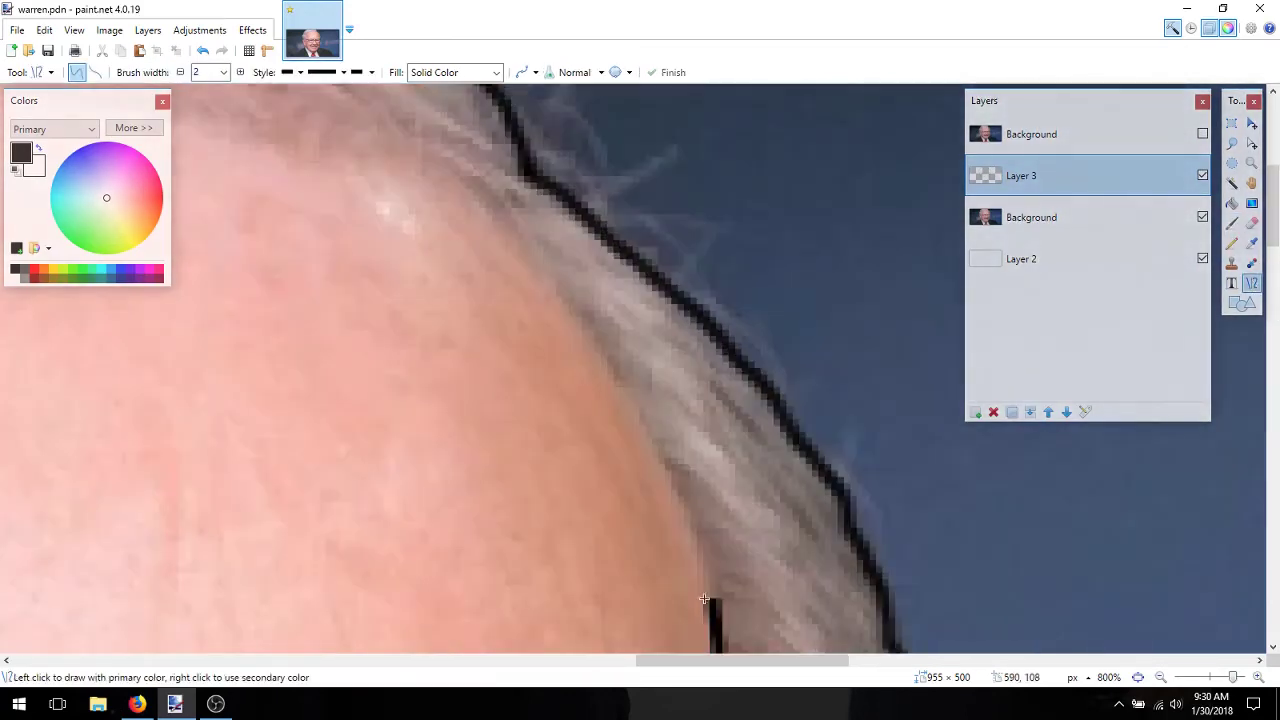
# Continue the right temple hairline upward with a second 2-pixel curve following the edge between forehead and hair
pyautogui.moveTo(713, 607); pyautogui.dragTo(617, 378)
pyautogui.moveTo(680, 531); pyautogui.dragTo(688, 529)
pyautogui.moveTo(647, 460); pyautogui.dragTo(653, 467)
pyautogui.moveTo(688, 530); pyautogui.dragTo(686, 536)
pyautogui.scroll(1, 630, 490)
pyautogui.moveTo(617, 477); pyautogui.dragTo(616, 475)
pyautogui.scroll(1, 485, 482)
pyautogui.click(485, 482)
pyautogui.moveTo(690, 660); pyautogui.dragTo(642, 678)
pyautogui.scroll(-1, 780, 570)
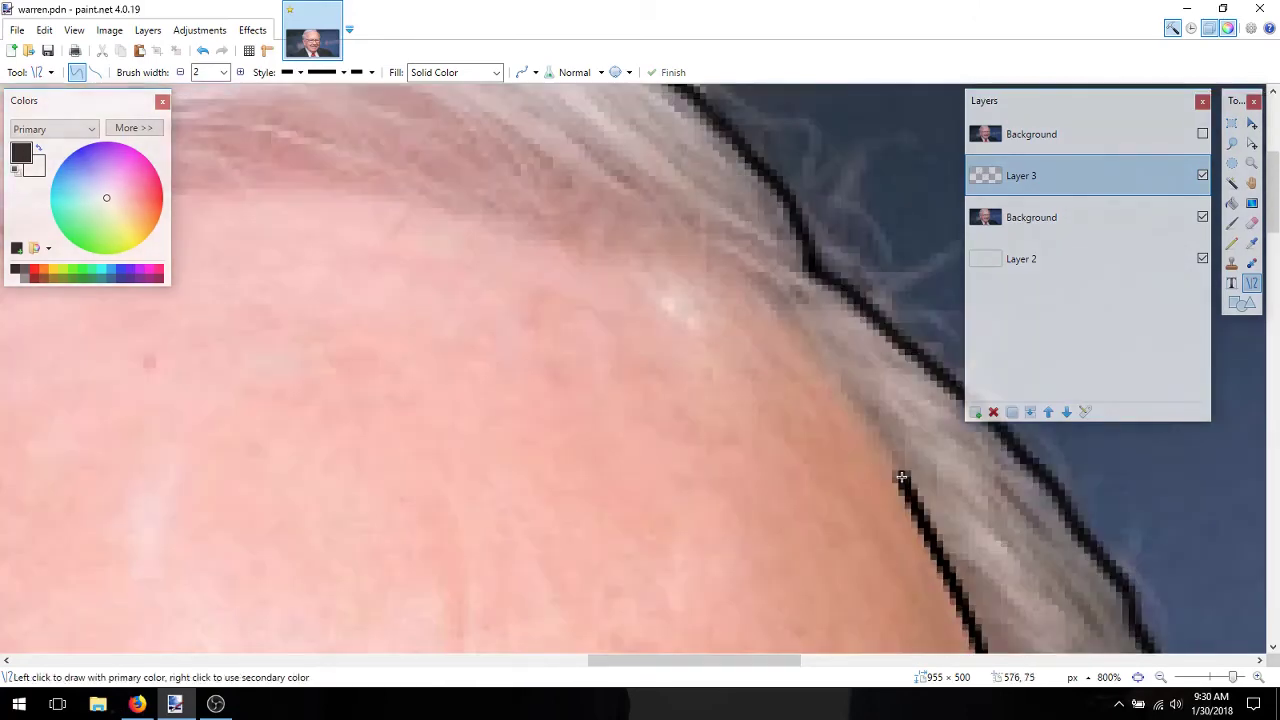
# Add a third curve extending the right hairline toward the top of the forehead, and check the drawing with the lower Background hidden
pyautogui.moveTo(902, 478); pyautogui.dragTo(786, 320)
pyautogui.moveTo(823, 374); pyautogui.dragTo(829, 371)
pyautogui.moveTo(865, 428); pyautogui.dragTo(868, 440)
pyautogui.scroll(-8, 866, 440)
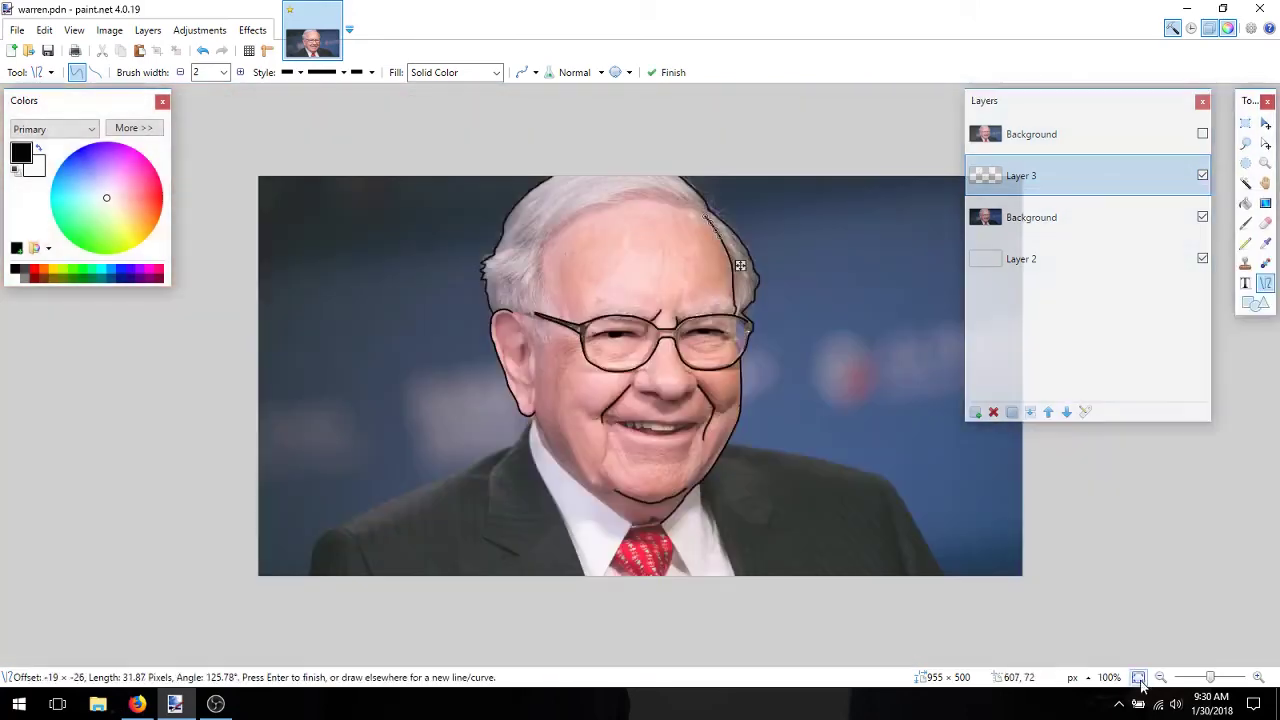
pyautogui.click(1202, 218)
pyautogui.click(1202, 218)
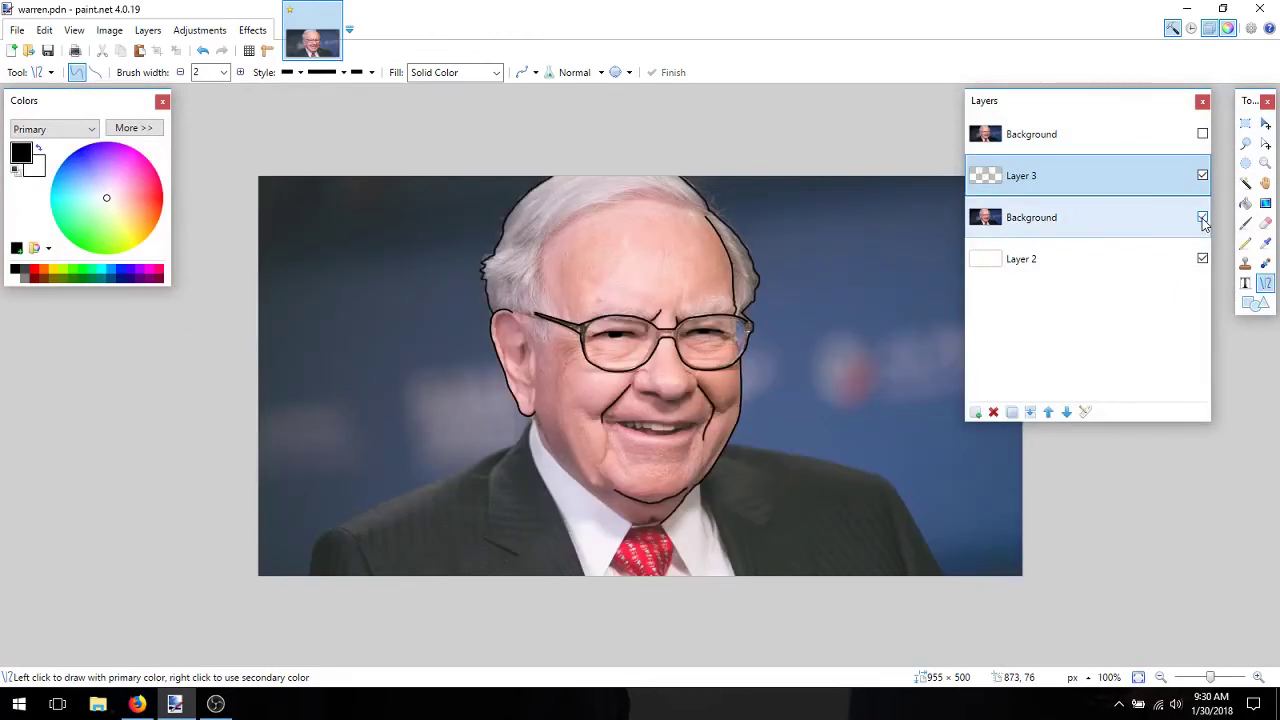
pyautogui.click(1202, 218)
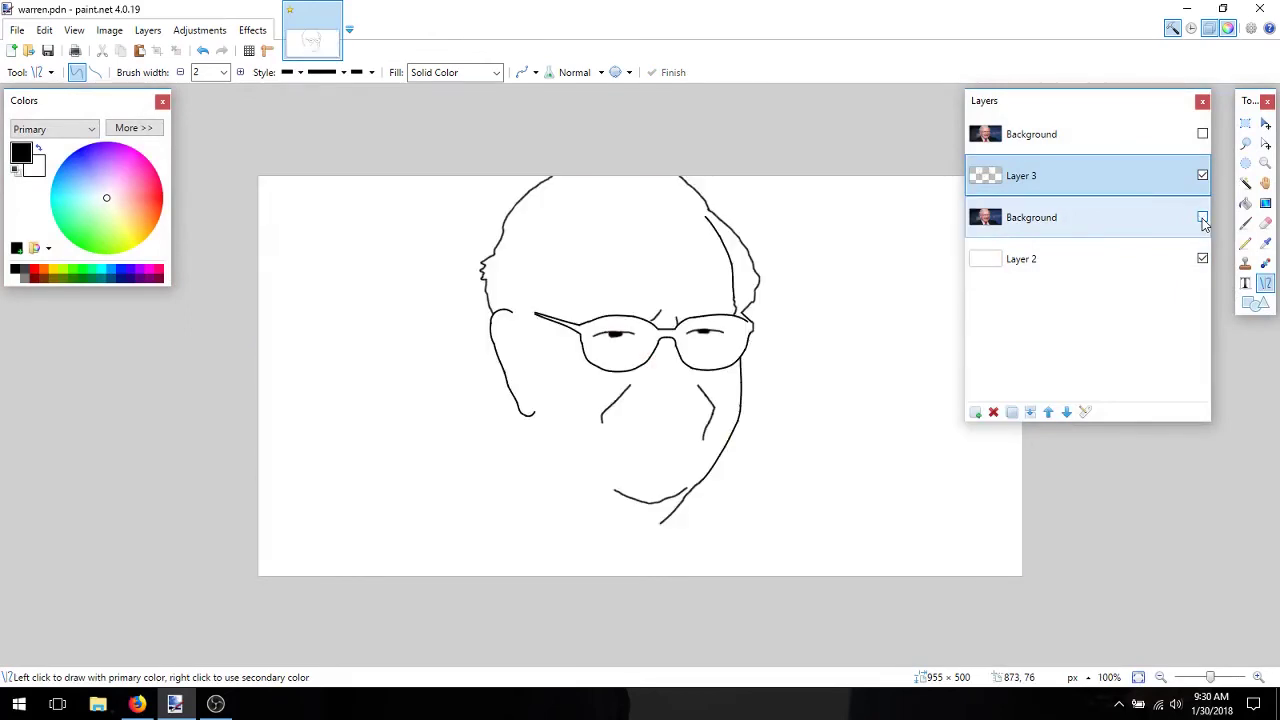
pyautogui.click(1202, 218)
pyautogui.click(1202, 218)
# Erase both smile folds beside the nose and mouth with a 40-pixel eraser and compare the drawing with the upper Background photo
pyautogui.click(1265, 223)
pyautogui.click(178, 73)
pyautogui.click(166, 330)
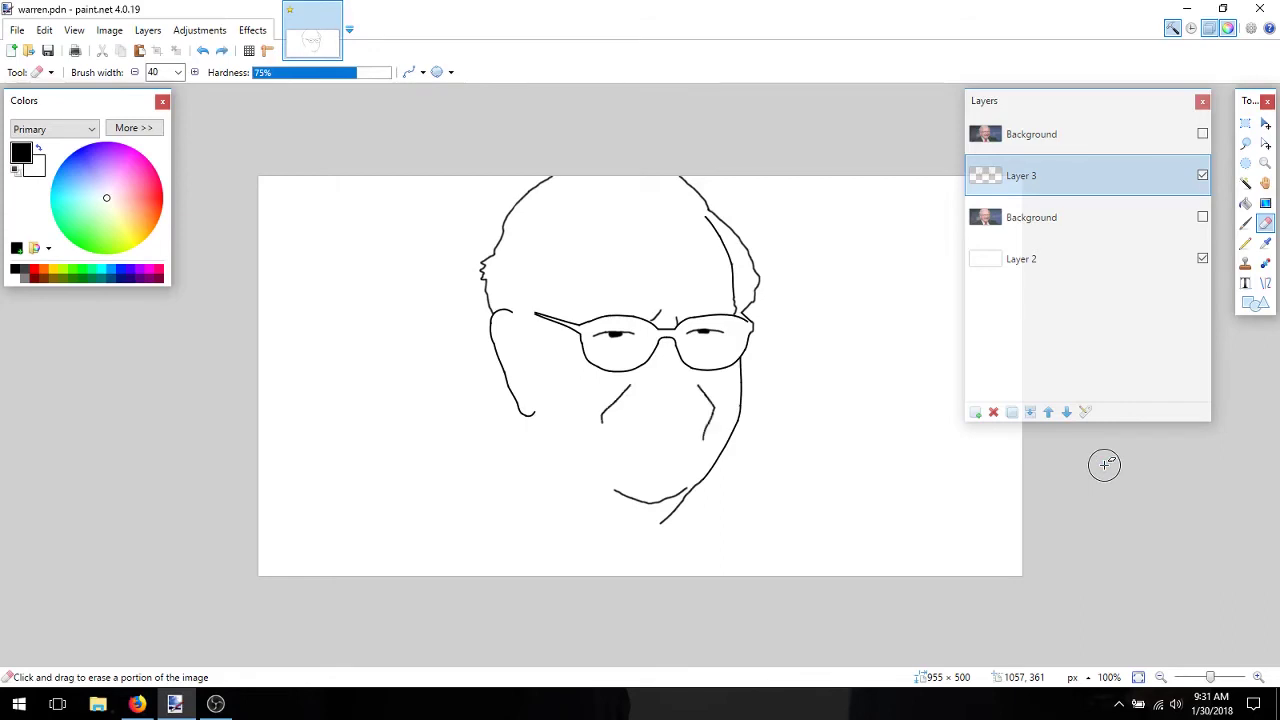
pyautogui.click(1202, 134)
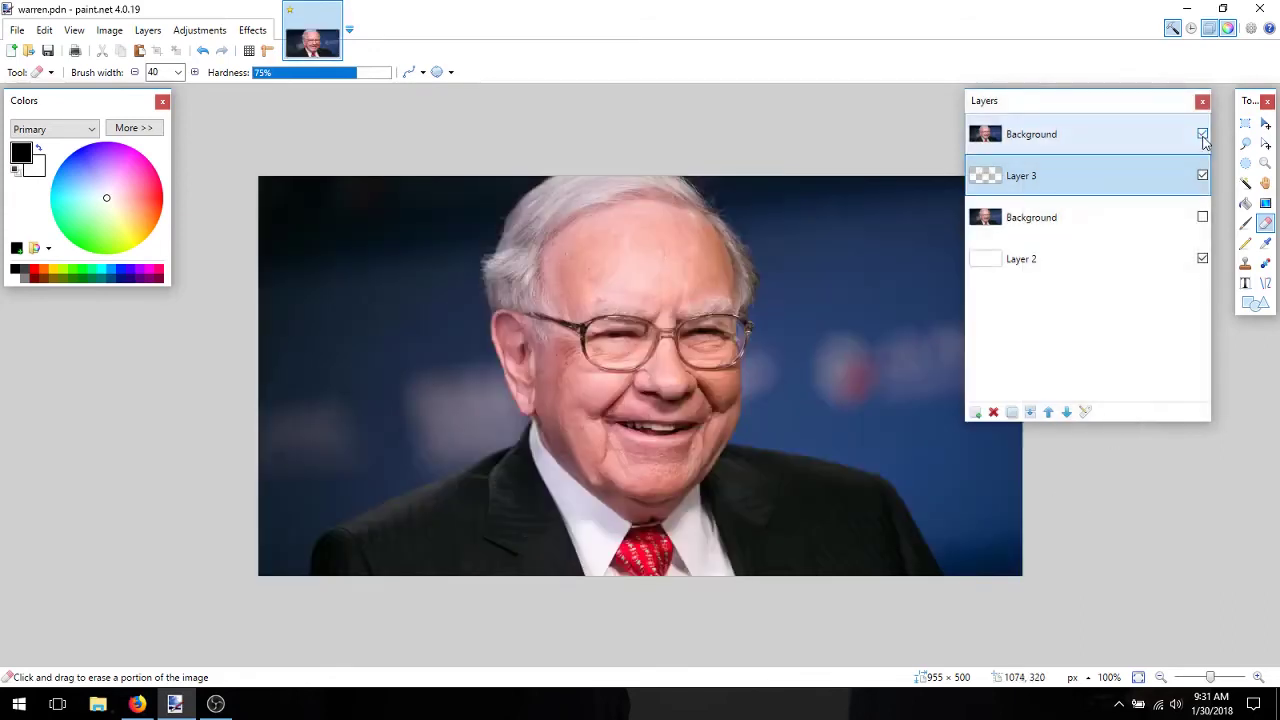
pyautogui.click(1202, 134)
pyautogui.click(1202, 134)
pyautogui.click(1202, 134)
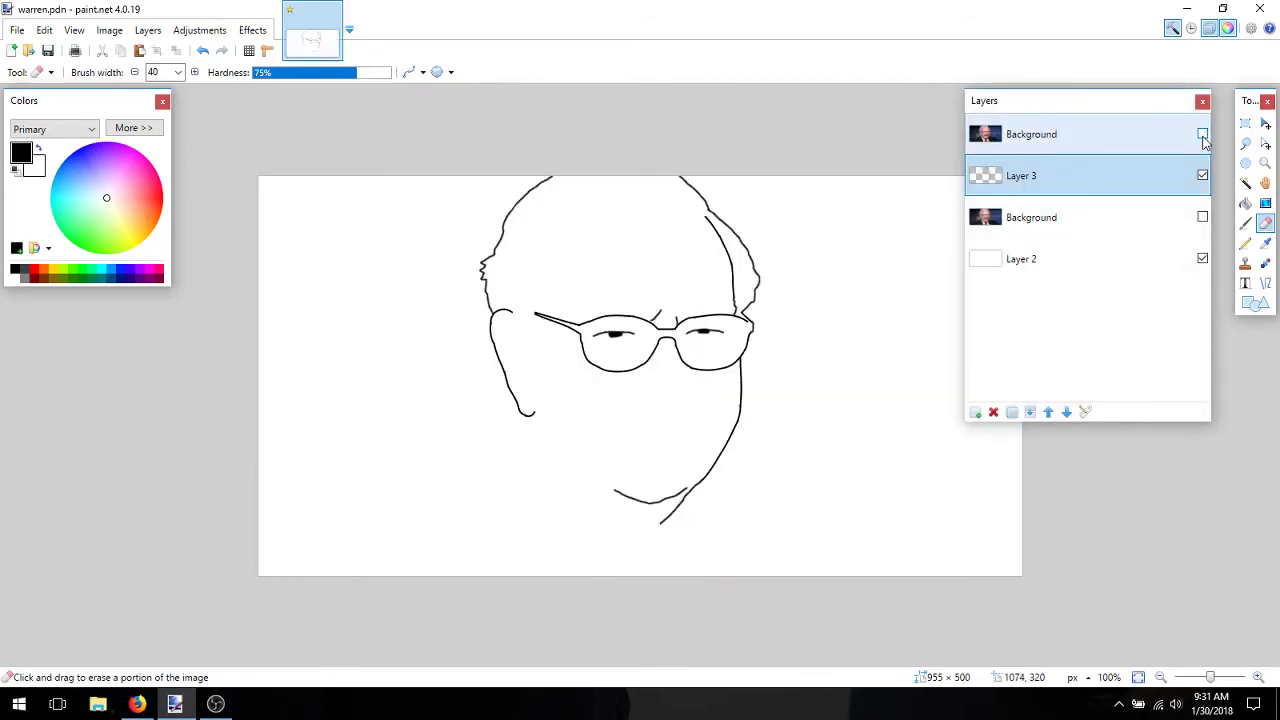
pyautogui.click(1202, 134)
pyautogui.click(1202, 134)
# Trace the two inner shirt collar edges over the lower Background photo as straight lines from the neck to the image's lower edge
pyautogui.click(1203, 218)
pyautogui.click(1258, 678)
pyautogui.click(1258, 678)
pyautogui.click(1258, 678)
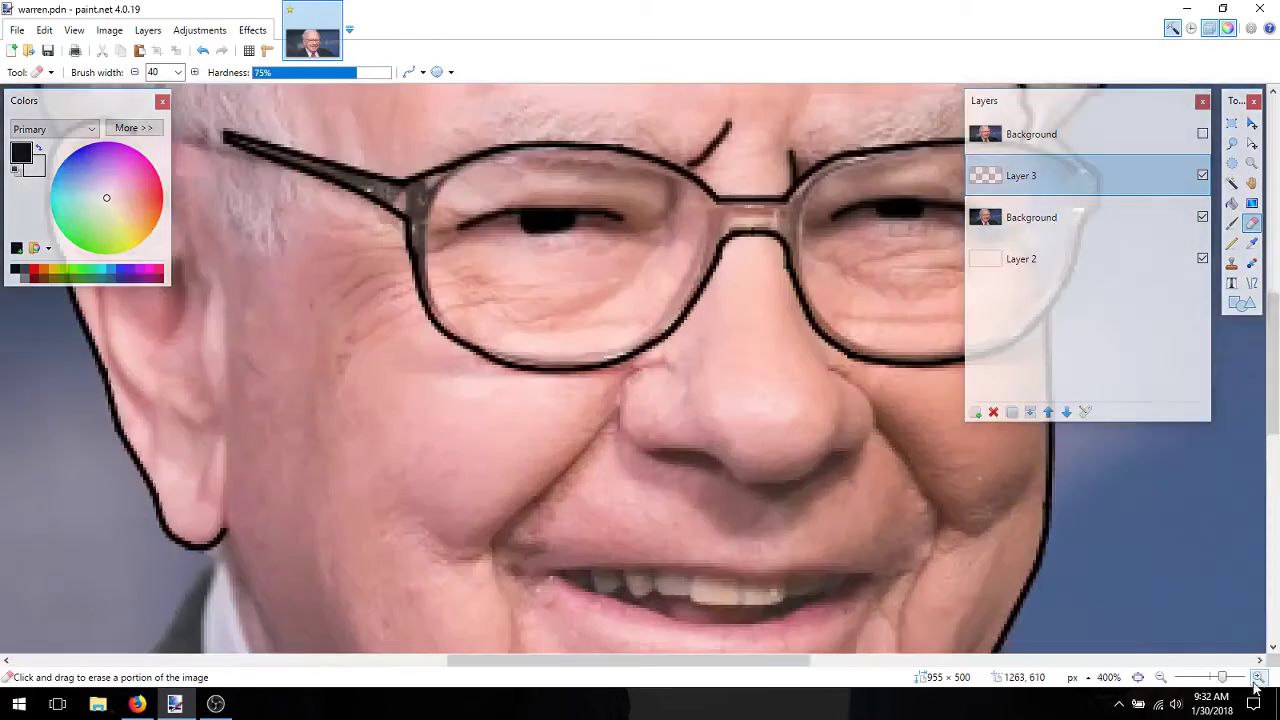
pyautogui.click(1273, 600)
pyautogui.click(1252, 283)
pyautogui.scroll(1, 866, 489)
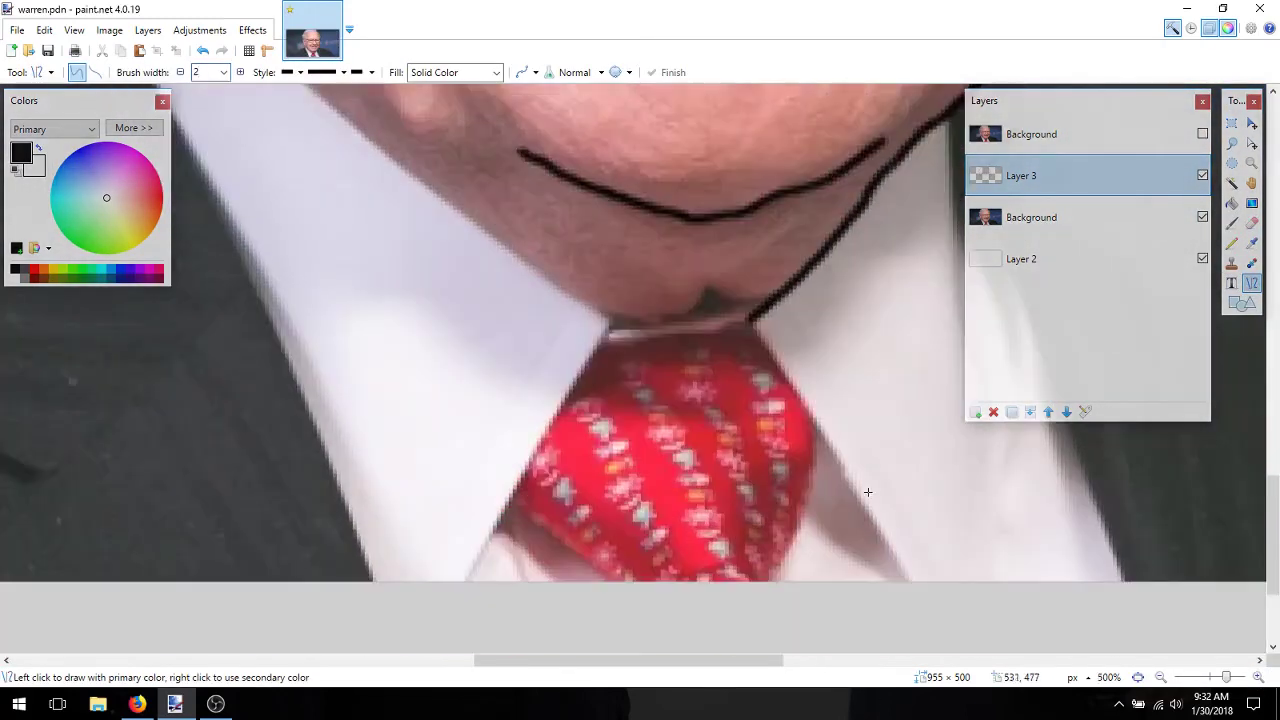
pyautogui.moveTo(958, 651); pyautogui.dragTo(748, 321)
pyautogui.moveTo(426, 651); pyautogui.dragTo(610, 322)
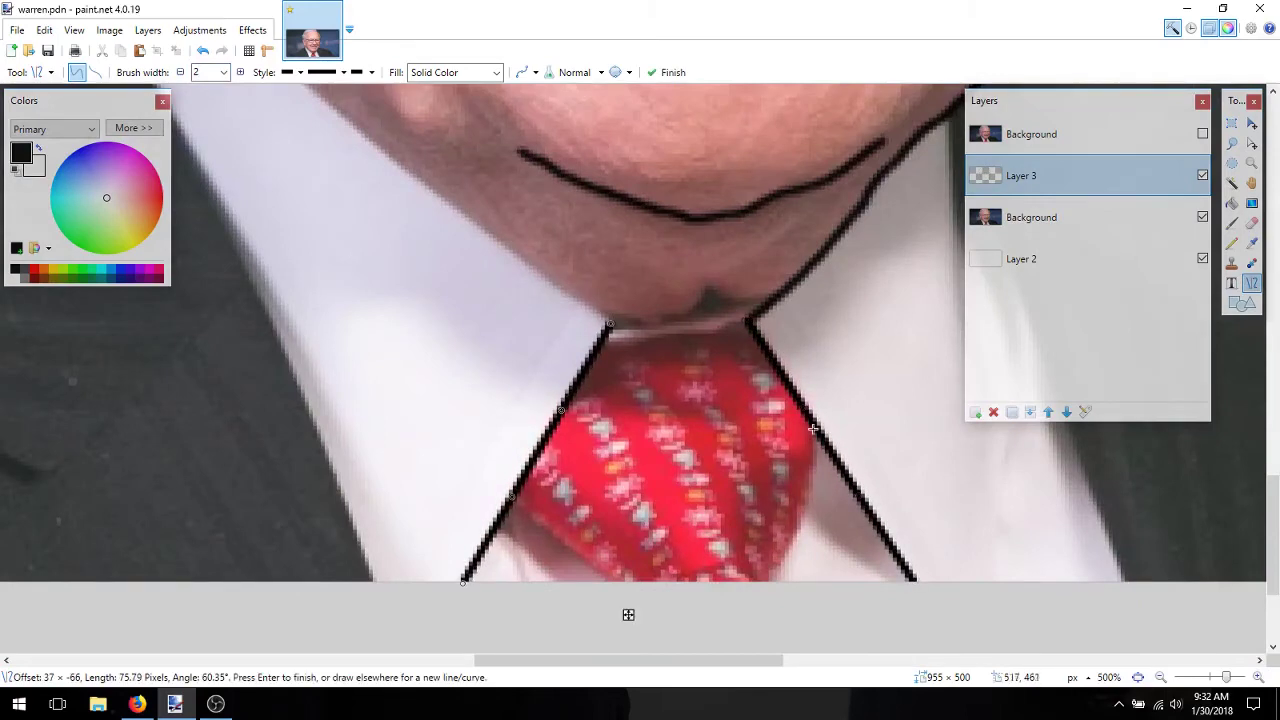
# Trace the right and left edges of the tie knot with curves and view them with the lower Background hidden
pyautogui.moveTo(814, 427); pyautogui.dragTo(767, 584)
pyautogui.moveTo(783, 531); pyautogui.dragTo(795, 533)
pyautogui.moveTo(798, 480); pyautogui.dragTo(807, 482)
pyautogui.moveTo(615, 583)
pyautogui.mouseDown()
pyautogui.moveTo(537, 534)
pyautogui.moveTo(510, 499)
pyautogui.mouseUp()
pyautogui.moveTo(545, 527); pyautogui.dragTo(540, 527)
pyautogui.moveTo(580, 555); pyautogui.dragTo(581, 558)
pyautogui.click(1138, 677)
pyautogui.click(1202, 217)
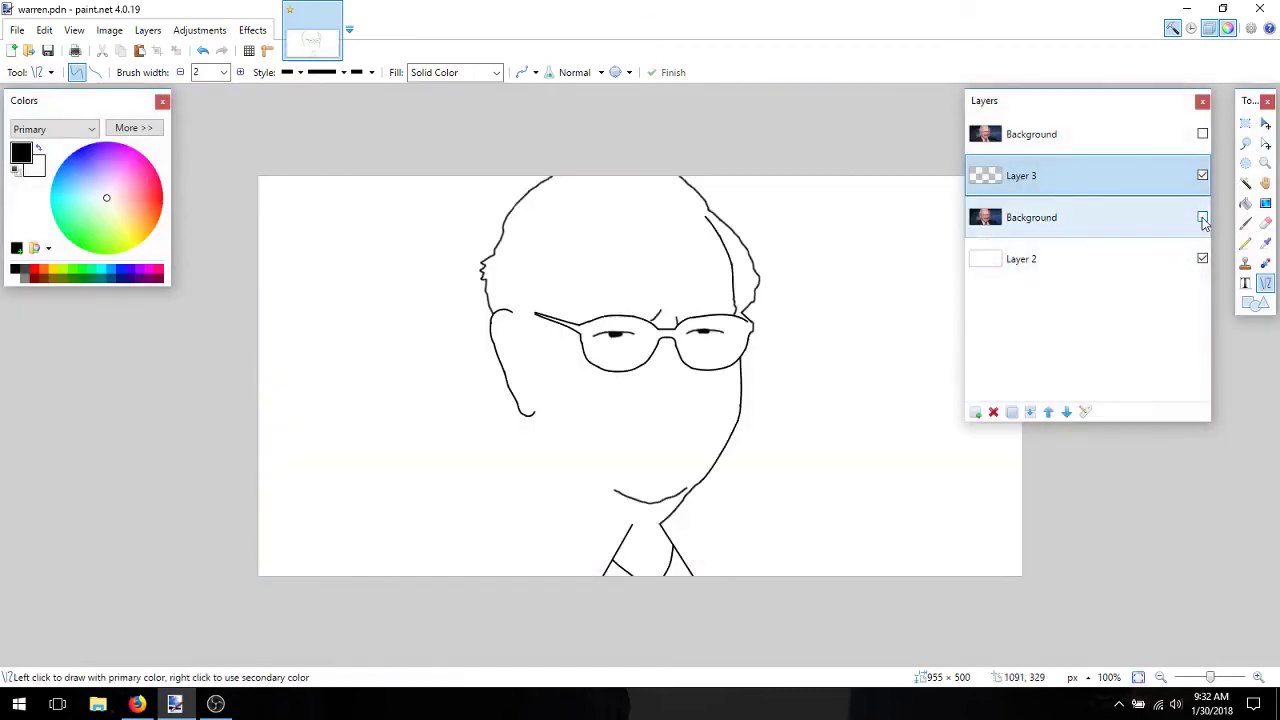
# Try to erase the collar and tie lines with a 40-pixel eraser
pyautogui.click(1265, 223)
pyautogui.click(178, 72)
pyautogui.click(163, 305)
pyautogui.moveTo(679, 583); pyautogui.dragTo(655, 539)
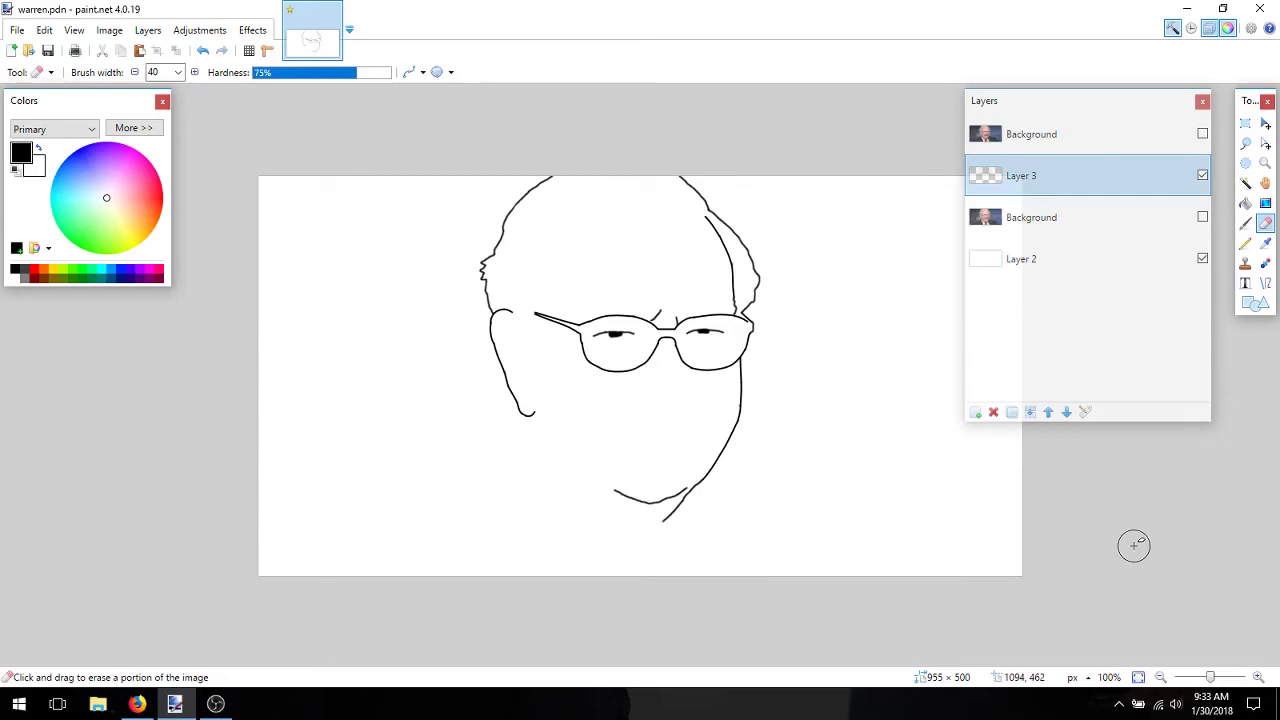
pyautogui.click(1202, 217)
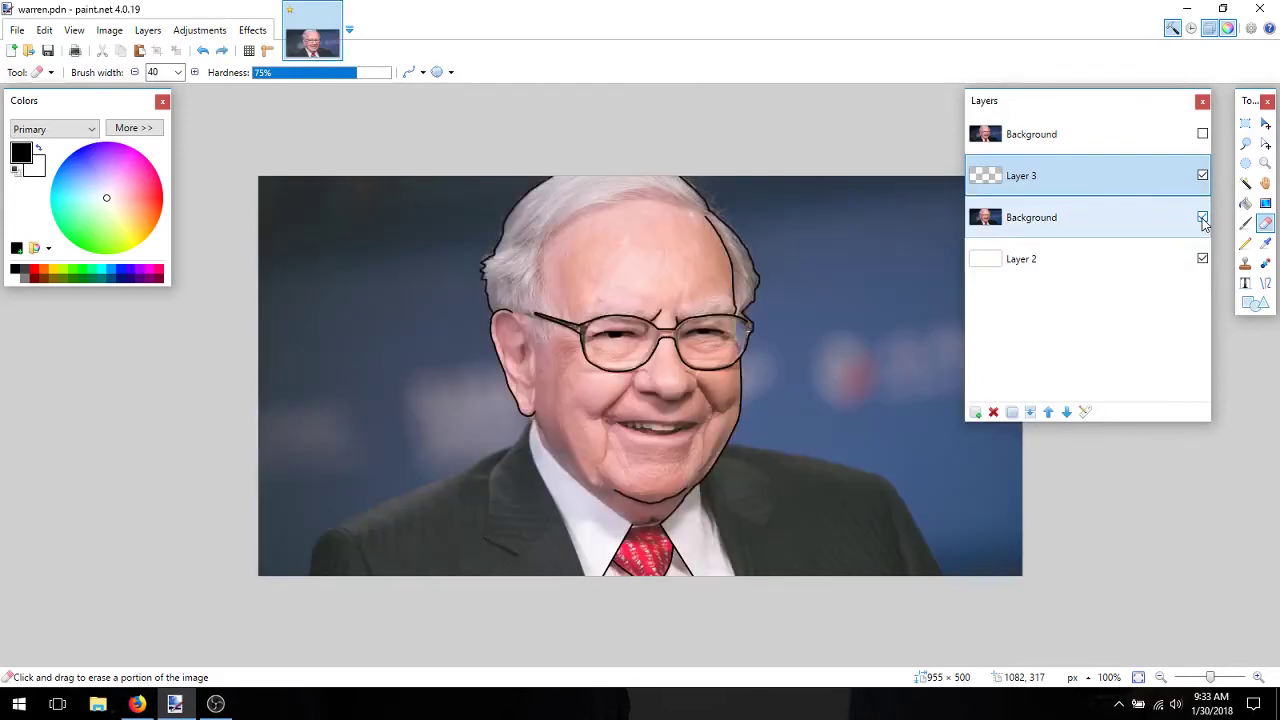
# Examine the collar and tie lines against the portrait by toggling the Background layers and stepping back and forth through the last edits
pyautogui.press('o')
pyautogui.click(1202, 218)
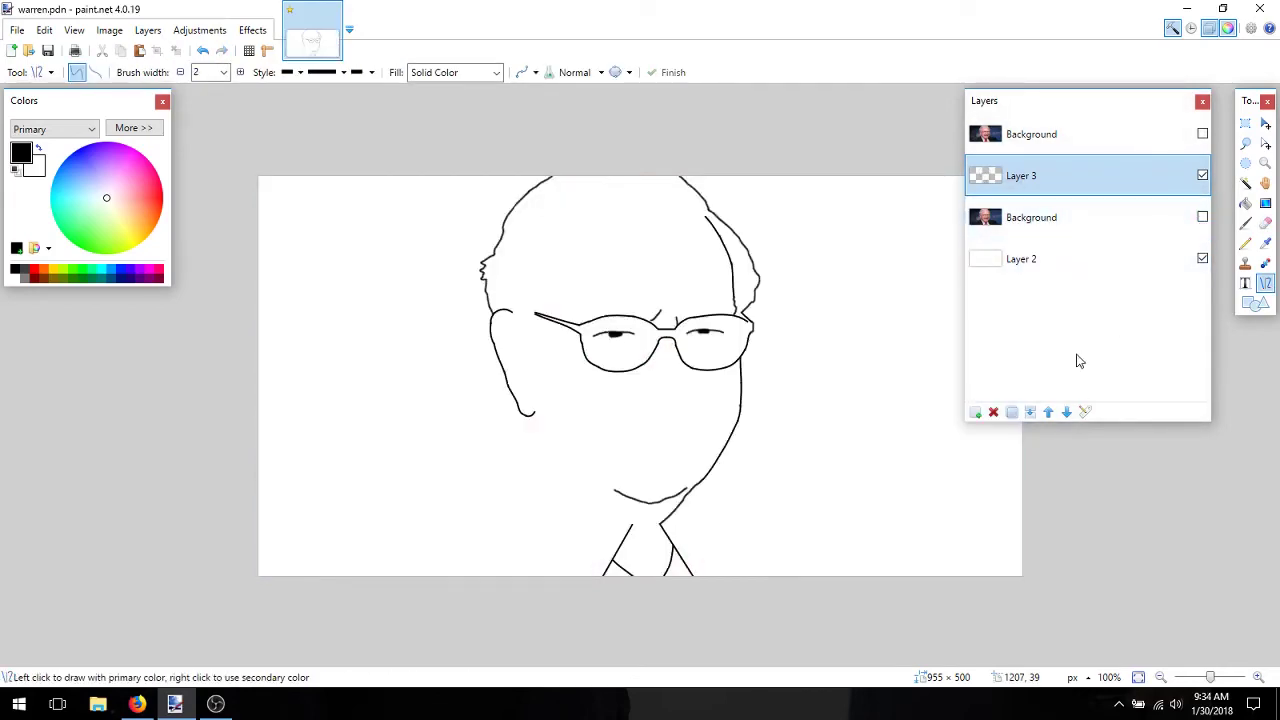
pyautogui.click(1202, 217)
pyautogui.hotkey('ctrl', 'z')
pyautogui.hotkey('ctrl', 'z')
pyautogui.hotkey('ctrl', 'y')
pyautogui.hotkey('ctrl', 'y')
pyautogui.hotkey('ctrl', 'y')
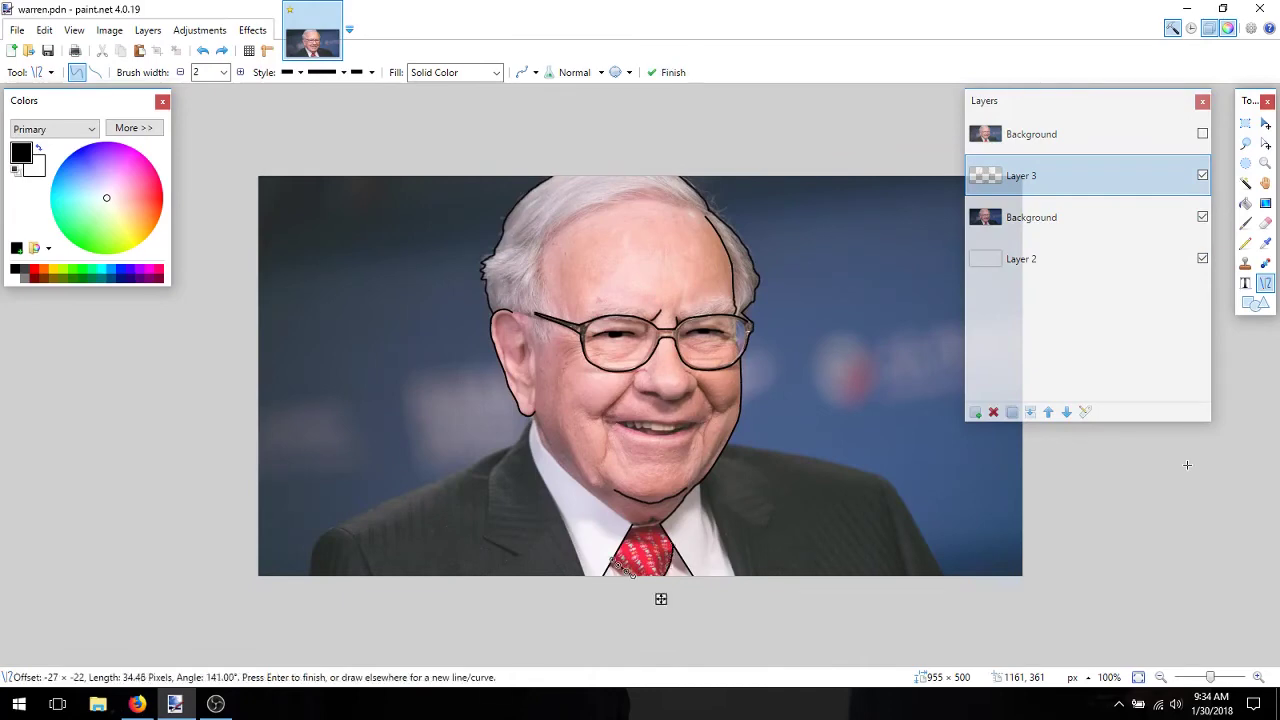
pyautogui.click(1202, 134)
pyautogui.click(1202, 135)
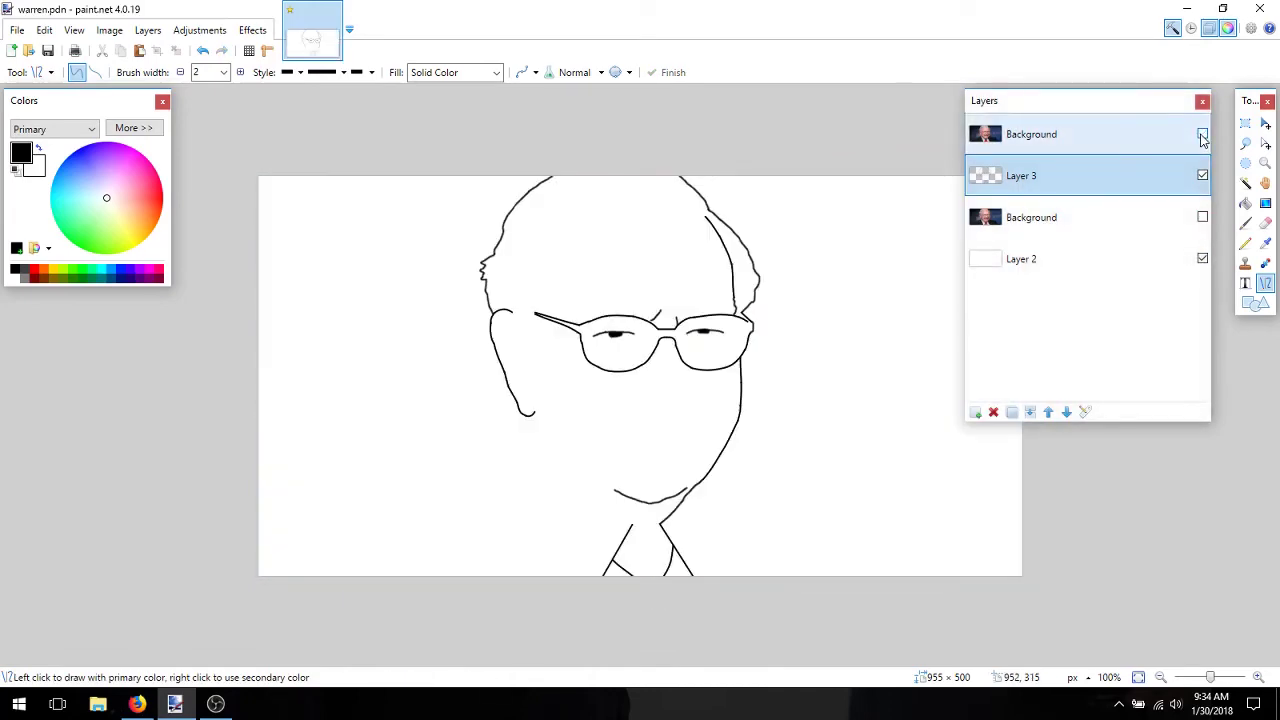
pyautogui.click(1202, 135)
pyautogui.click(1202, 135)
# Erase the collar and tie lines below the chin with a 40-pixel eraser
pyautogui.press('e')
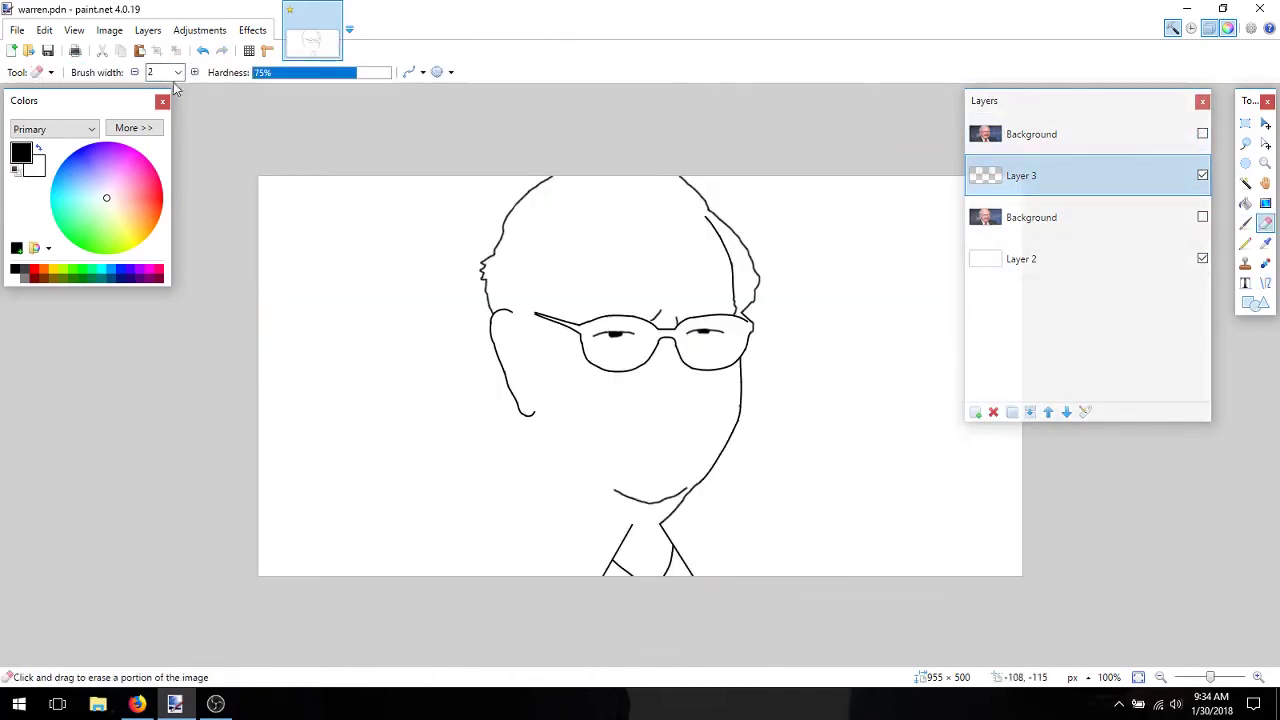
pyautogui.click(1202, 134)
pyautogui.click(1202, 134)
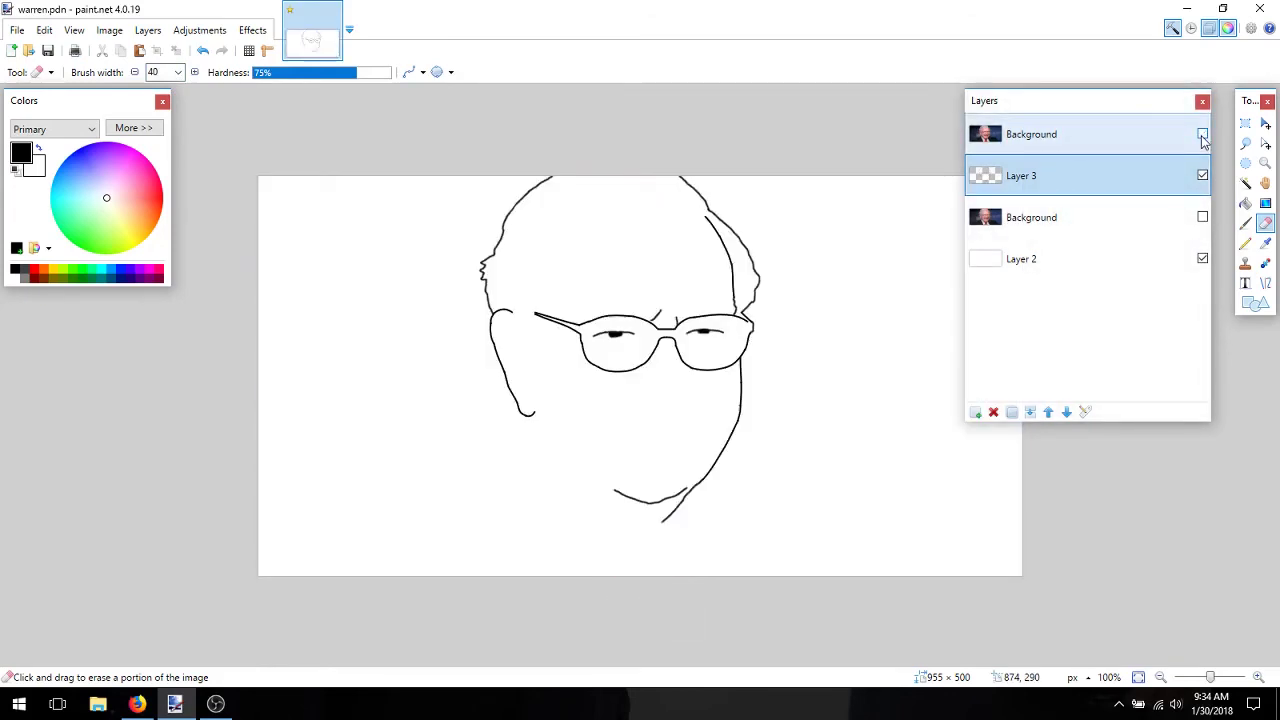
# Compare the line drawing with the portrait by repeatedly showing and hiding the upper Background layer
pyautogui.click(1202, 135)
pyautogui.click(1202, 135)
pyautogui.click(1202, 135)
pyautogui.click(1202, 135)
pyautogui.click(1202, 135)
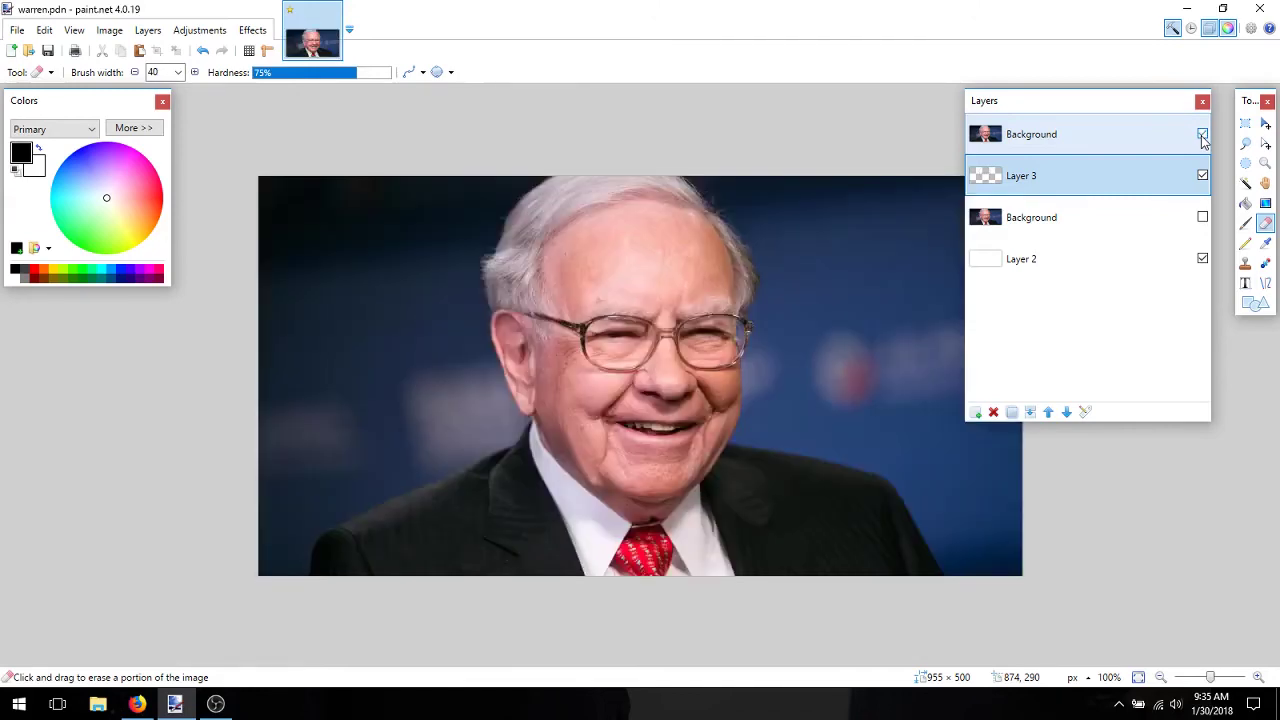
pyautogui.click(1202, 135)
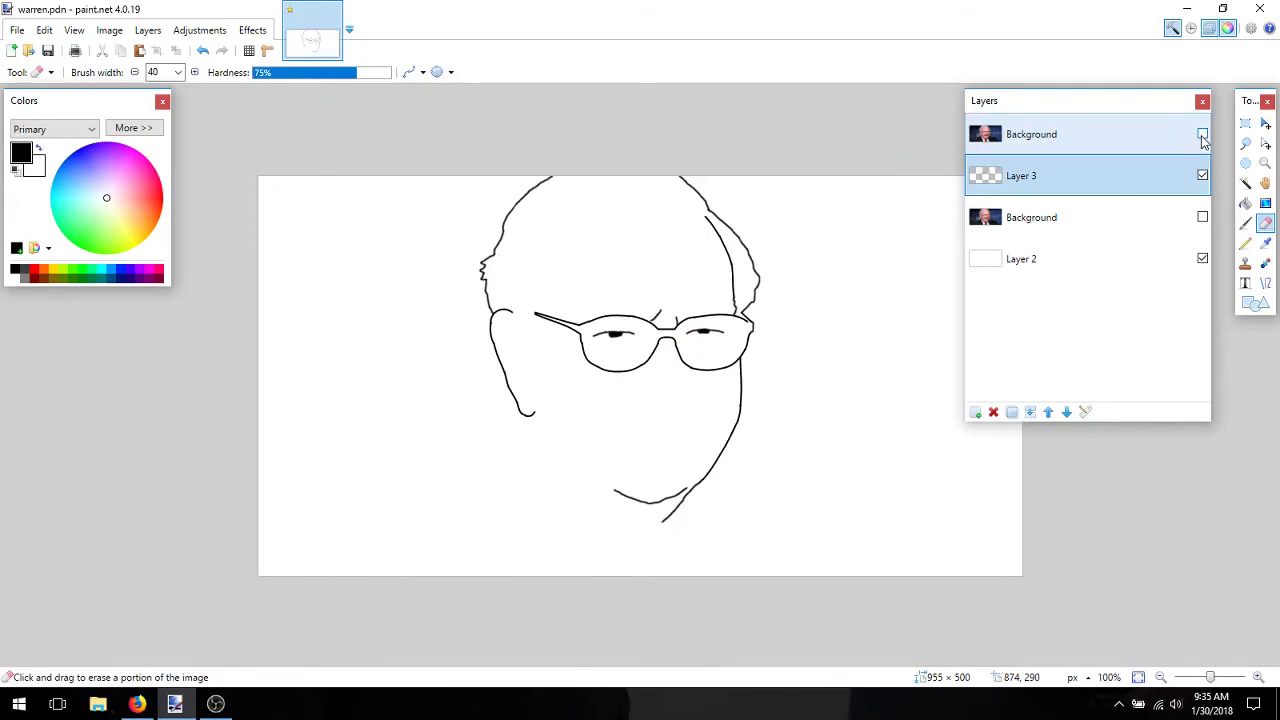
pyautogui.click(1202, 135)
# Trace the right half of the upper lip's lower edge over the lower Background photo with a 2-pixel curve
pyautogui.click(1203, 218)
pyautogui.click(1202, 135)
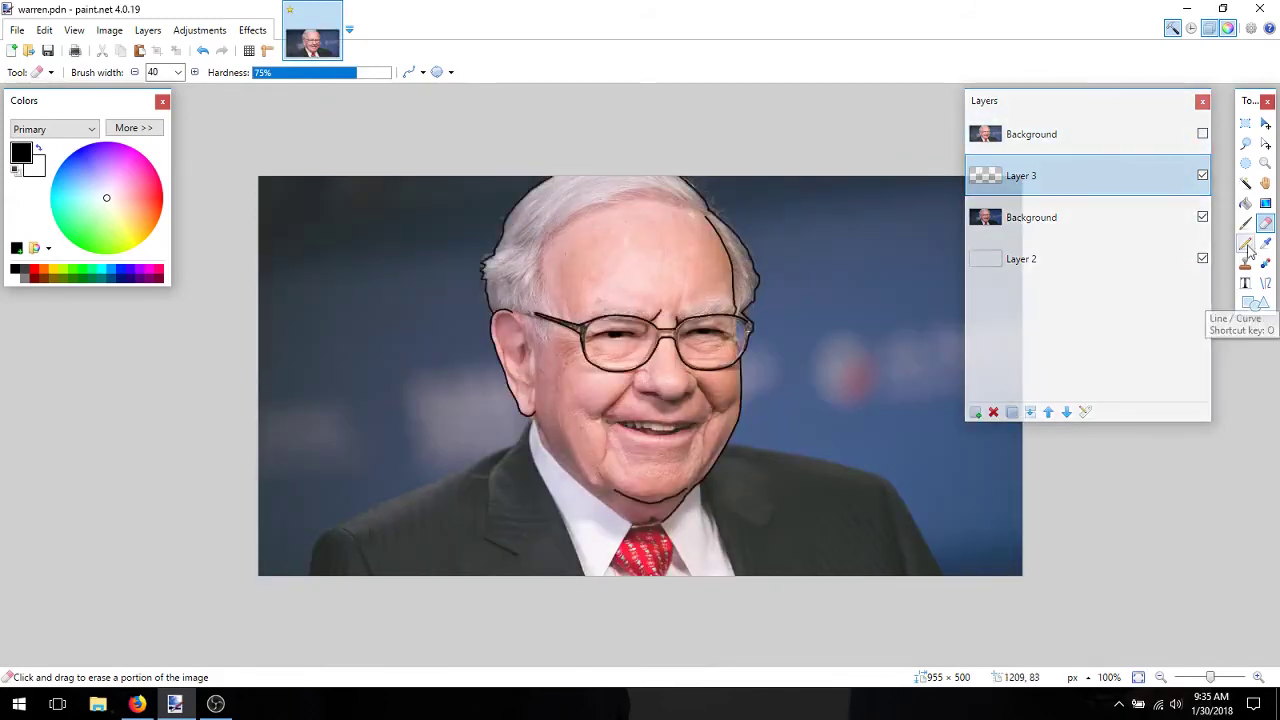
pyautogui.click(1246, 223)
pyautogui.click(1259, 677)
pyautogui.click(1259, 677)
pyautogui.tripleClick(1259, 677)
pyautogui.moveTo(1273, 372); pyautogui.dragTo(1273, 440)
pyautogui.doubleClick(163, 73)
pyautogui.moveTo(614, 661); pyautogui.dragTo(697, 661)
pyautogui.click(1258, 677)
pyautogui.click(1252, 283)
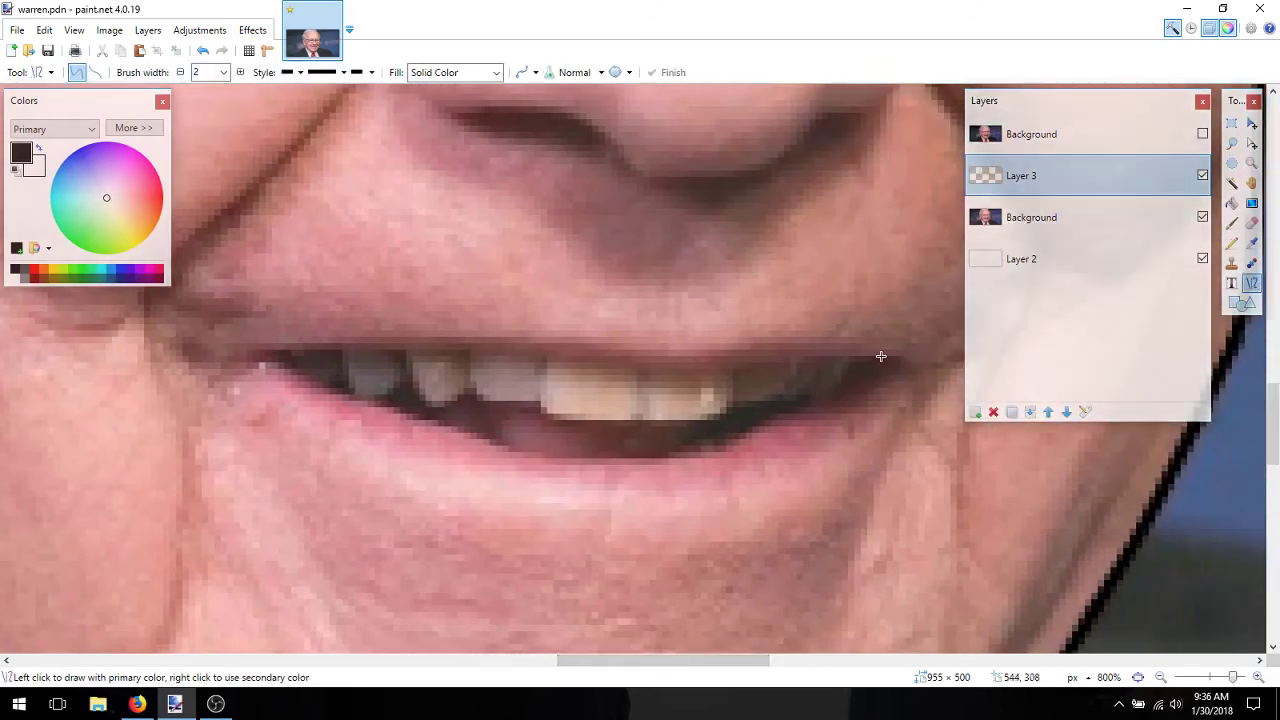
pyautogui.moveTo(883, 358); pyautogui.dragTo(646, 372)
pyautogui.moveTo(804, 363); pyautogui.dragTo(792, 364)
pyautogui.moveTo(725, 367)
pyautogui.mouseDown()
pyautogui.moveTo(717, 394)
pyautogui.moveTo(721, 369)
pyautogui.mouseUp()
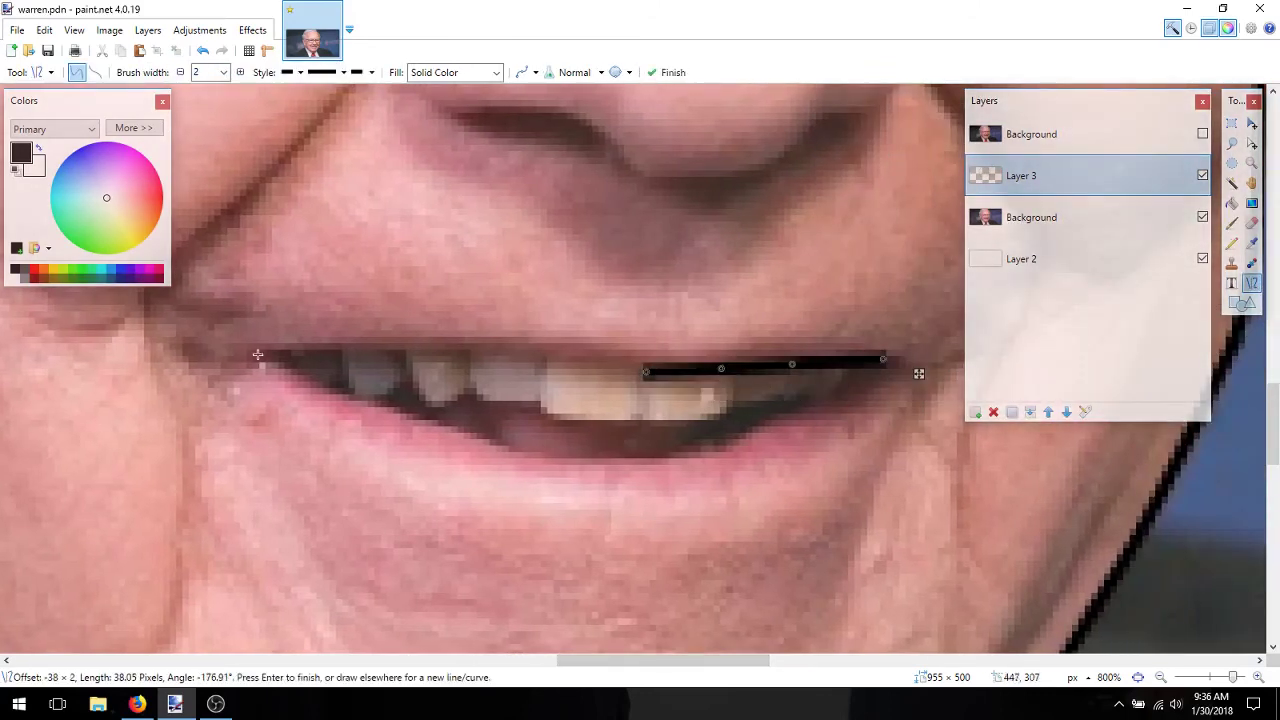
# Trace the left half of the upper lip's lower edge, join both halves with the Paintbrush, and check the mouth line without the photo
pyautogui.moveTo(256, 353); pyautogui.dragTo(563, 359)
pyautogui.moveTo(461, 357)
pyautogui.mouseDown()
pyautogui.moveTo(460, 411)
pyautogui.moveTo(467, 354)
pyautogui.mouseUp()
pyautogui.moveTo(358, 355)
pyautogui.mouseDown()
pyautogui.moveTo(337, 378)
pyautogui.moveTo(356, 354)
pyautogui.mouseUp()
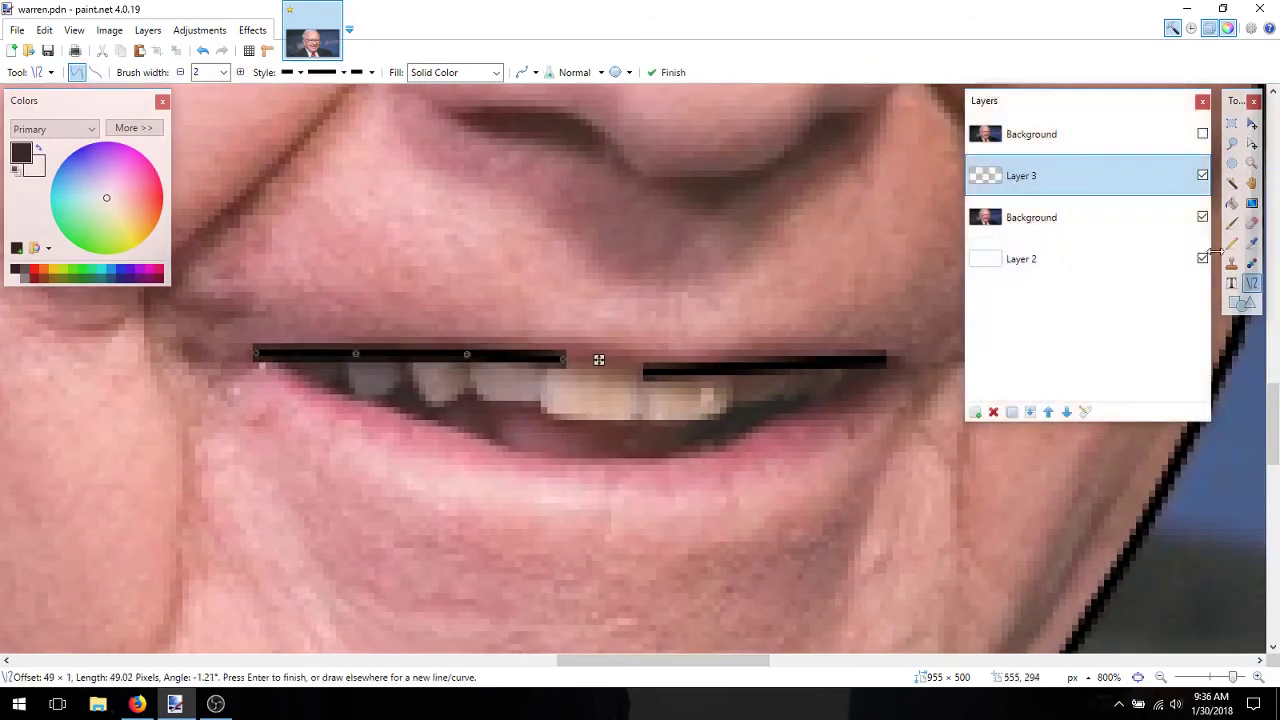
pyautogui.click(1231, 222)
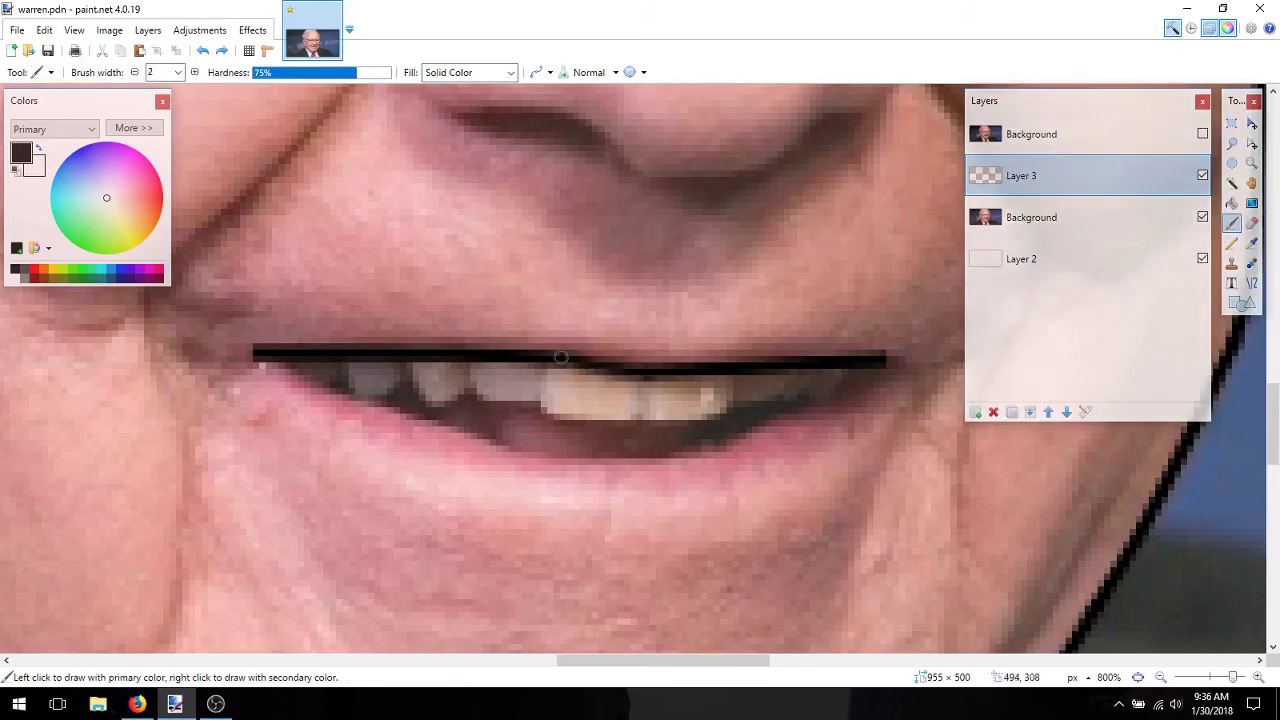
pyautogui.click(1138, 677)
pyautogui.click(1202, 217)
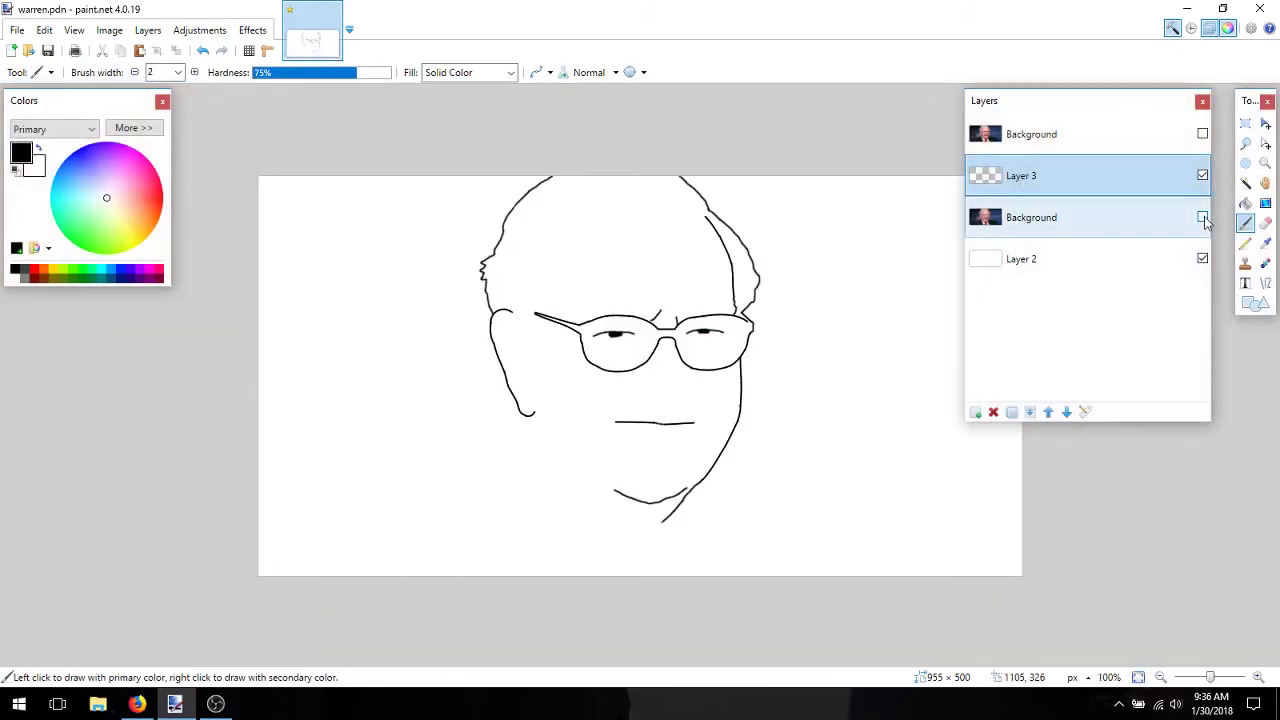
pyautogui.click(1202, 217)
pyautogui.click(1202, 217)
pyautogui.click(1202, 217)
pyautogui.click(1203, 217)
# Undo the whole mouth line
pyautogui.hotkey('ctrl', 'z')
pyautogui.hotkey('ctrl', 'z')
pyautogui.hotkey('ctrl', 'z')
pyautogui.hotkey('ctrl', 'z')
pyautogui.hotkey('ctrl', 'z')
pyautogui.hotkey('ctrl', 'z')
pyautogui.hotkey('ctrl', 'z')
pyautogui.hotkey('ctrl', 'z')
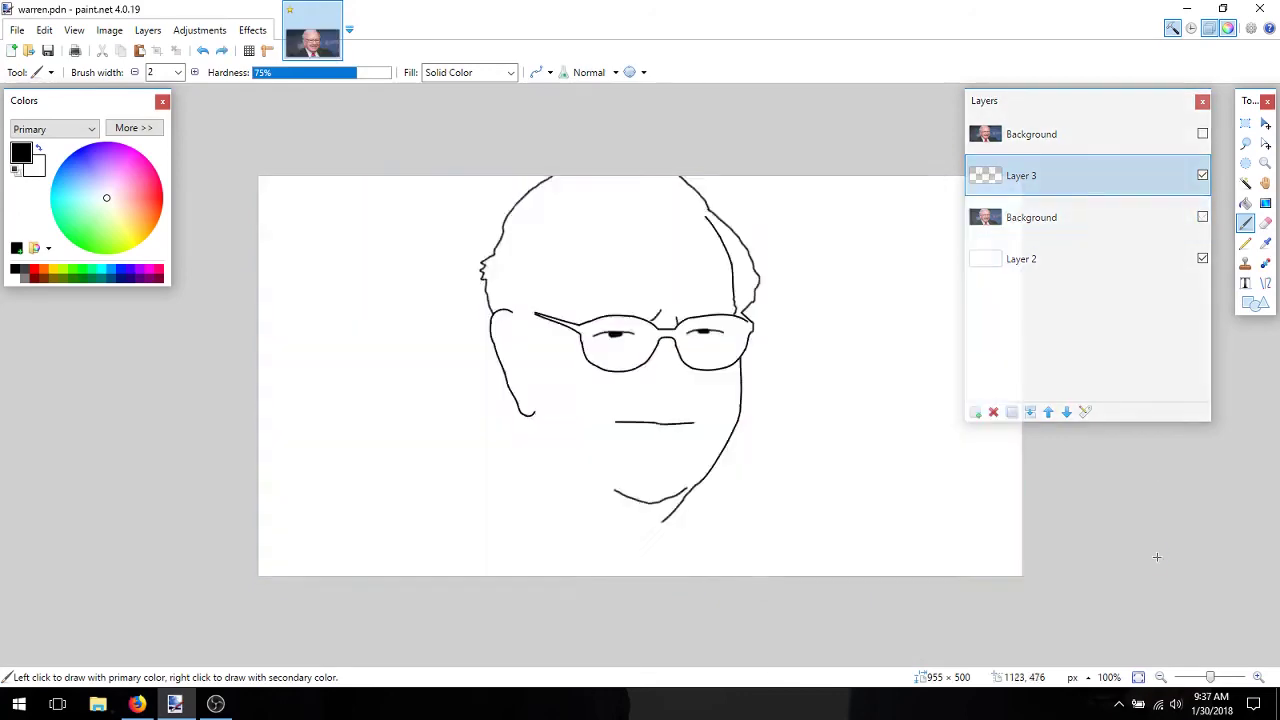
# Examine which facial features the drawing lacks by toggling the Background photos over and under it
pyautogui.click(1202, 217)
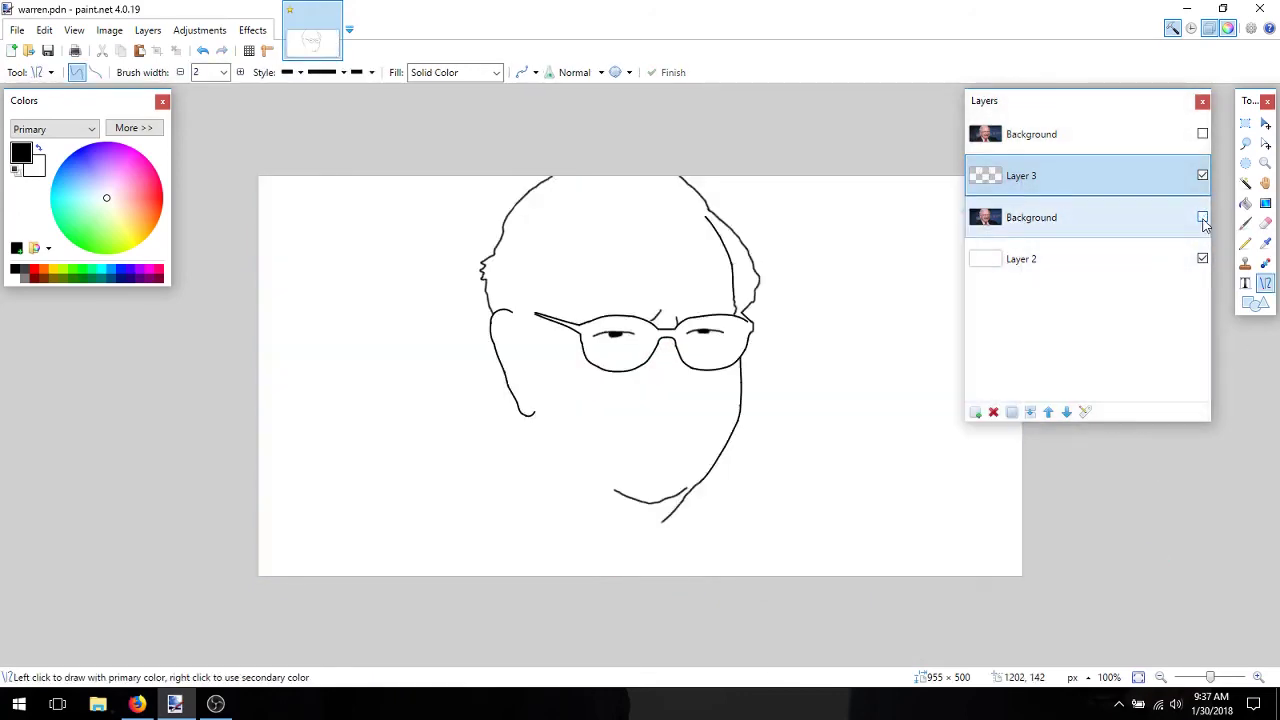
pyautogui.click(1202, 134)
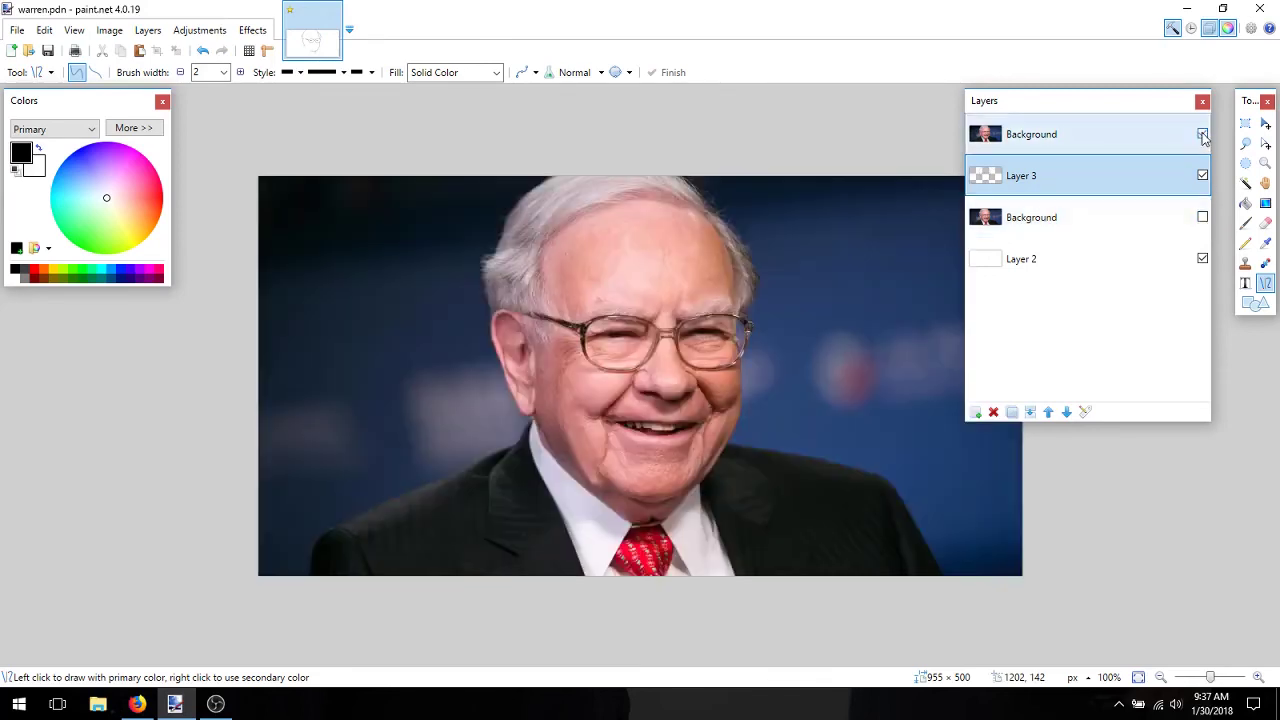
pyautogui.click(1202, 134)
pyautogui.click(1202, 134)
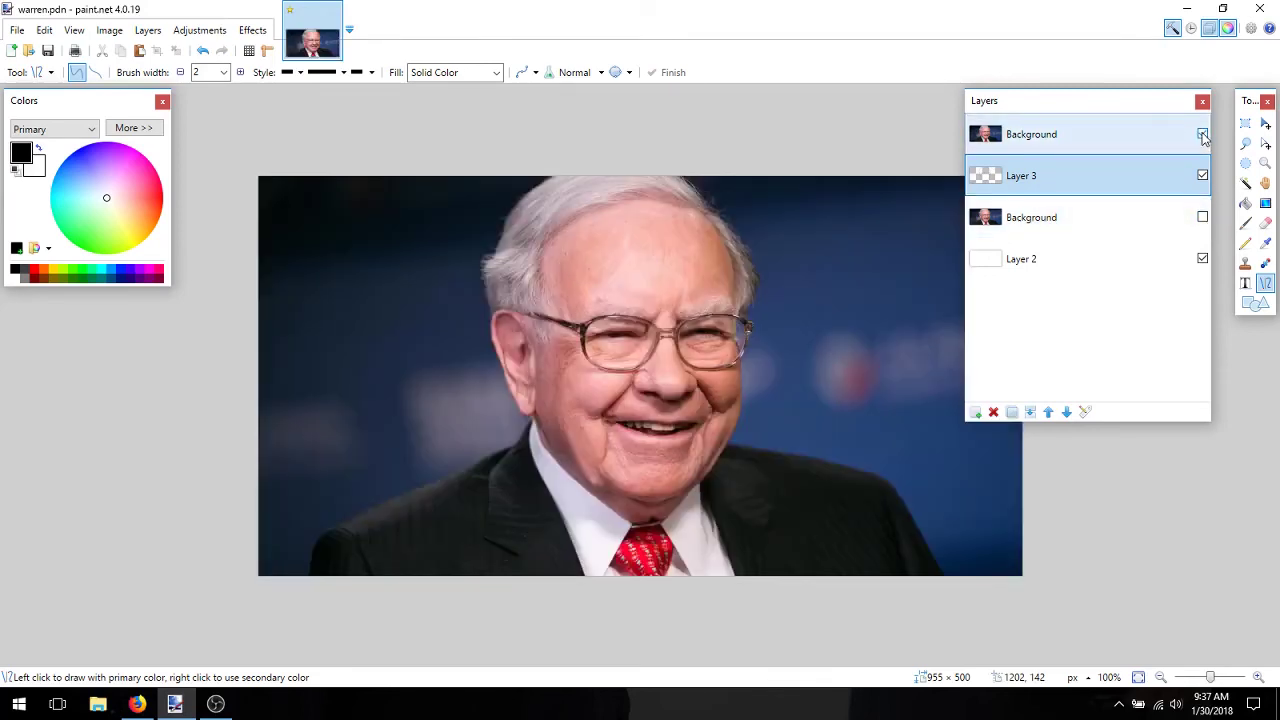
pyautogui.click(1202, 134)
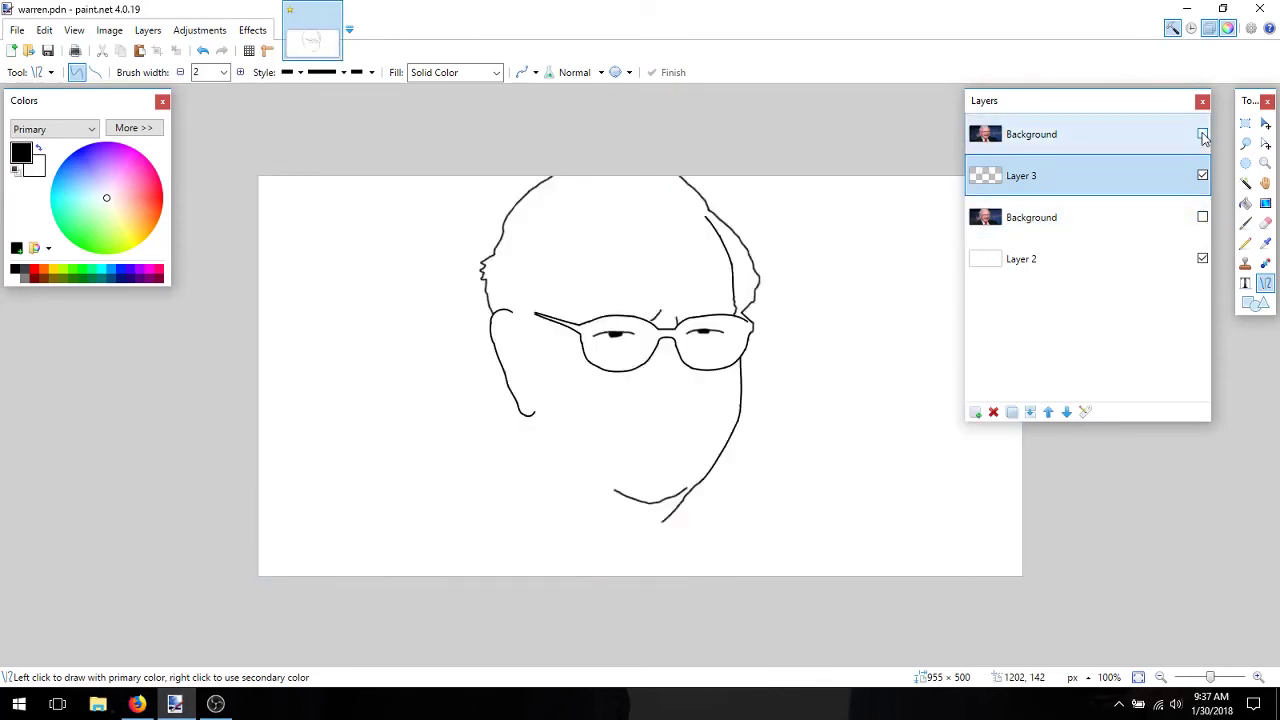
pyautogui.click(1202, 134)
pyautogui.click(1202, 134)
pyautogui.click(1202, 134)
# Show the lower Background photo instead of the upper one and try tracing the right cheek fold with a 2-pixel Paintbrush
pyautogui.click(1202, 217)
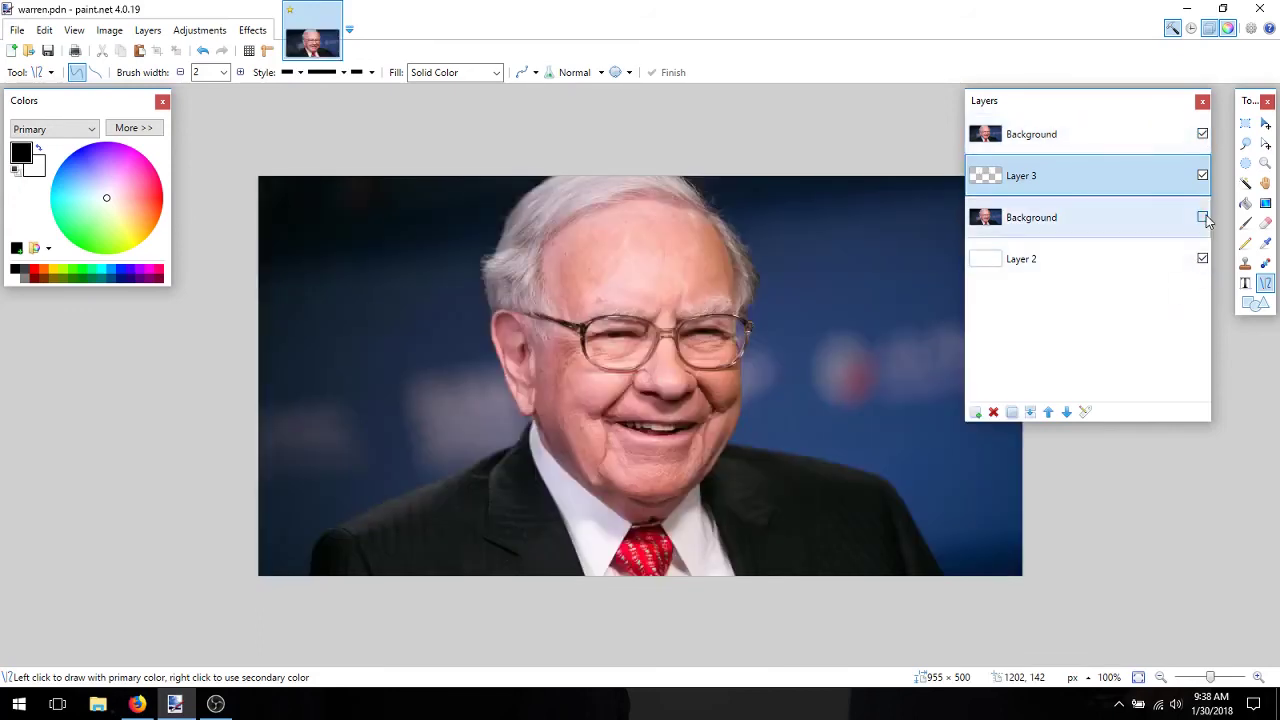
pyautogui.click(1202, 134)
pyautogui.click(1246, 223)
pyautogui.scroll(5, 632, 428)
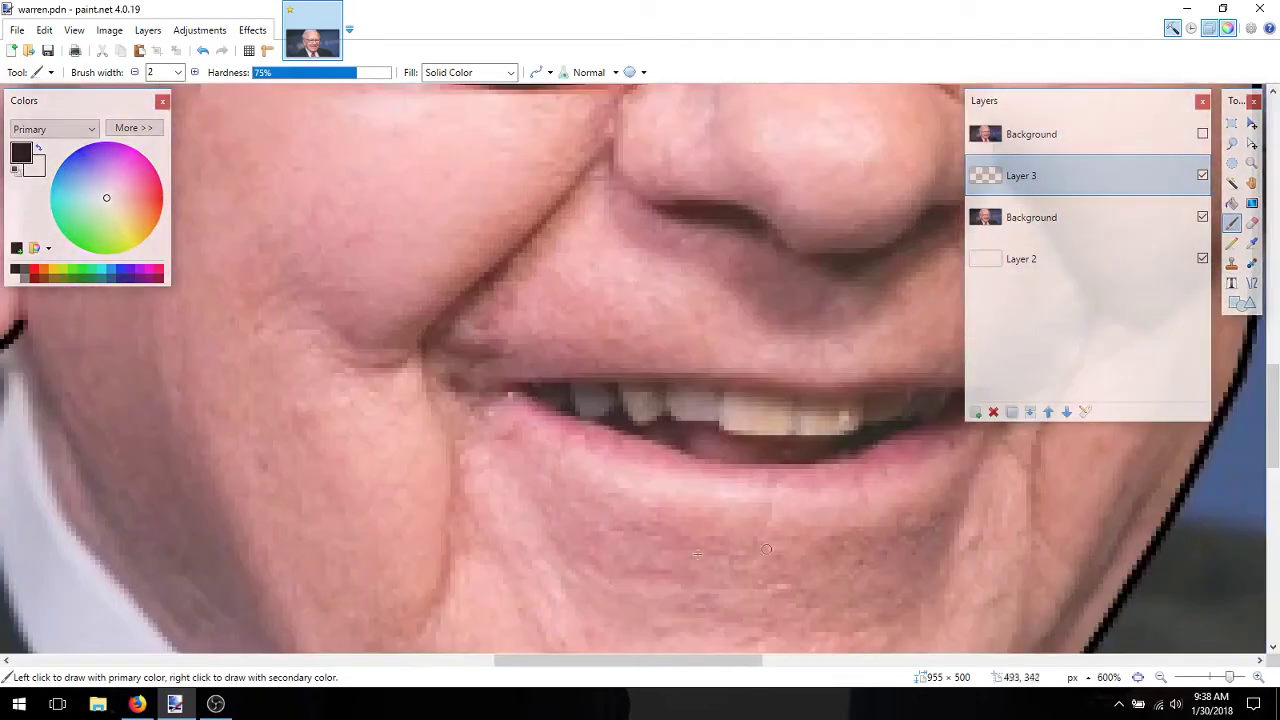
pyautogui.moveTo(715, 660); pyautogui.dragTo(793, 660)
pyautogui.moveTo(808, 310); pyautogui.dragTo(772, 324)
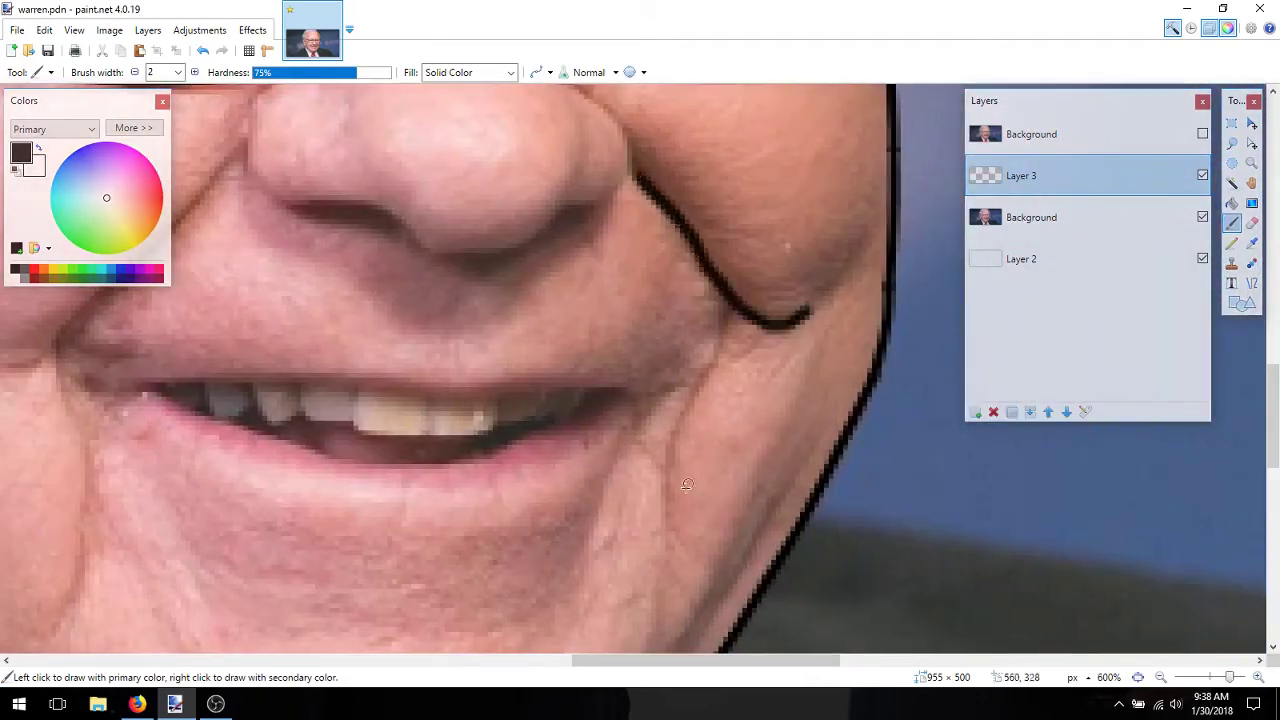
pyautogui.hotkey('ctrl', 'z')
pyautogui.hotkey('ctrl', 'z')
# Trace the right smile line from beside the nose across the cheek, with its branch running down past the mouth corner
pyautogui.click(1258, 678)
pyautogui.moveTo(820, 240)
pyautogui.mouseDown()
pyautogui.moveTo(788, 373)
pyautogui.moveTo(760, 414)
pyautogui.mouseUp()
pyautogui.scroll(-1, 712, 470)
pyautogui.moveTo(704, 488)
pyautogui.mouseDown()
pyautogui.moveTo(745, 350)
pyautogui.moveTo(774, 306)
pyautogui.mouseUp()
# Trace the left smile line with the Paintbrush, from beside the nostril down to the left mouth corner
pyautogui.moveTo(715, 660); pyautogui.dragTo(577, 662)
pyautogui.moveTo(605, 500)
pyautogui.mouseDown()
pyautogui.moveTo(612, 401)
pyautogui.moveTo(724, 294)
pyautogui.mouseUp()
pyautogui.scroll(3, 724, 296)
pyautogui.moveTo(626, 662); pyautogui.dragTo(649, 662)
pyautogui.moveTo(752, 241); pyautogui.dragTo(662, 350)
pyautogui.moveTo(525, 487); pyautogui.dragTo(666, 347)
pyautogui.moveTo(753, 246); pyautogui.dragTo(769, 222)
pyautogui.click(1137, 678)
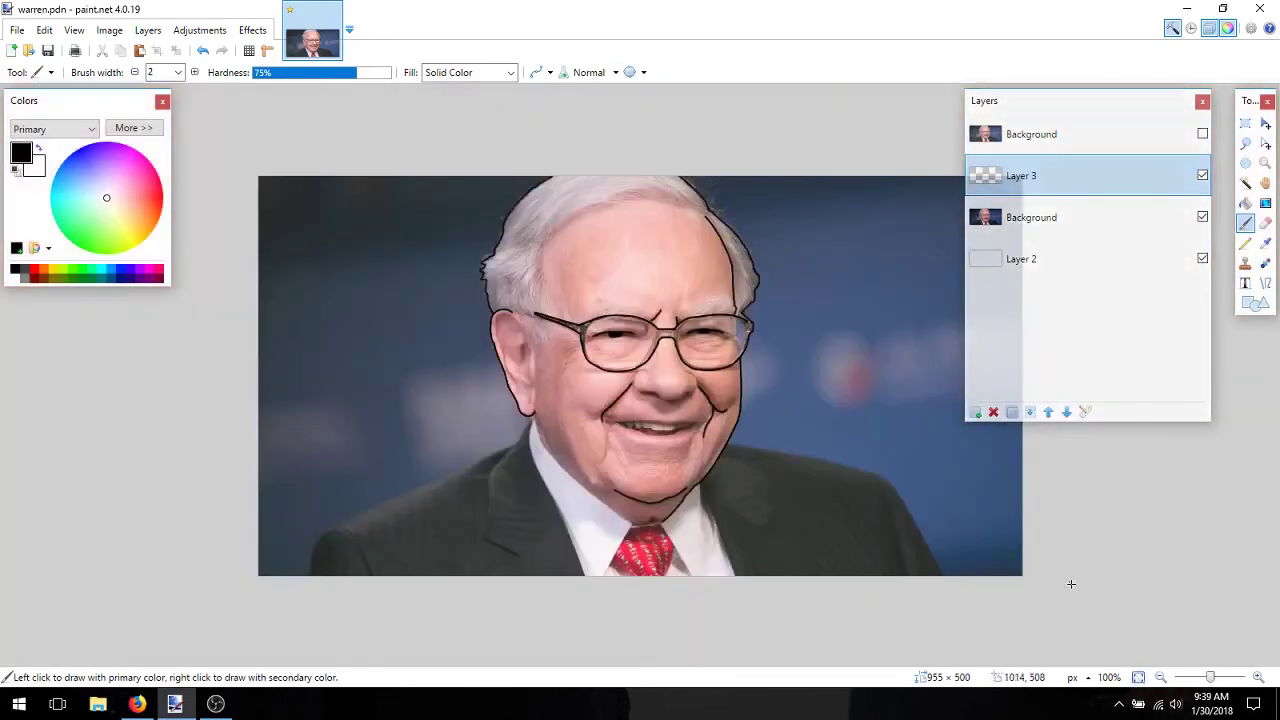
# Try an extra Paintbrush stroke on the face over the lower Background photo
pyautogui.click(1257, 677)
pyautogui.click(1257, 677)
pyautogui.click(1257, 677)
pyautogui.click(1257, 677)
pyautogui.scroll(-2, 526, 451)
pyautogui.moveTo(605, 661); pyautogui.dragTo(547, 677)
pyautogui.scroll(4, 638, 448)
pyautogui.moveTo(754, 430)
pyautogui.mouseDown()
pyautogui.moveTo(686, 457)
pyautogui.moveTo(634, 446)
pyautogui.mouseUp()
pyautogui.click(1138, 678)
# Compare the line drawing with and without the lower Background photo, leaving the photo hidden
pyautogui.click(1202, 218)
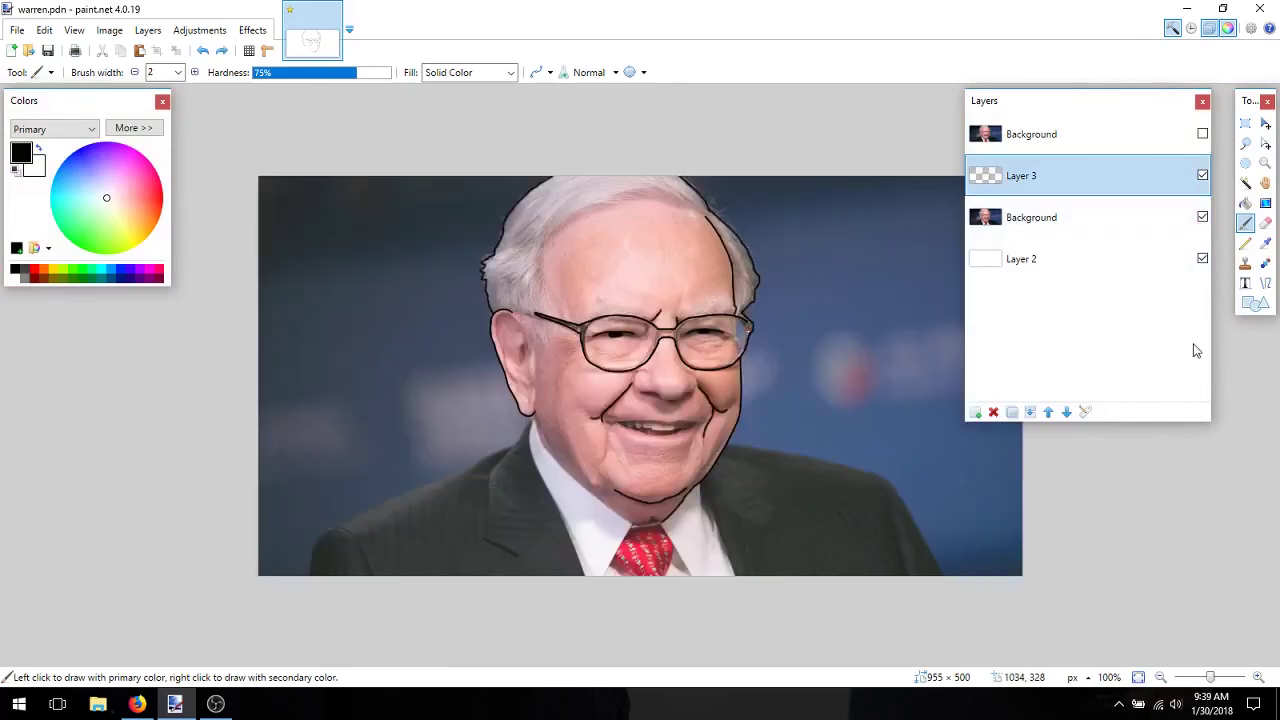
pyautogui.click(1202, 218)
pyautogui.click(1202, 218)
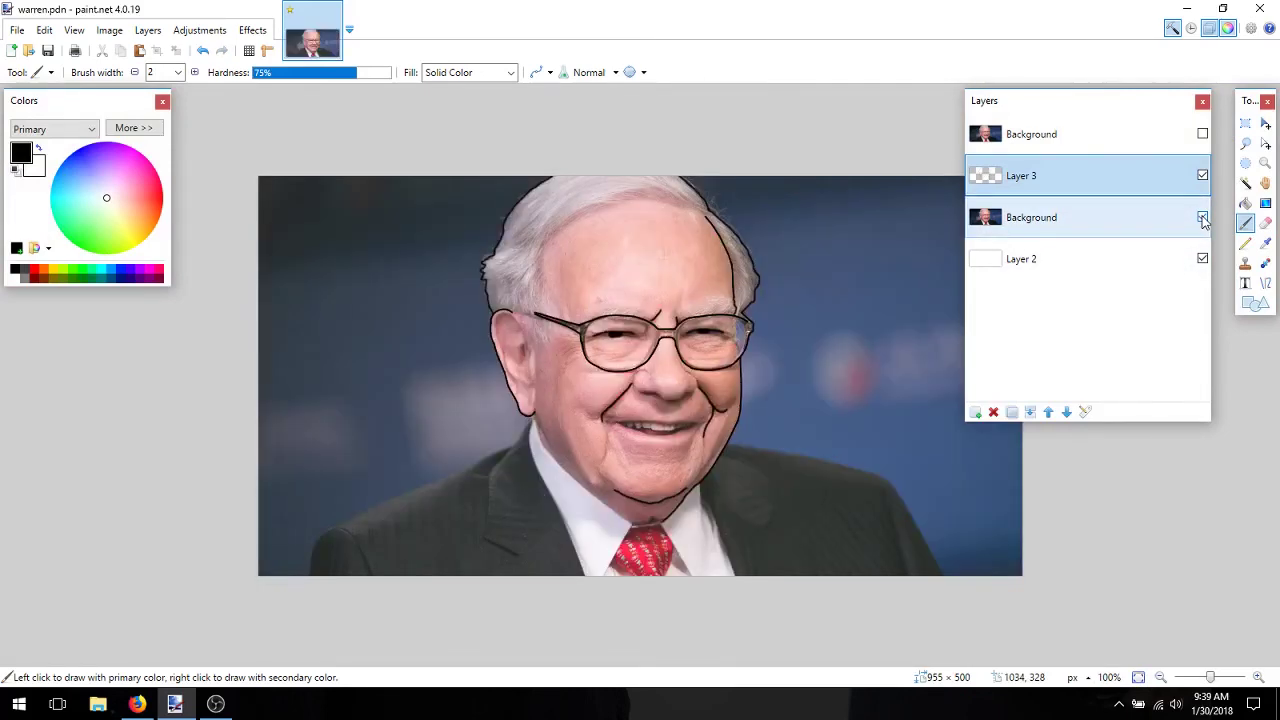
pyautogui.click(1202, 218)
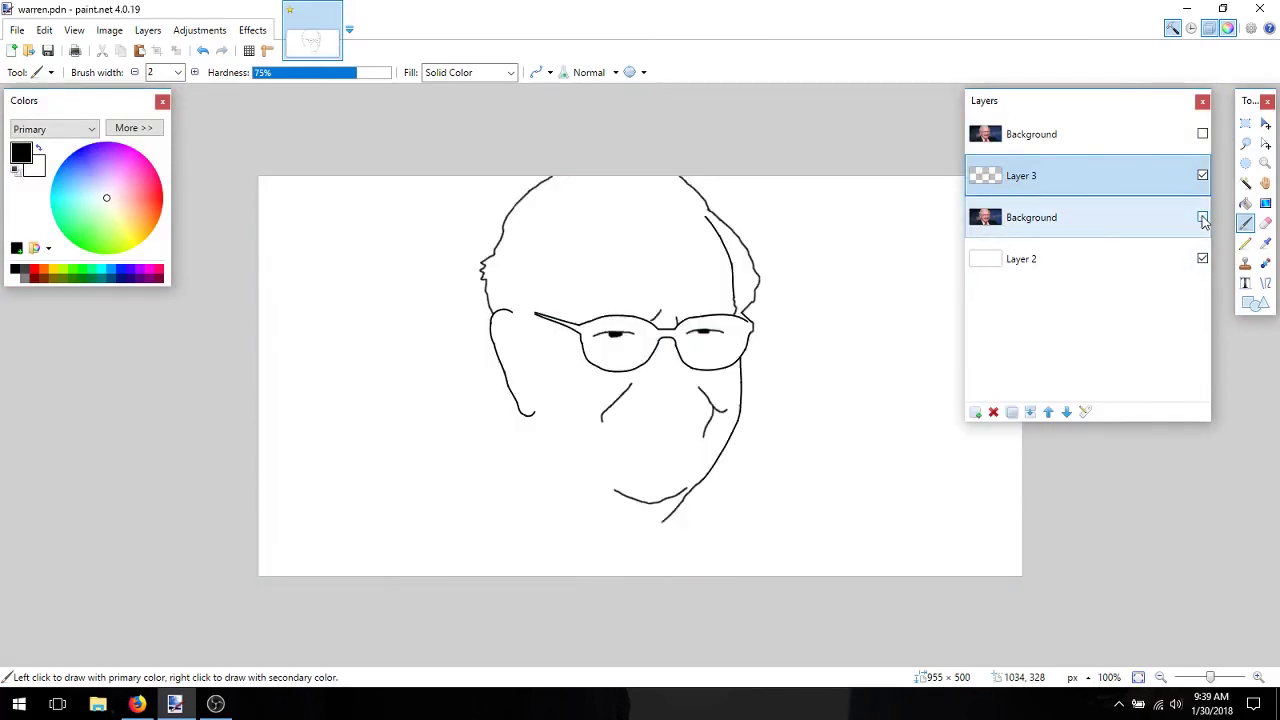
# Try erasing the smile lines on both cheeks with a 25-pixel Eraser
pyautogui.click(1265, 222)
pyautogui.click(178, 72)
pyautogui.click(160, 293)
pyautogui.moveTo(700, 390)
pyautogui.mouseDown()
pyautogui.moveTo(604, 413)
pyautogui.moveTo(630, 385)
pyautogui.mouseUp()
pyautogui.hotkey('ctrl', 'z')
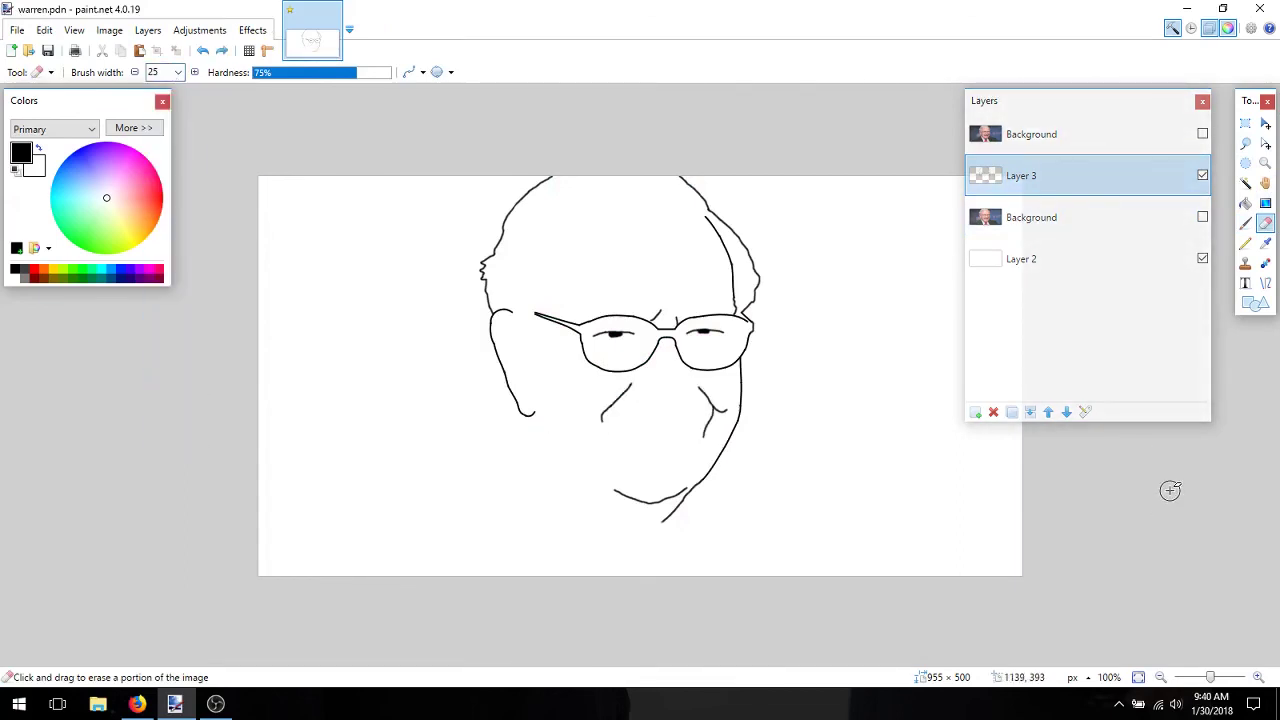
# Compare the drawing with and without the smile lines, and check it against the upper Background photo
pyautogui.hotkey('ctrl', 'y')
pyautogui.hotkey('ctrl', 'z')
pyautogui.hotkey('ctrl', 'y')
pyautogui.hotkey('ctrl', 'z')
pyautogui.hotkey('ctrl', 'y')
pyautogui.hotkey('ctrl', 'z')
pyautogui.click(1202, 134)
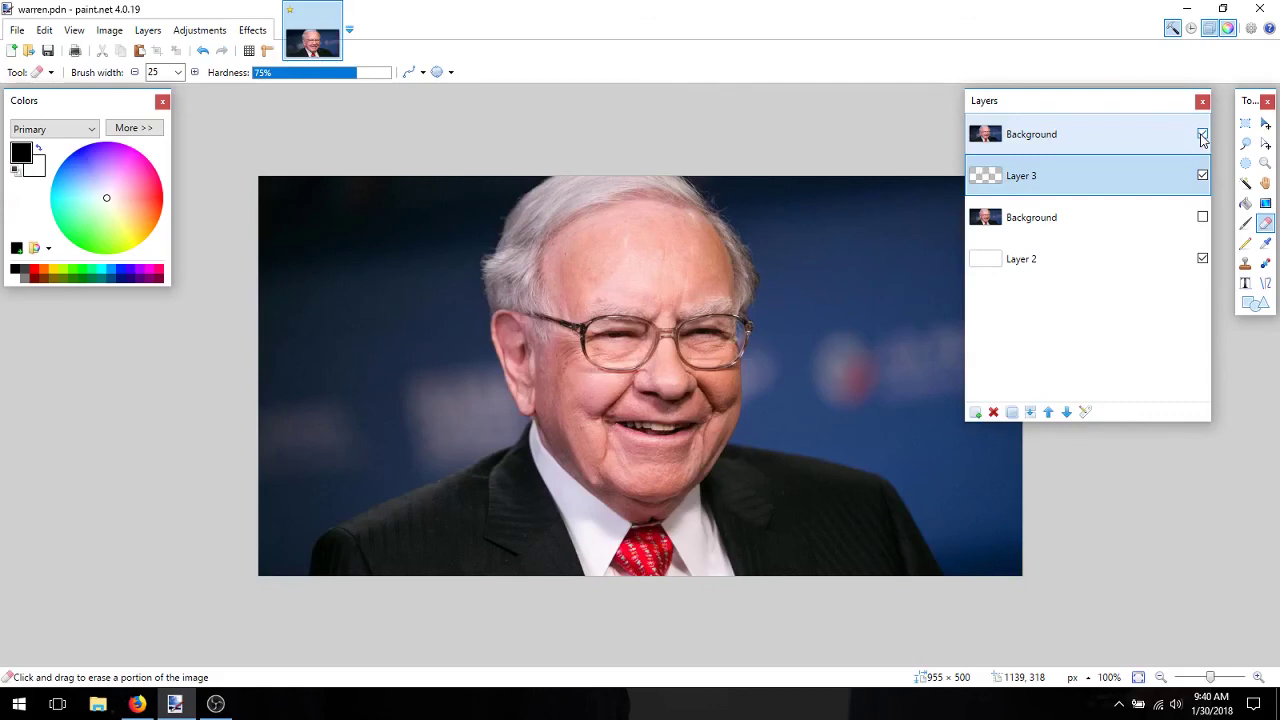
pyautogui.click(1202, 134)
pyautogui.click(1202, 134)
pyautogui.click(1202, 134)
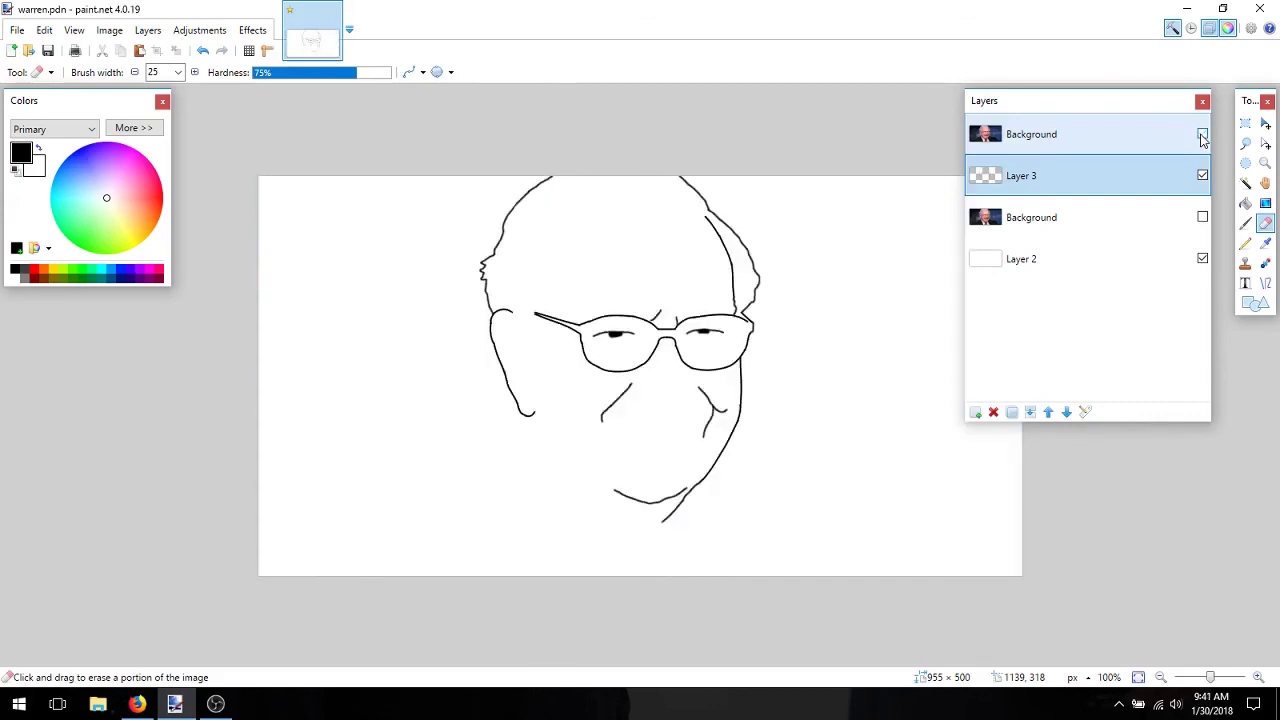
# Crop the image to a 570 × 500 pixel rectangle around the drawn face
pyautogui.click(1090, 259)
pyautogui.click(1245, 123)
pyautogui.moveTo(1077, 101); pyautogui.dragTo(1091, 101)
pyautogui.moveTo(364, 162); pyautogui.dragTo(877, 582)
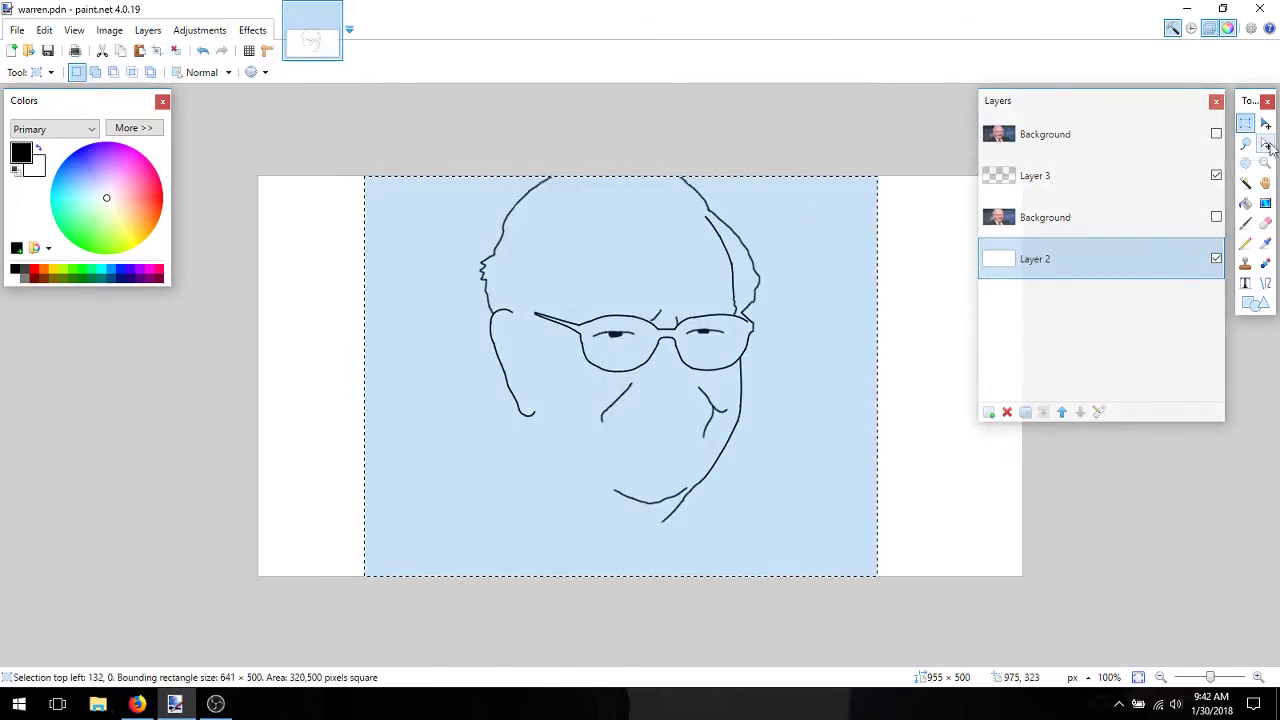
pyautogui.click(1266, 144)
pyautogui.moveTo(877, 376); pyautogui.dragTo(857, 377)
pyautogui.moveTo(364, 376); pyautogui.dragTo(401, 380)
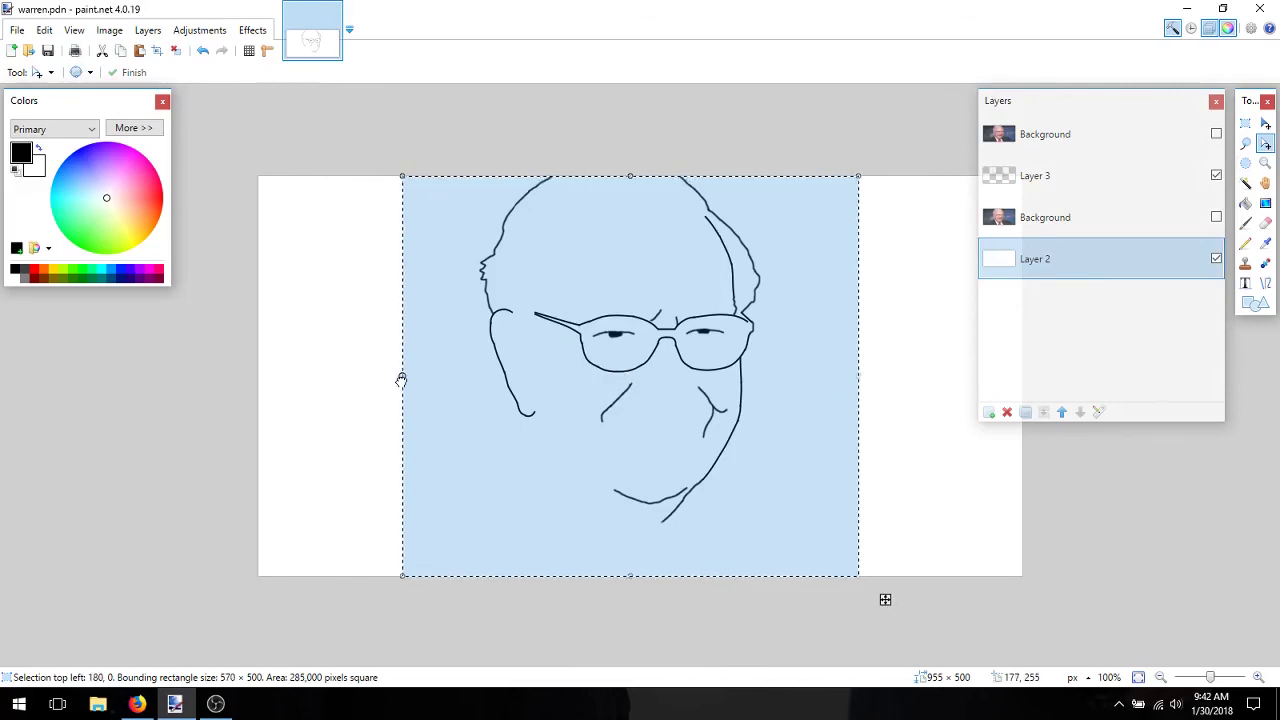
pyautogui.hotkey('ctrl', 'shift', 'x')
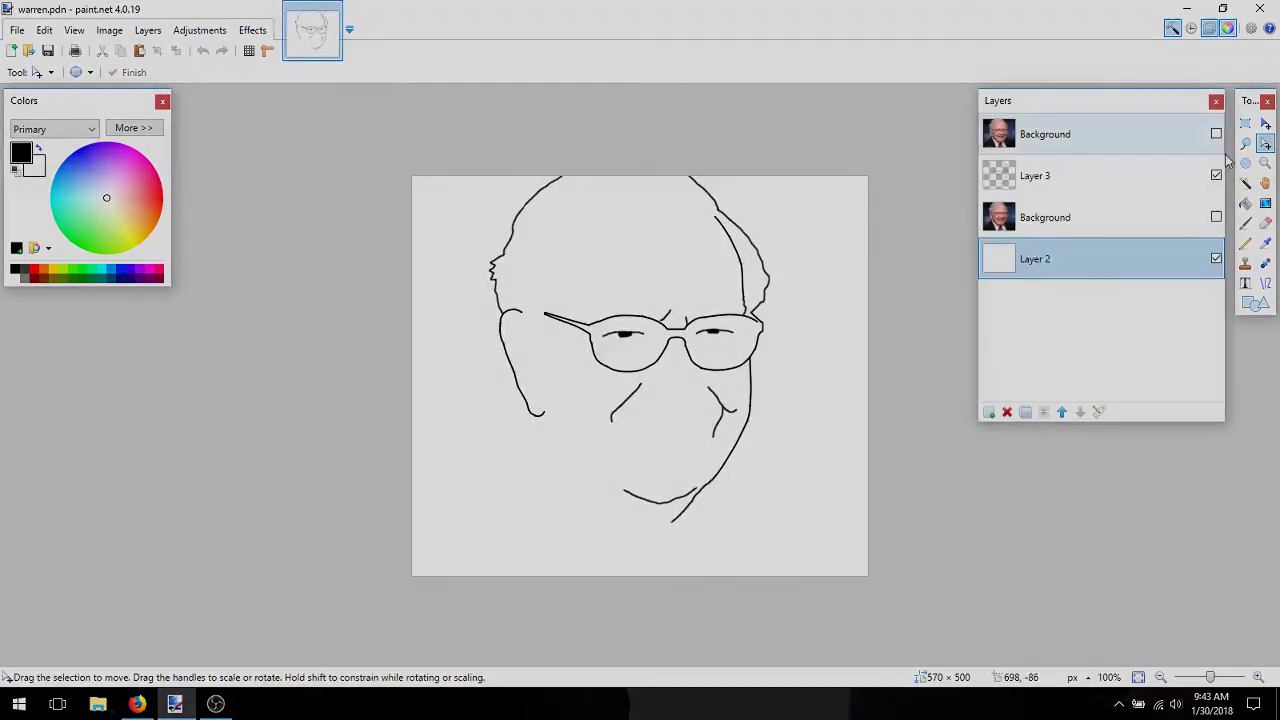